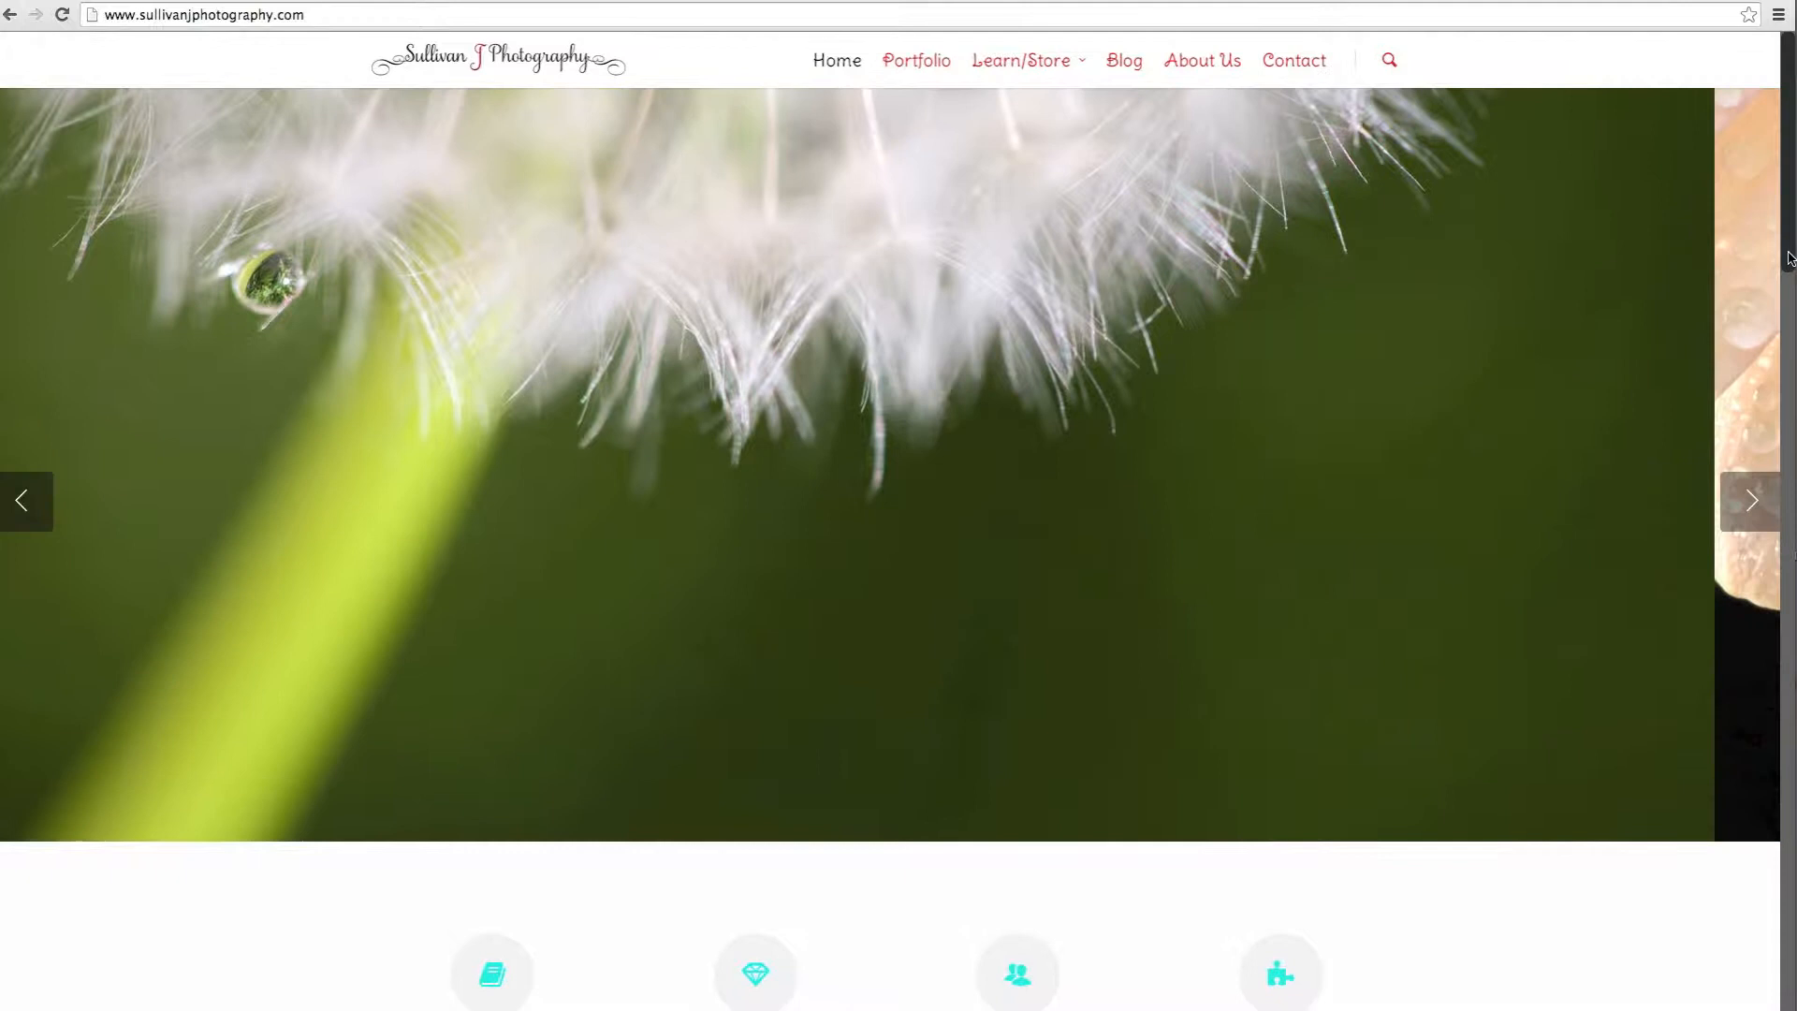
Browse the Sullivan J Photography home page down to its footer and back up, and open the About Us page.
scroll(1790, 323, down, 3)
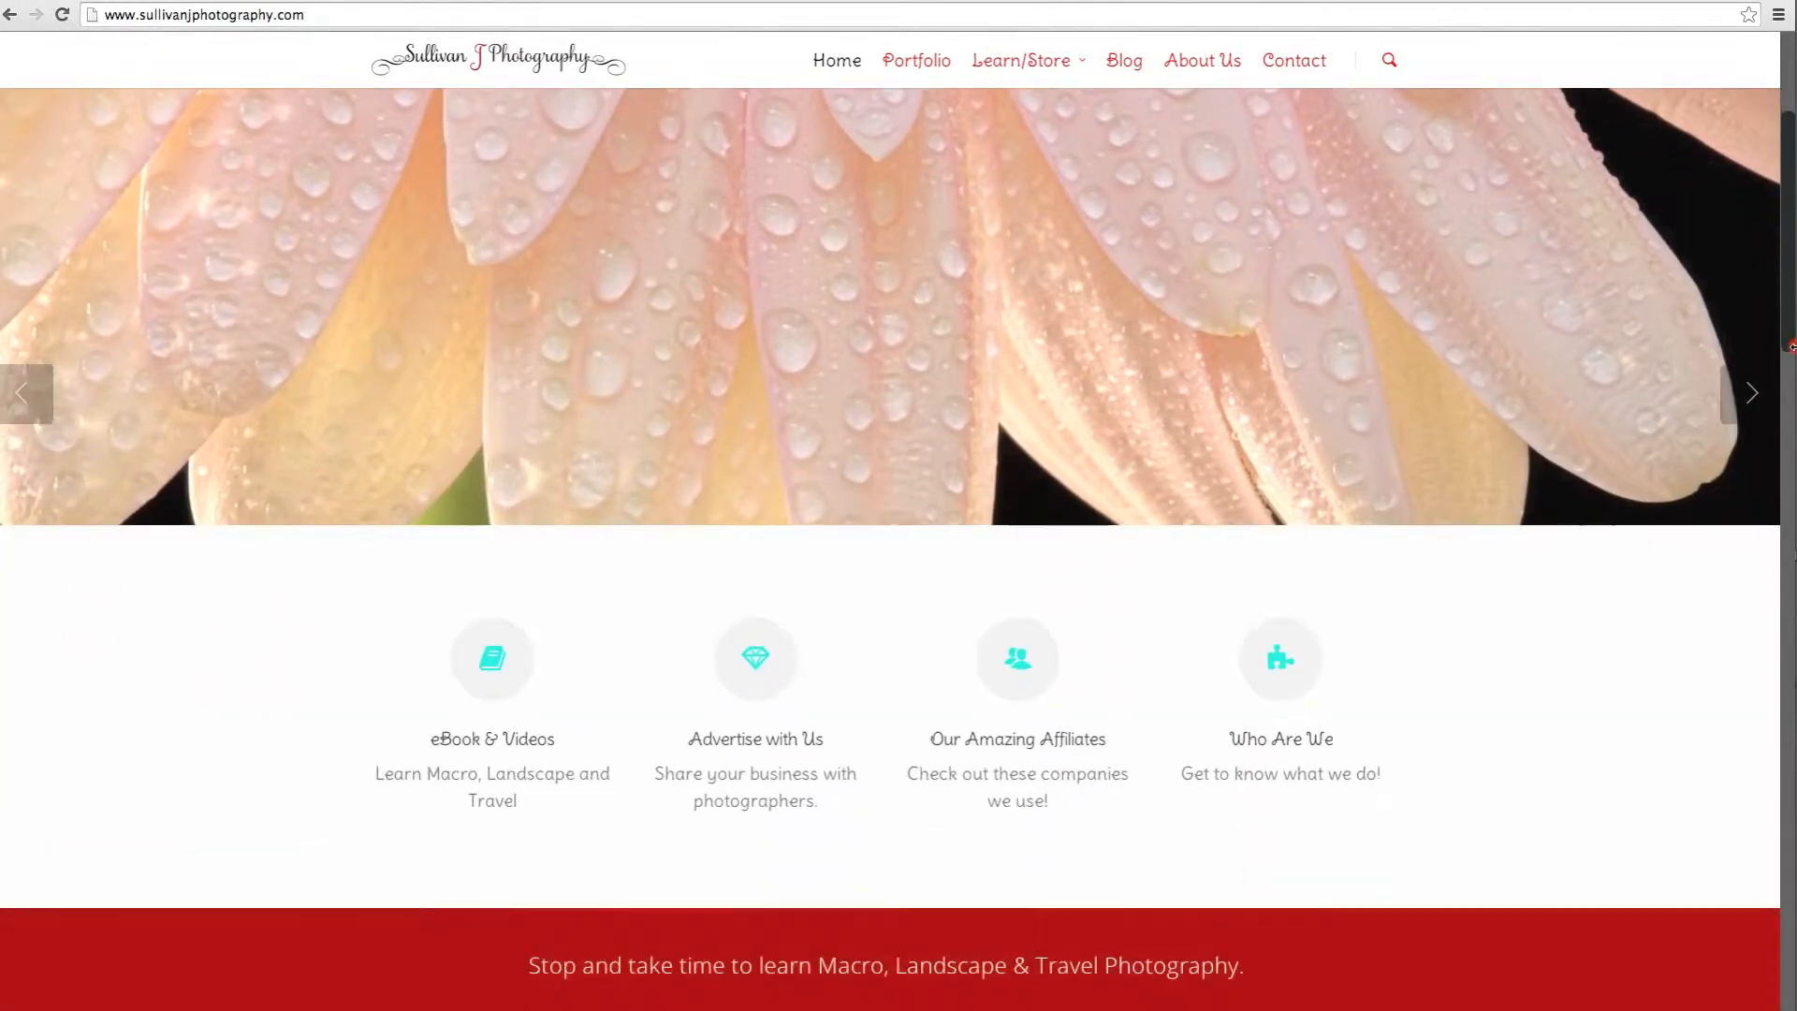
drag(1791, 371, 1790, 1010)
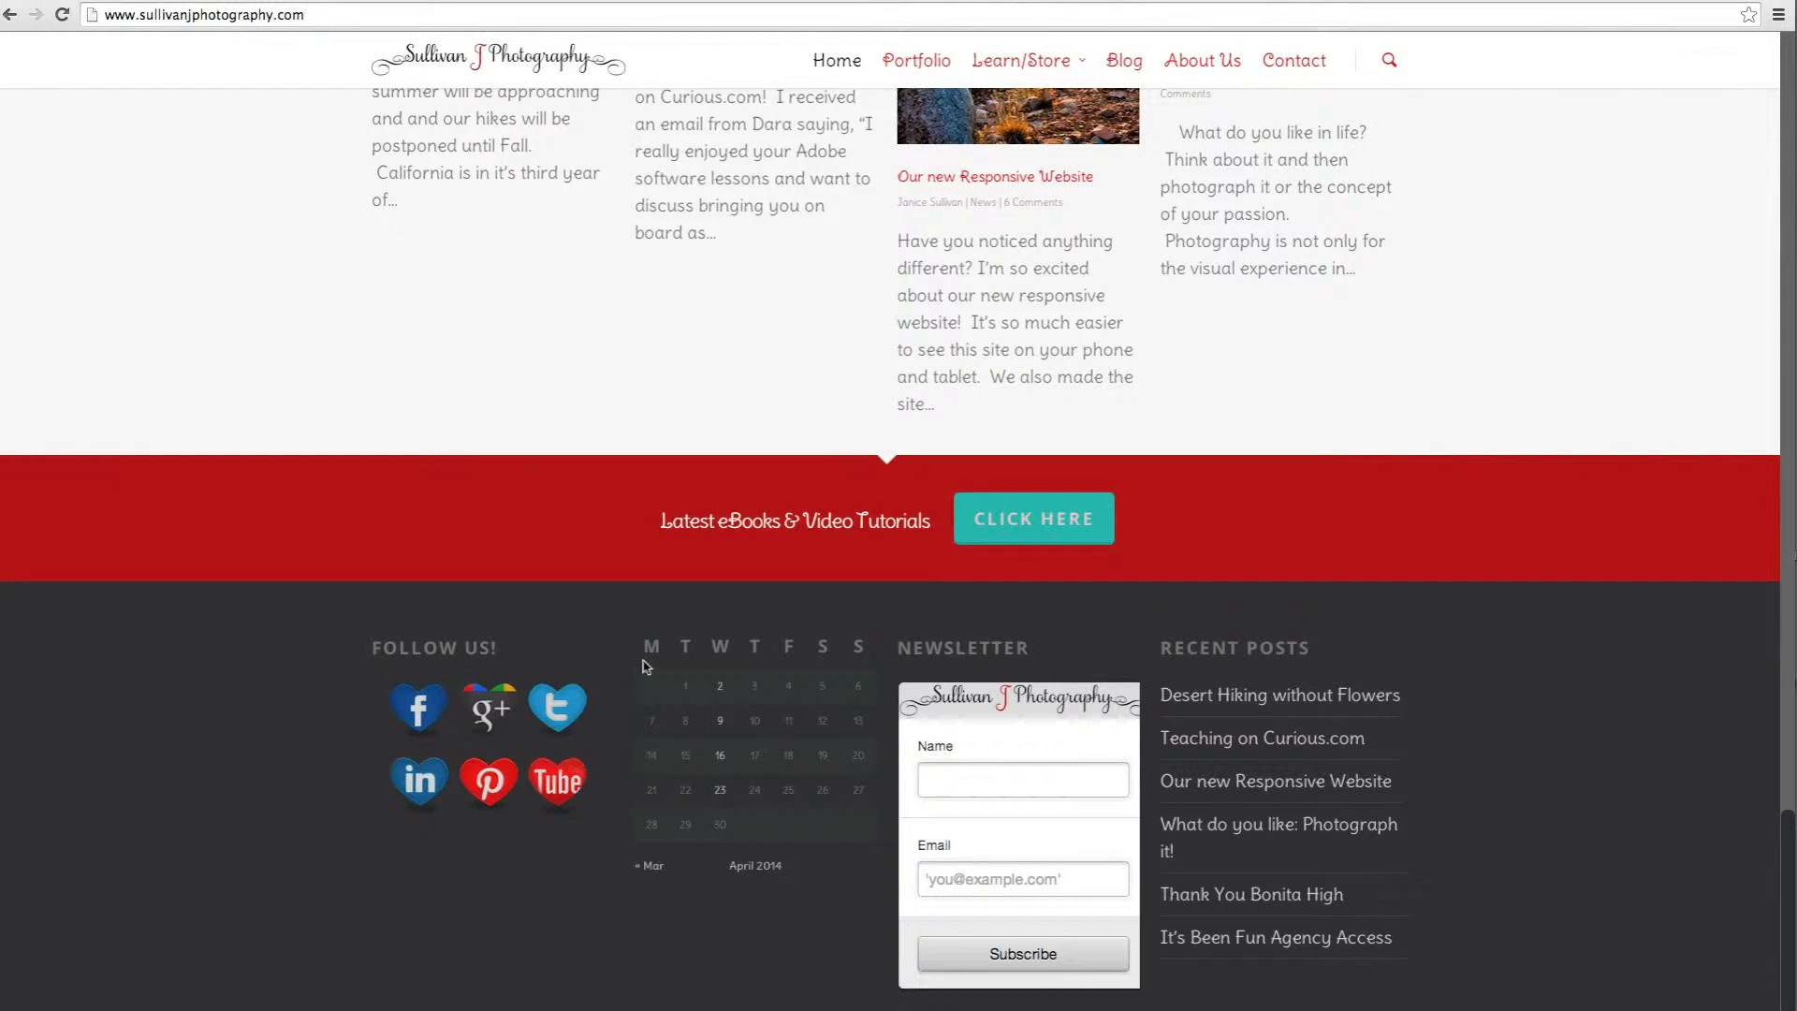
click(1788, 770)
drag(1788, 769, 1723, 45)
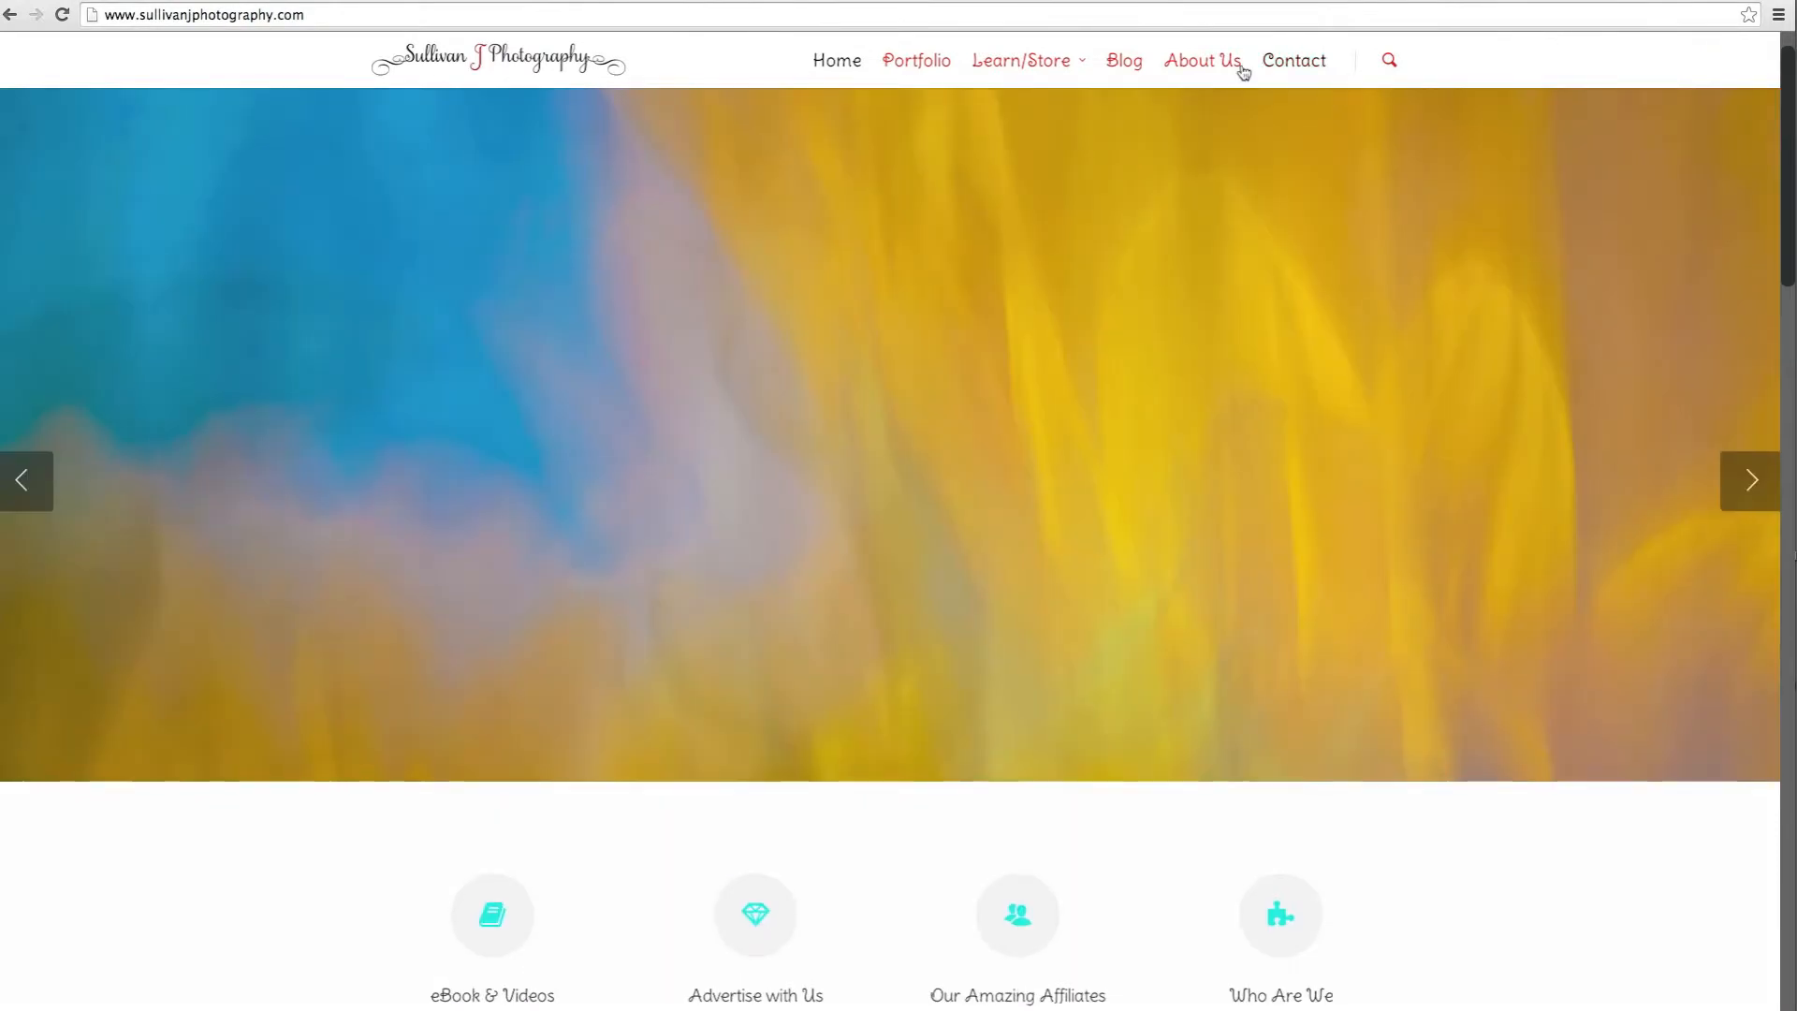
click(1205, 59)
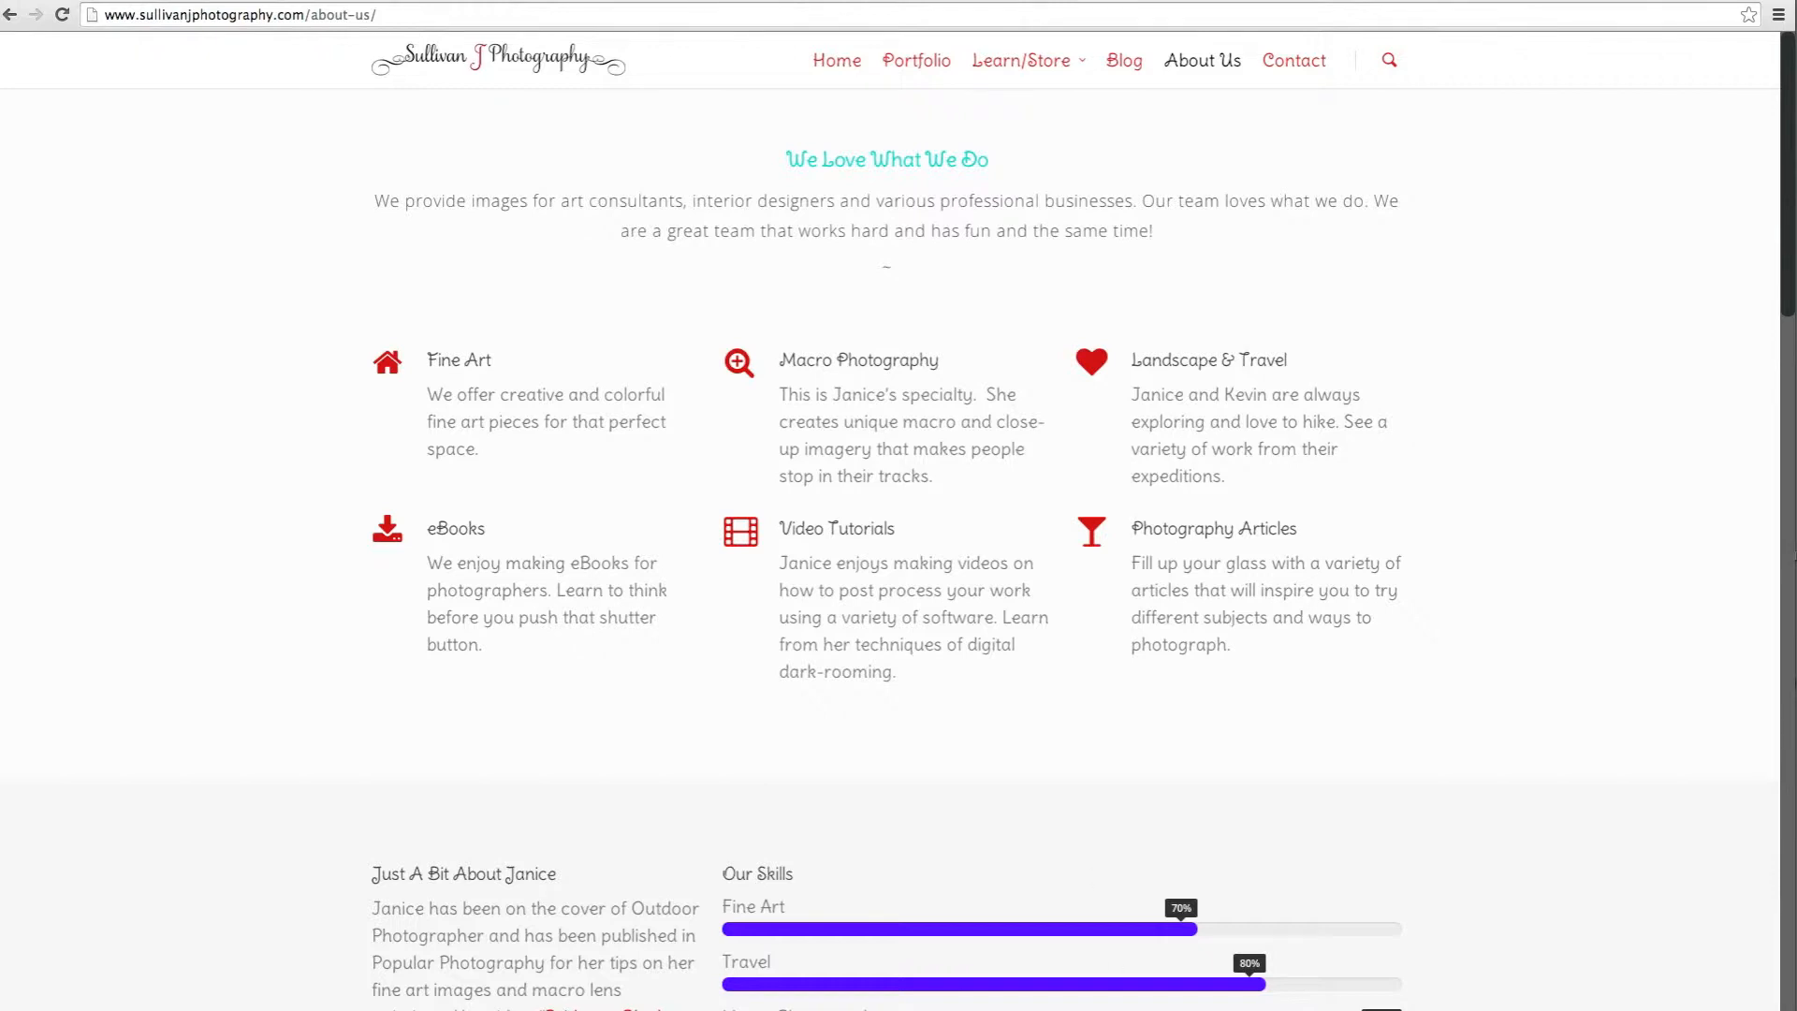
Switch to the two open Painted Desert panorama images and compare the unprocessed version with the edited one.
mouse_move(1260, 1009)
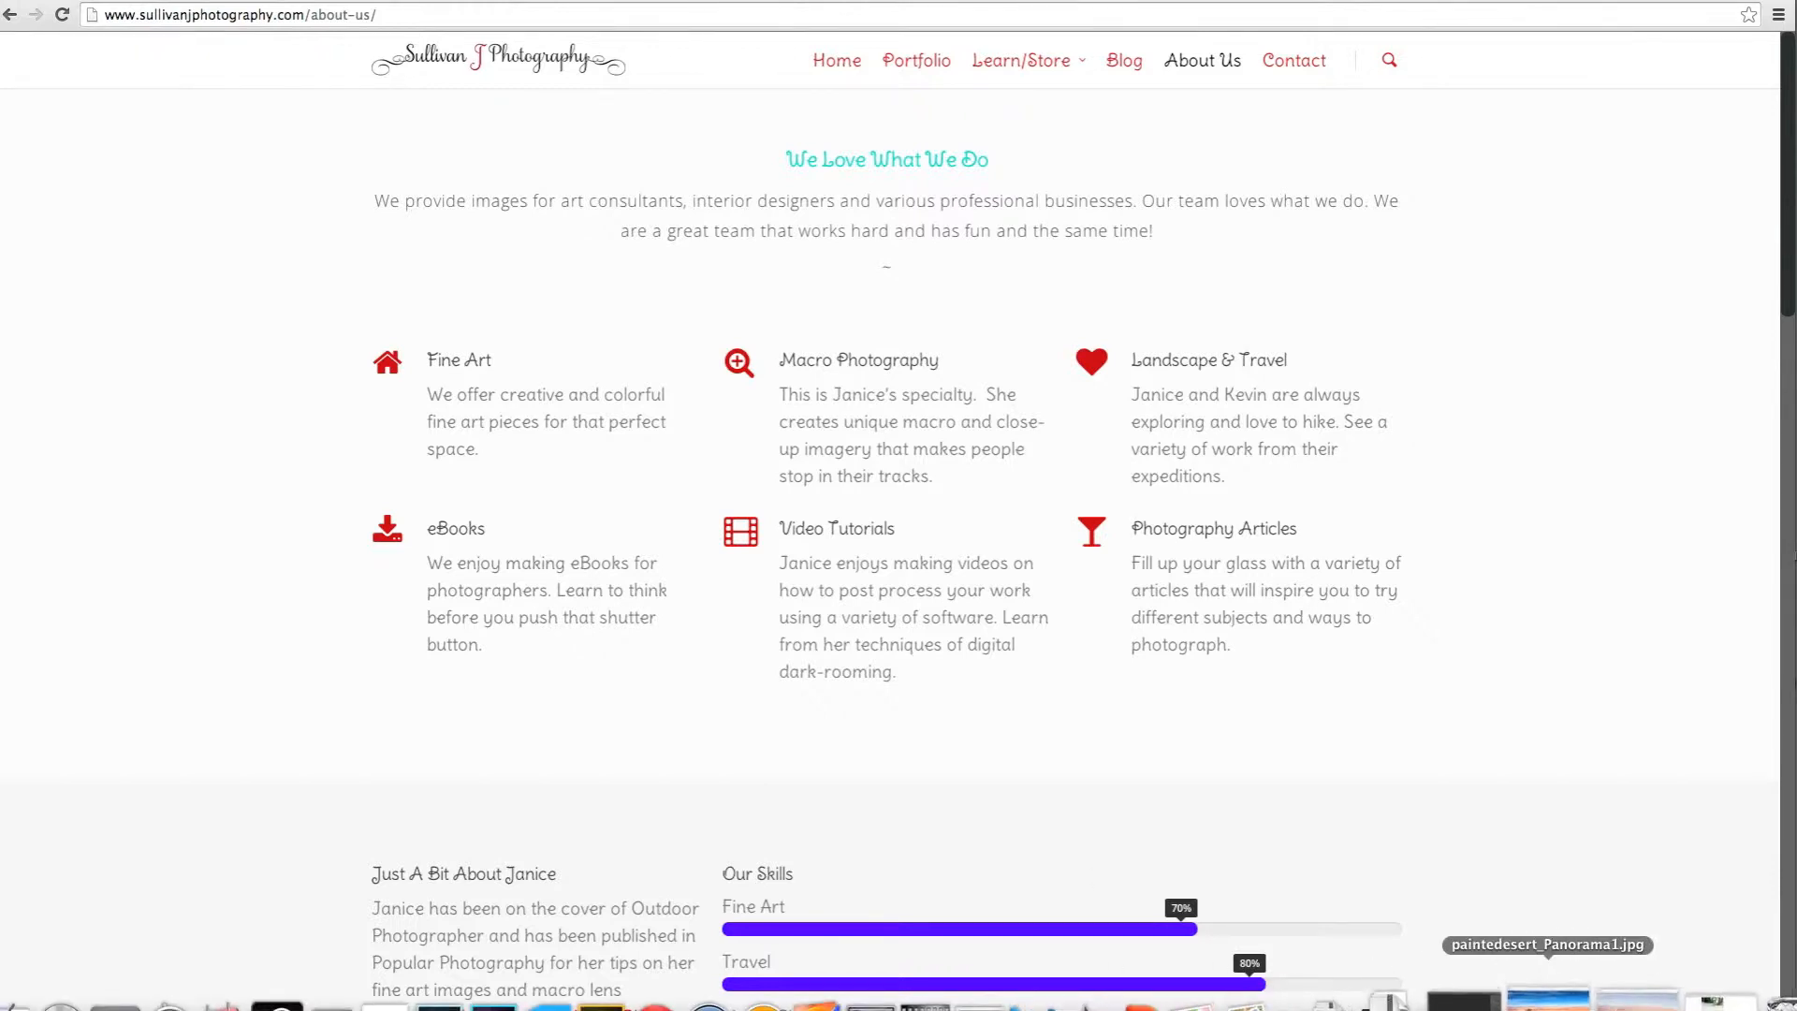
click(1621, 1005)
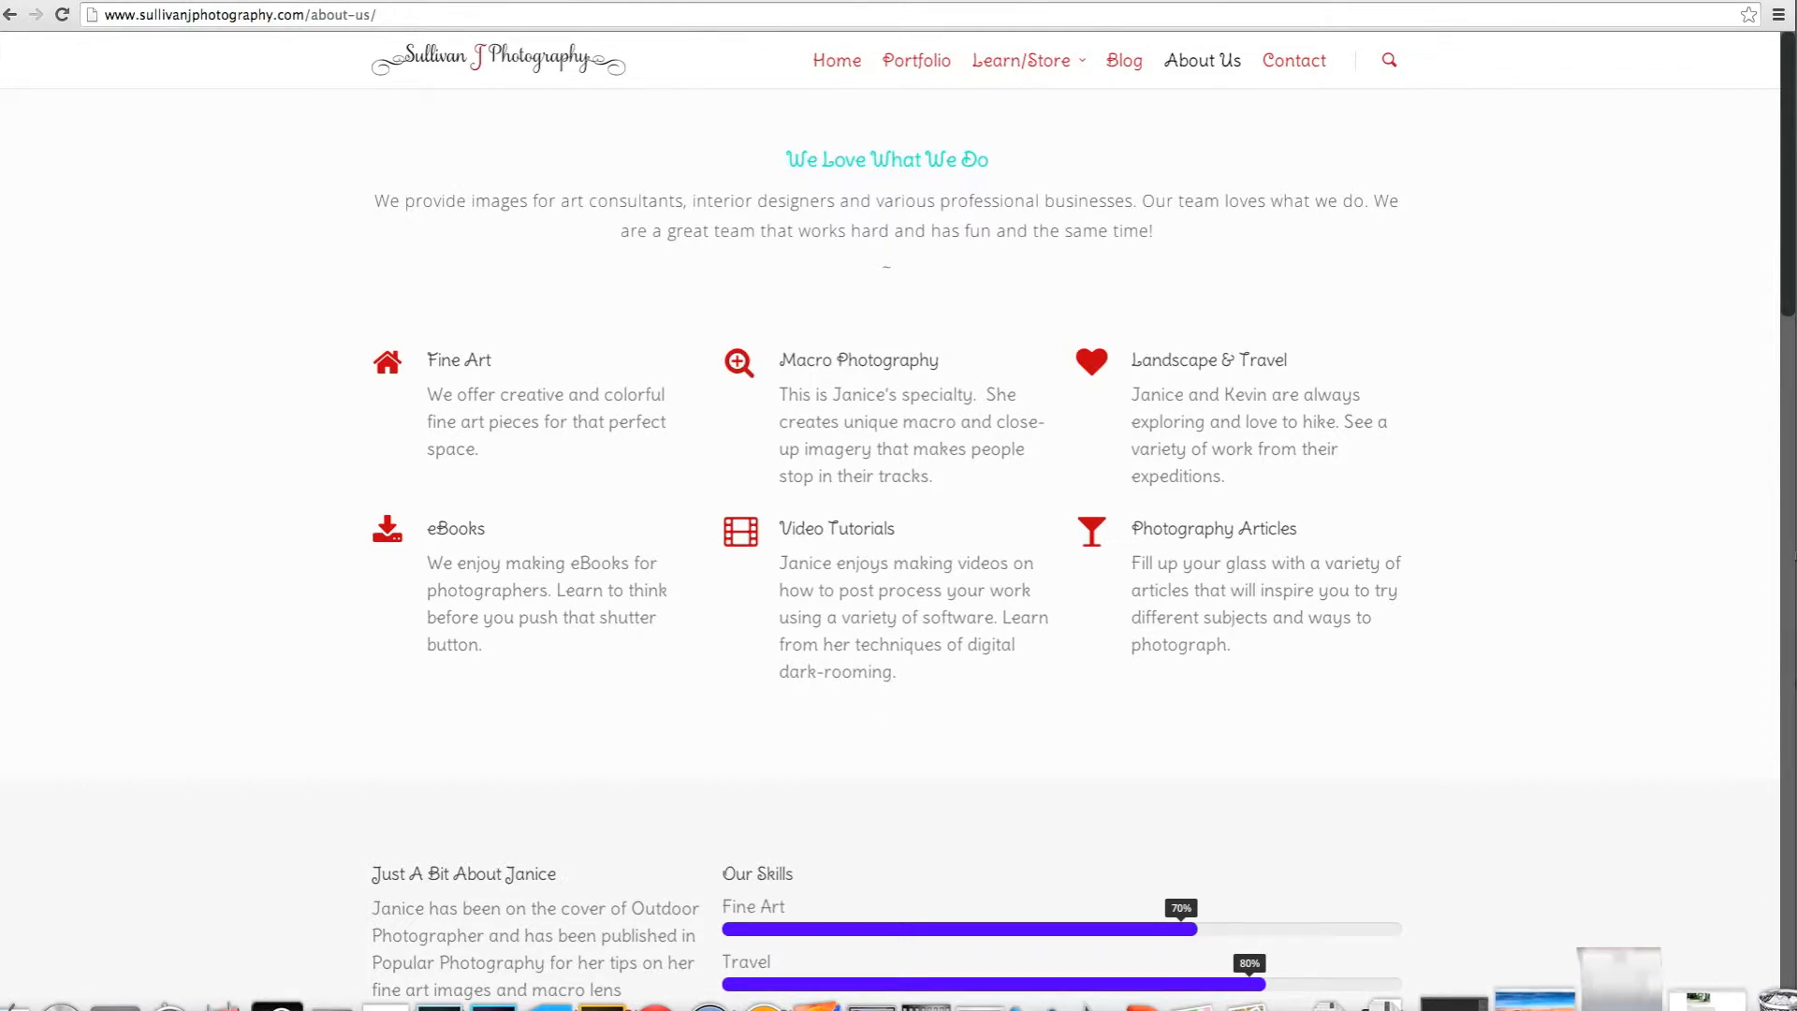
click(1608, 1005)
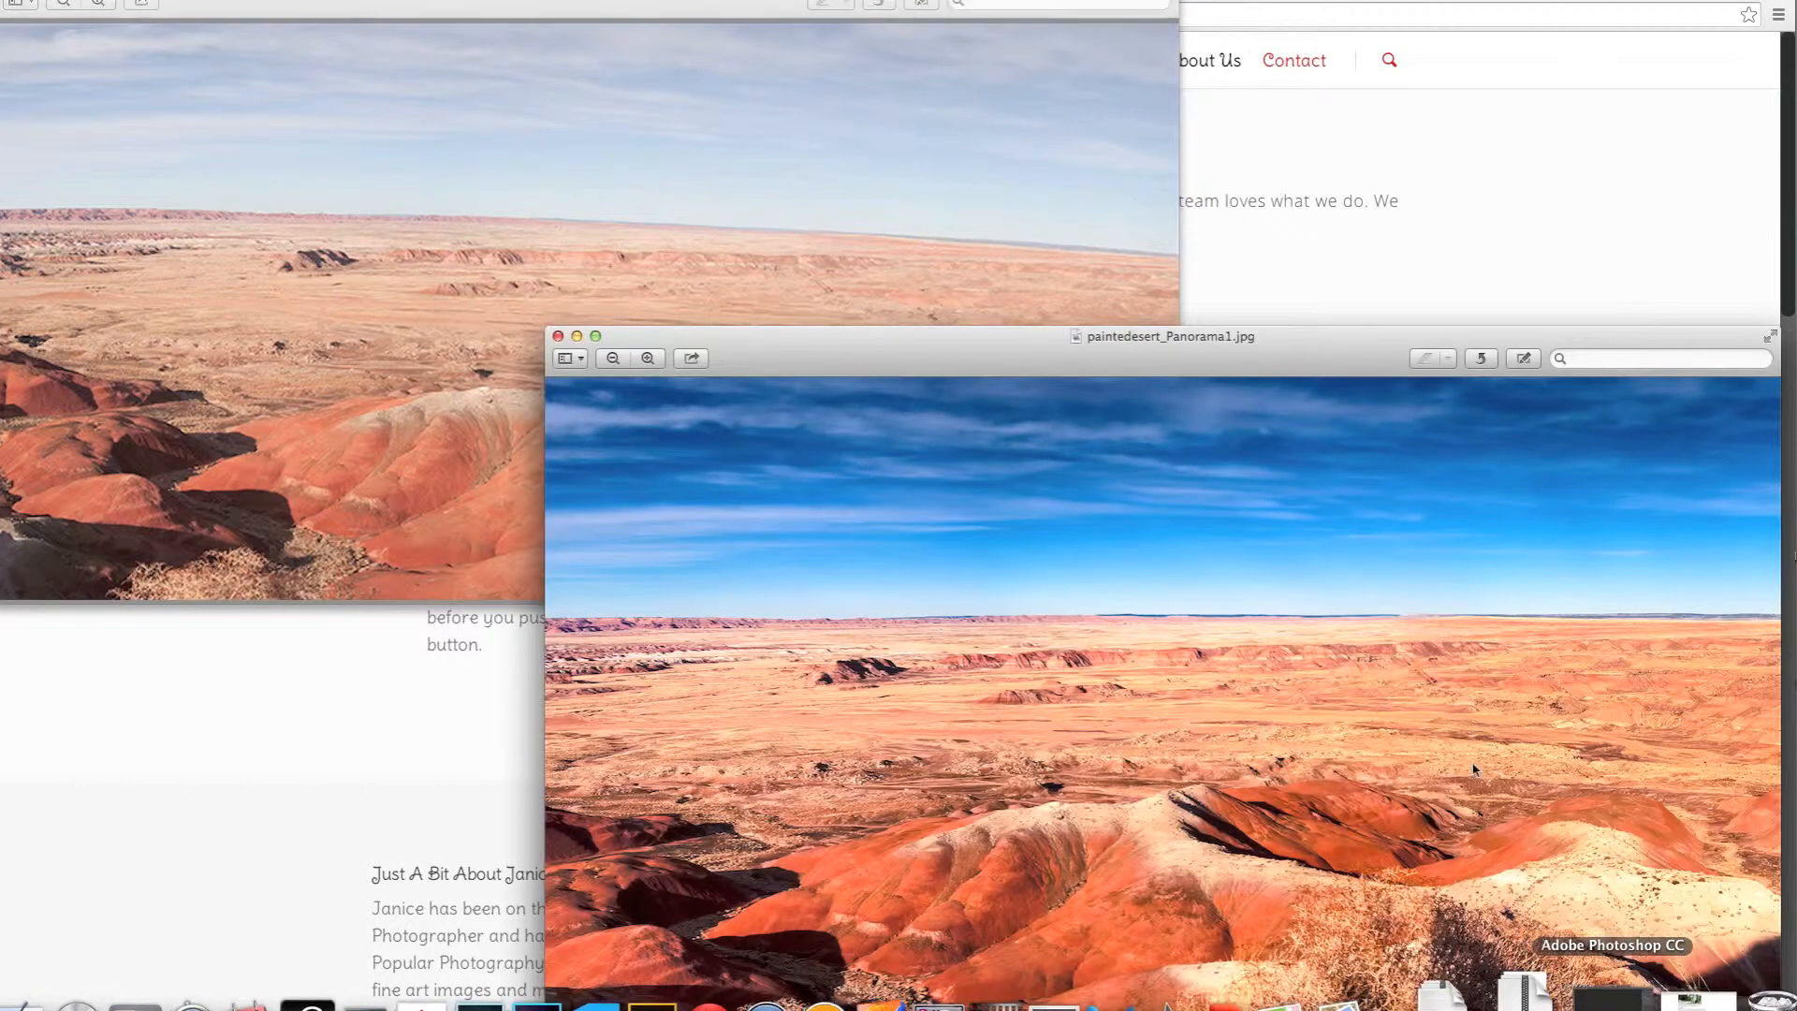
mouse_move(1257, 362)
mouse_down()
mouse_move(1248, 333)
mouse_move(1248, 351)
mouse_up()
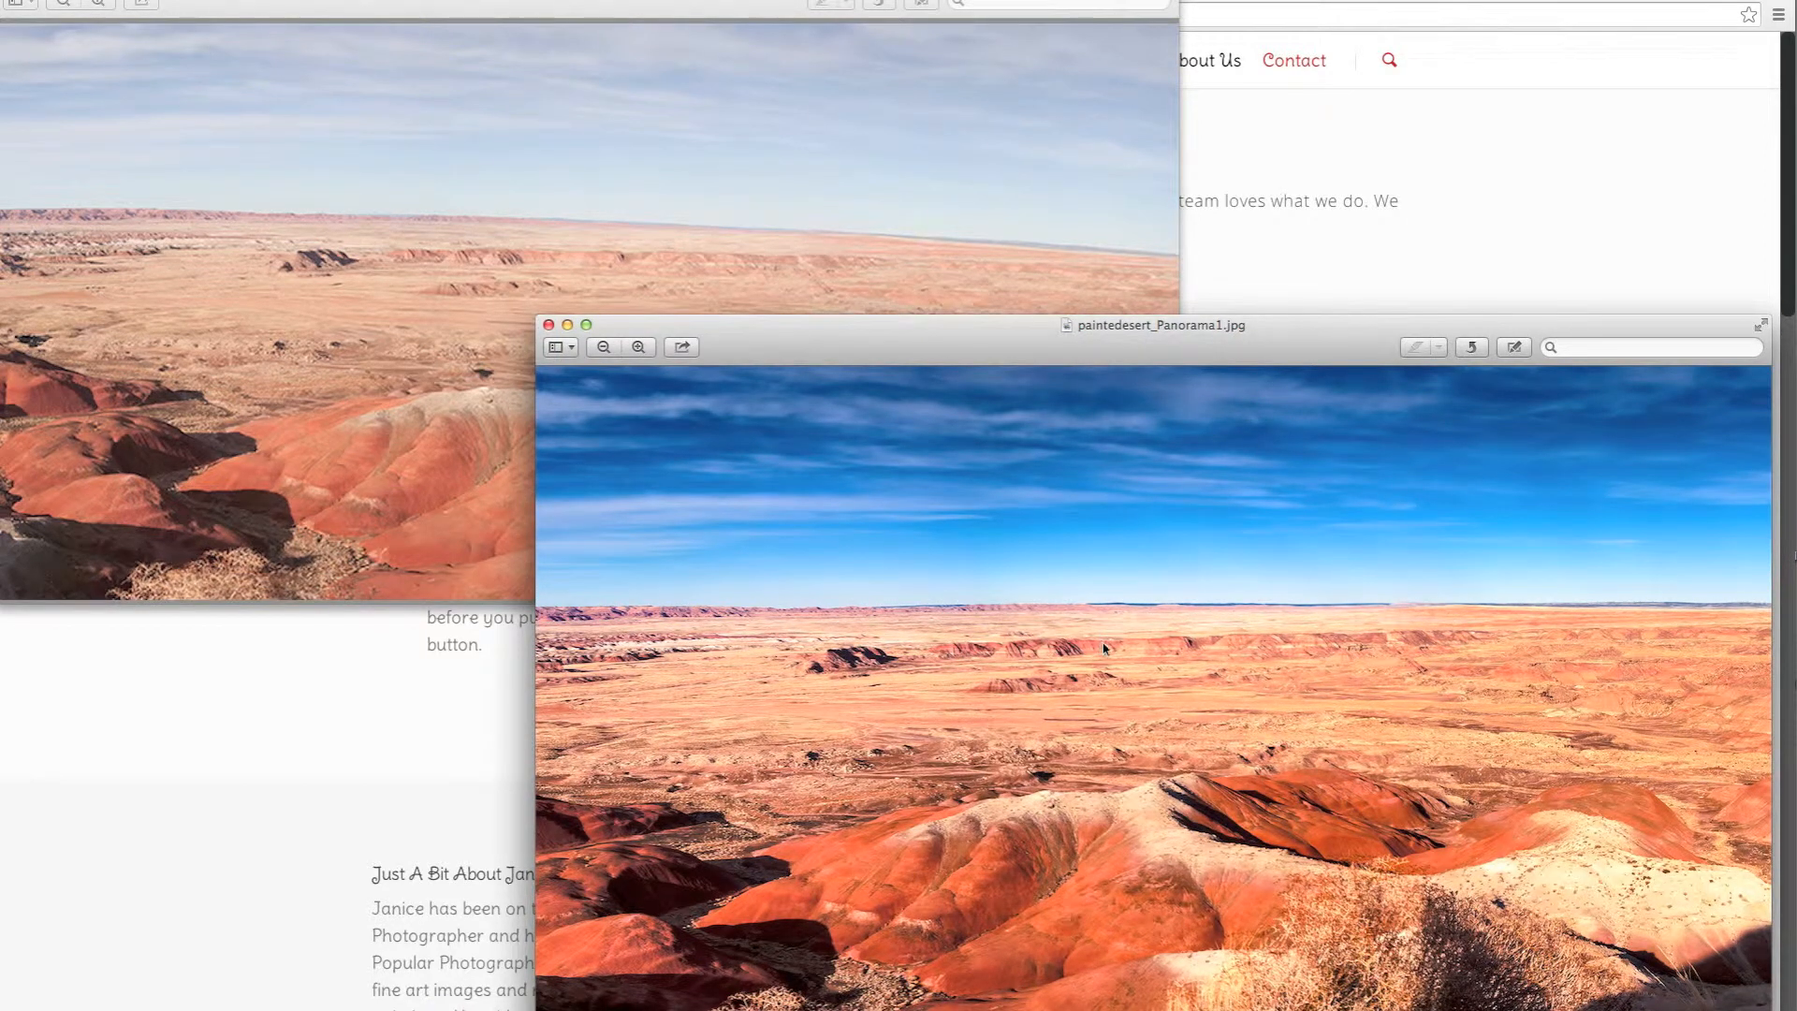
click(823, 177)
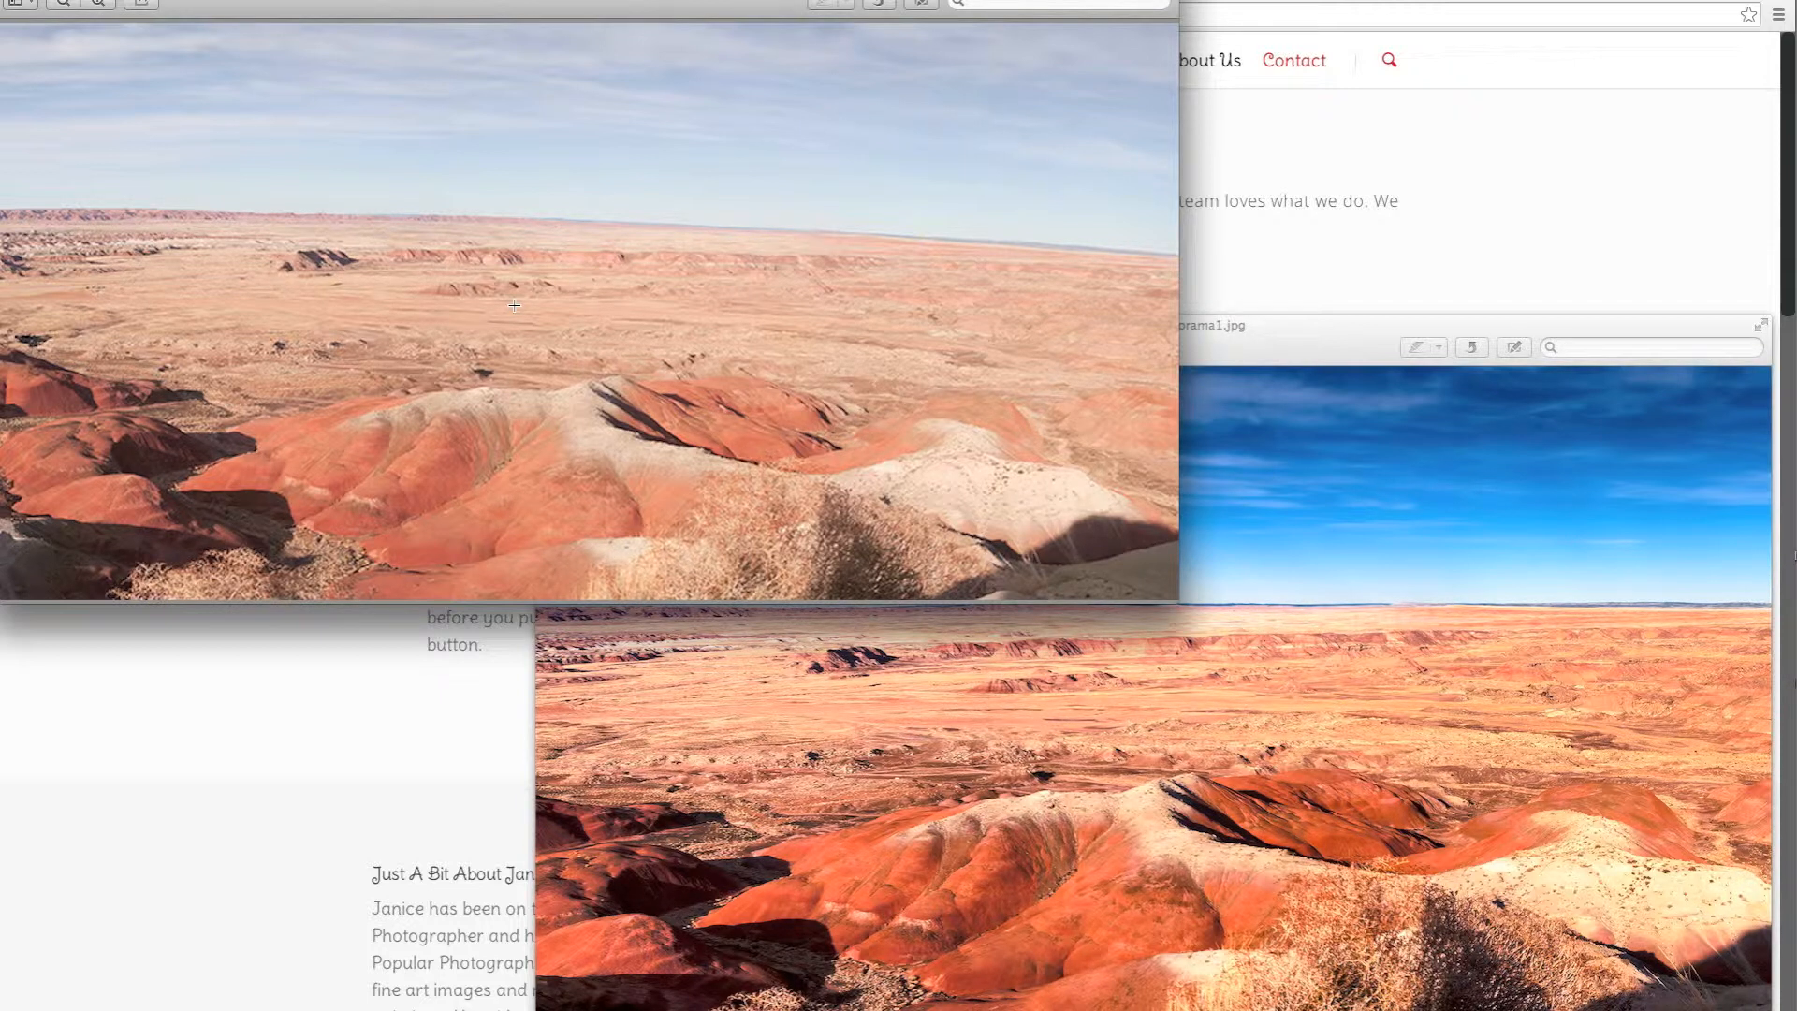
click(1322, 352)
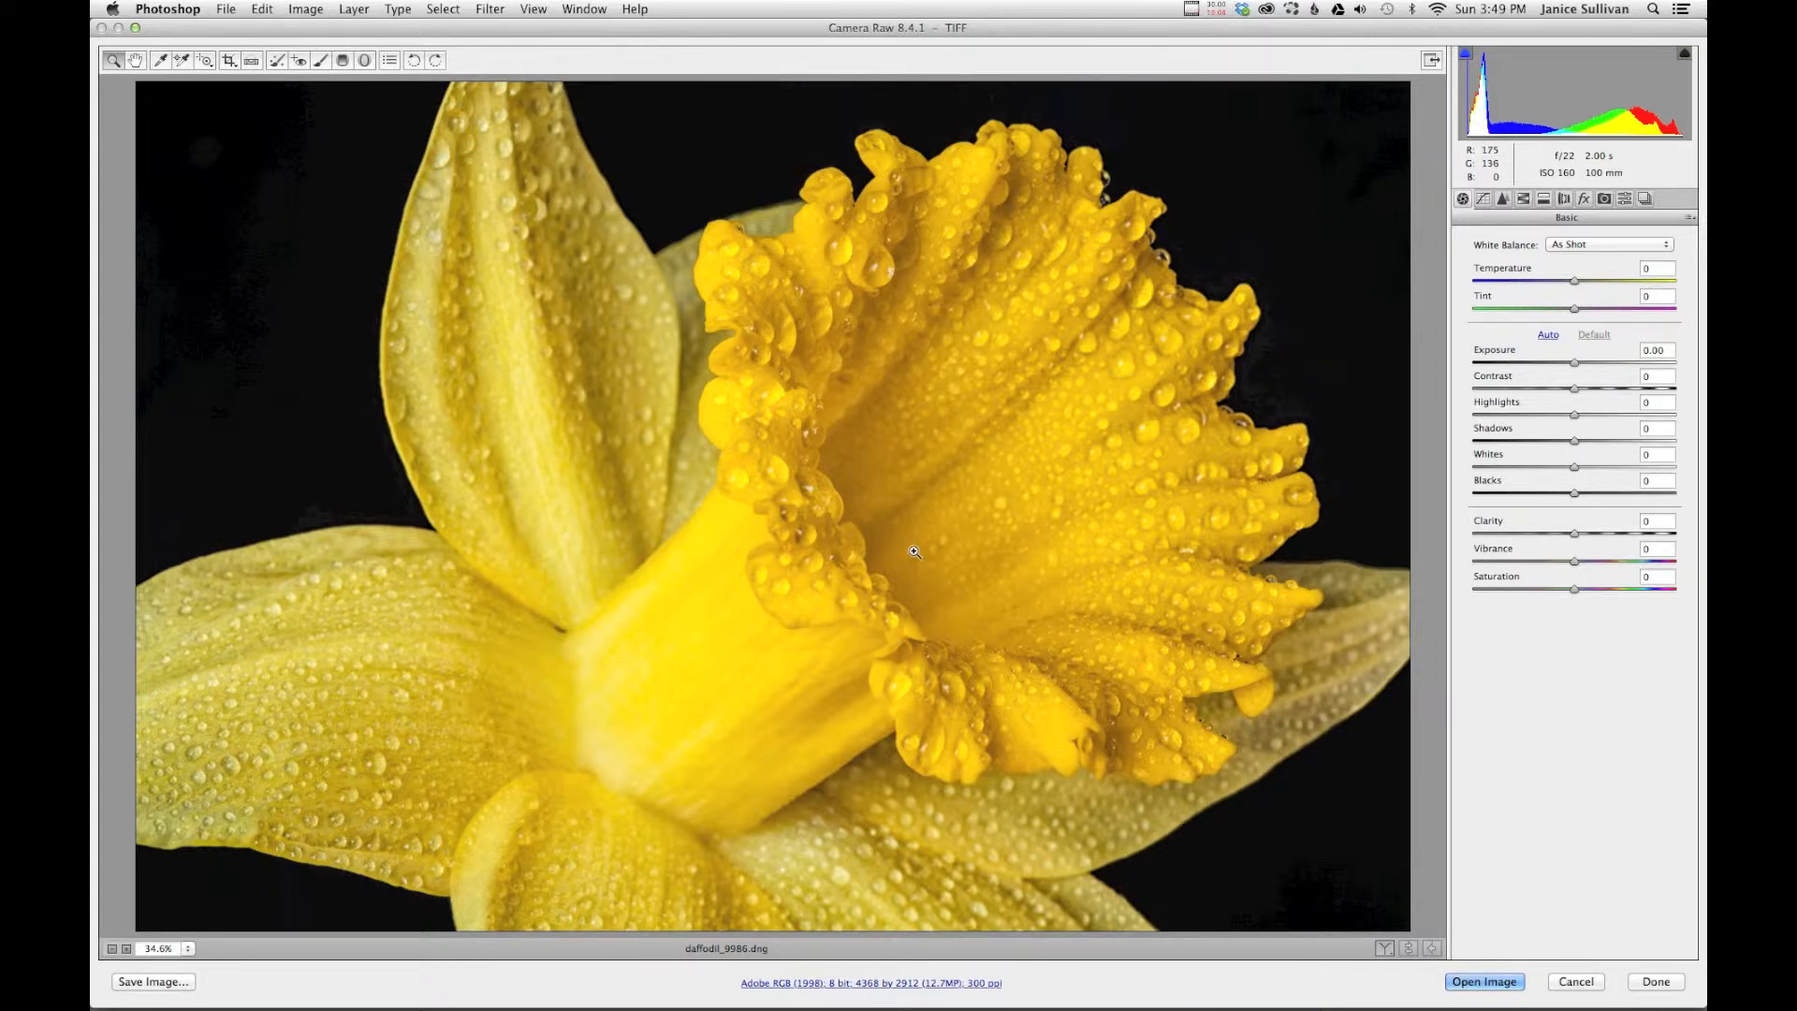
Zoom in on the lower edge of the daffodil's trumpet with the Zoom tool and zoom back out.
key(alt)
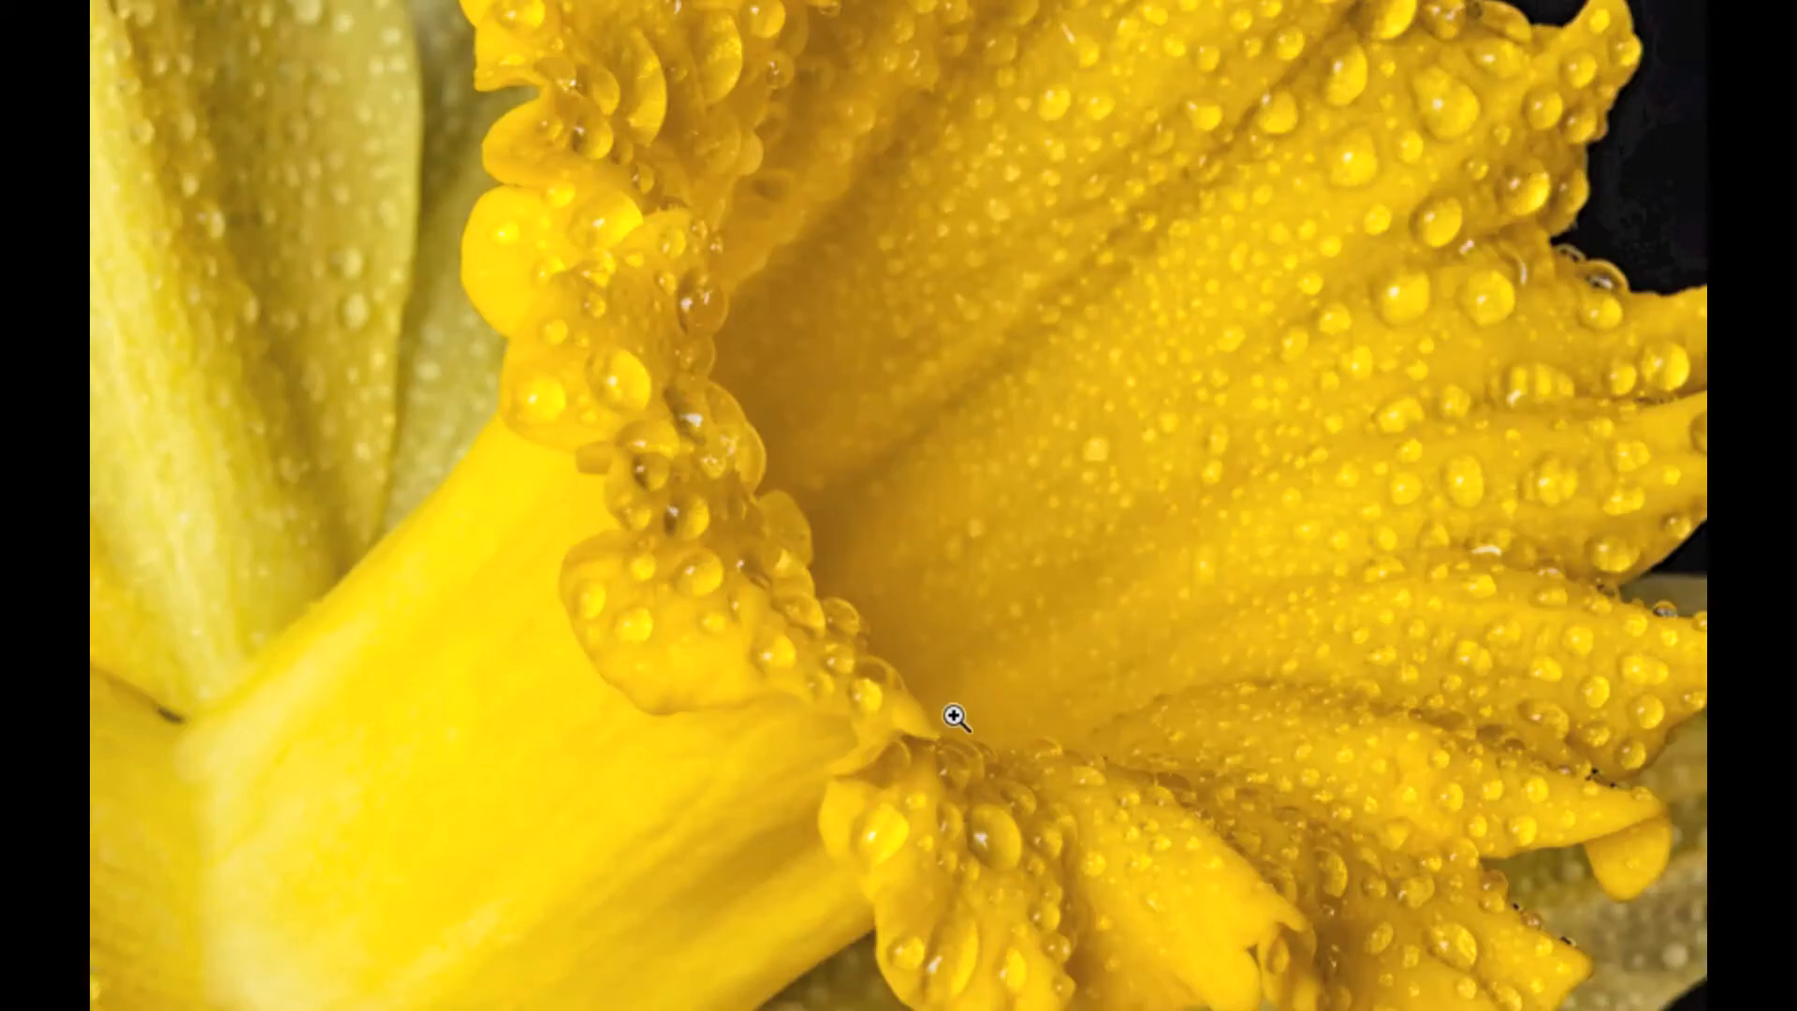
click(972, 795)
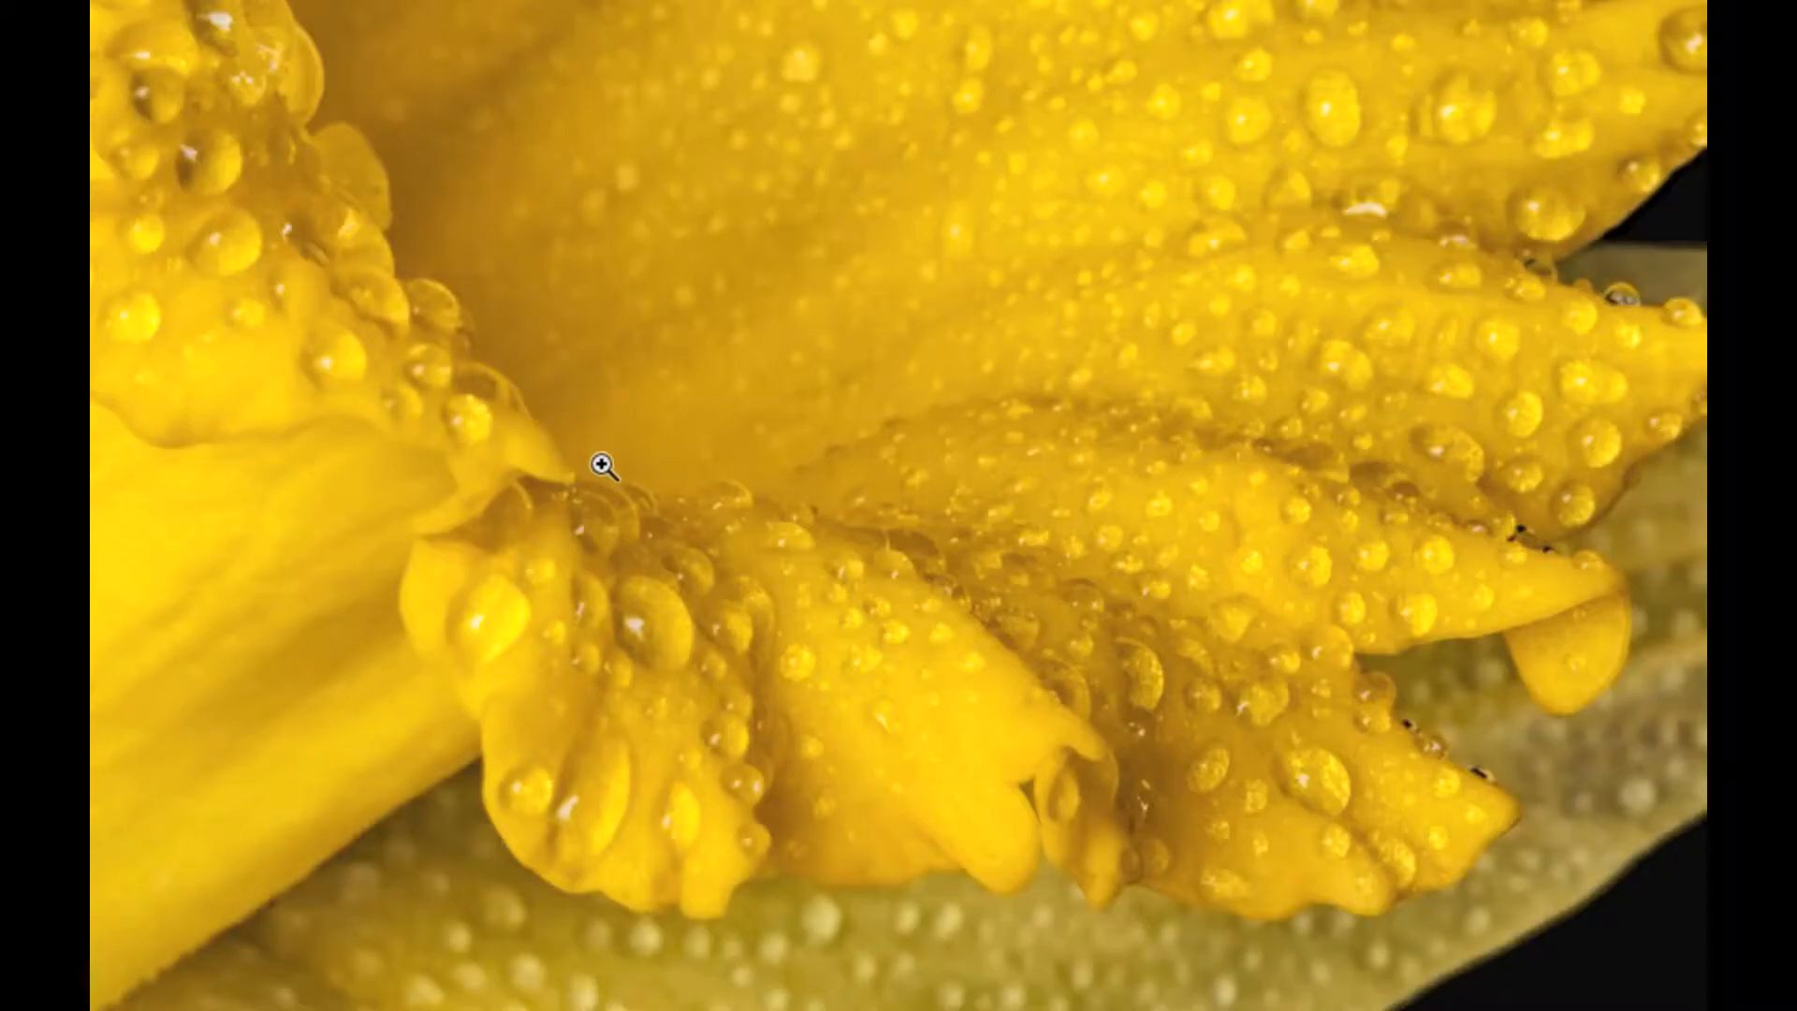
alt+click(665, 573)
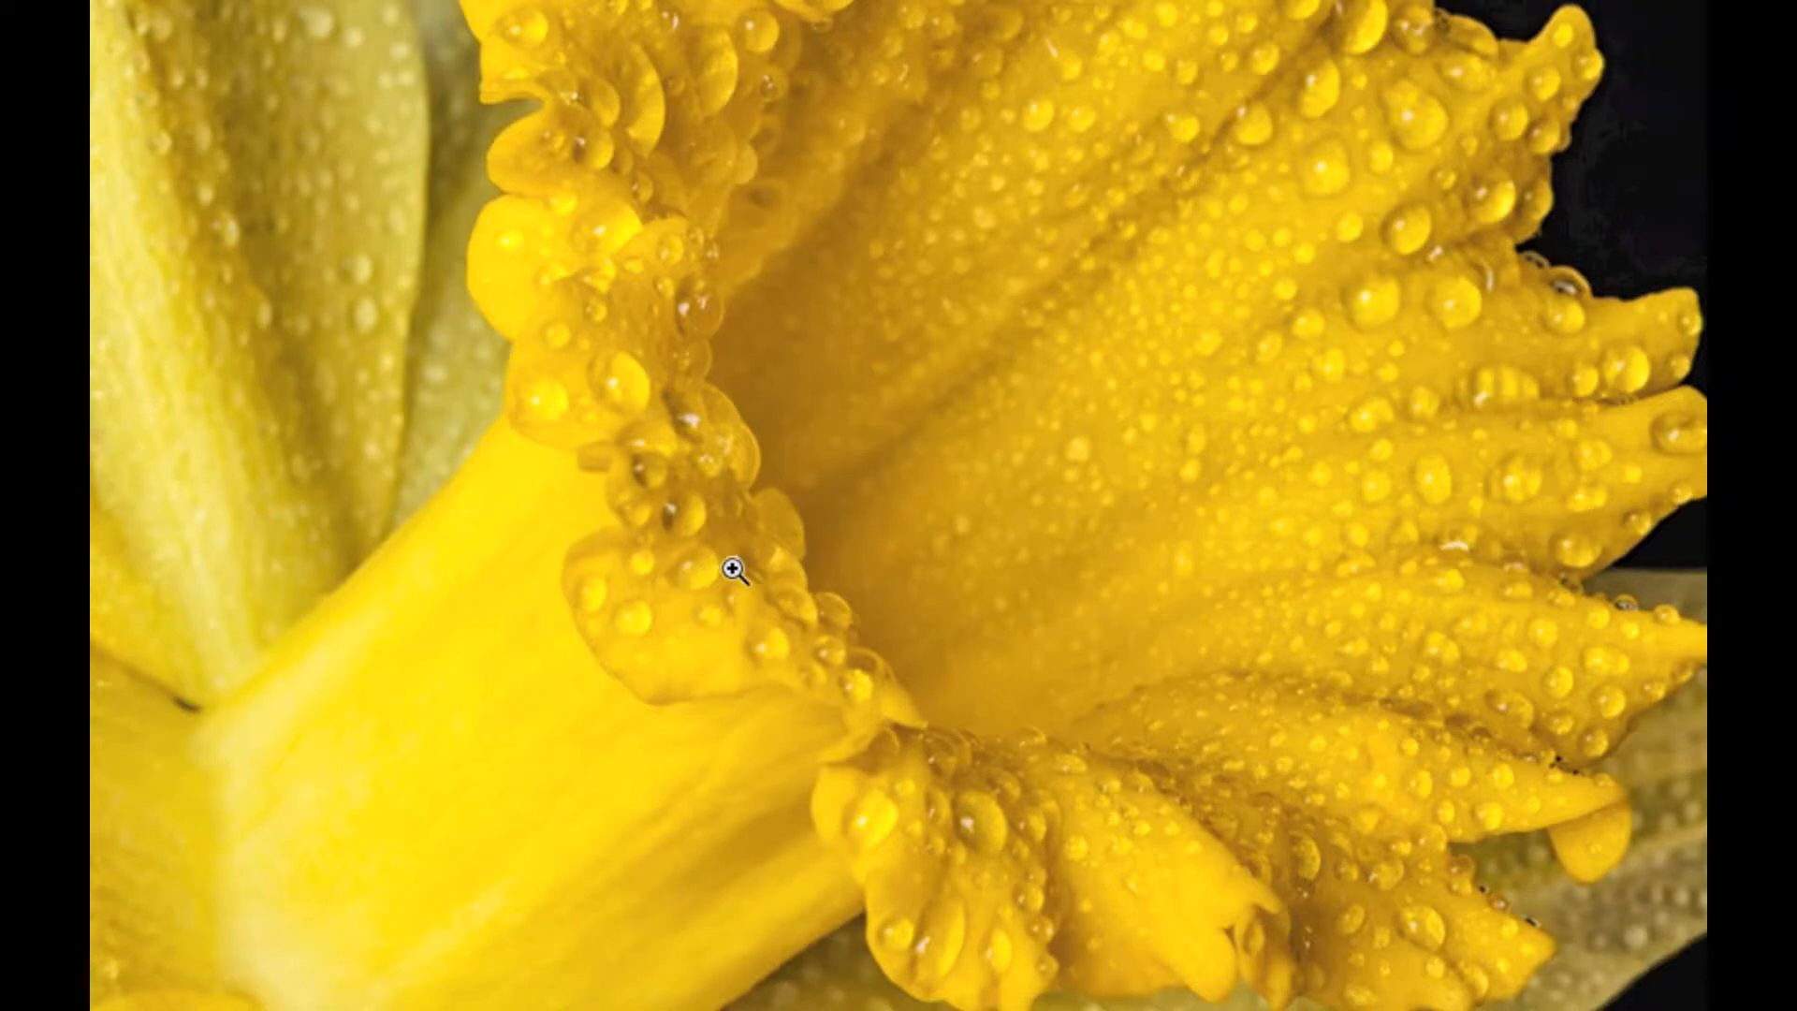
key(space)
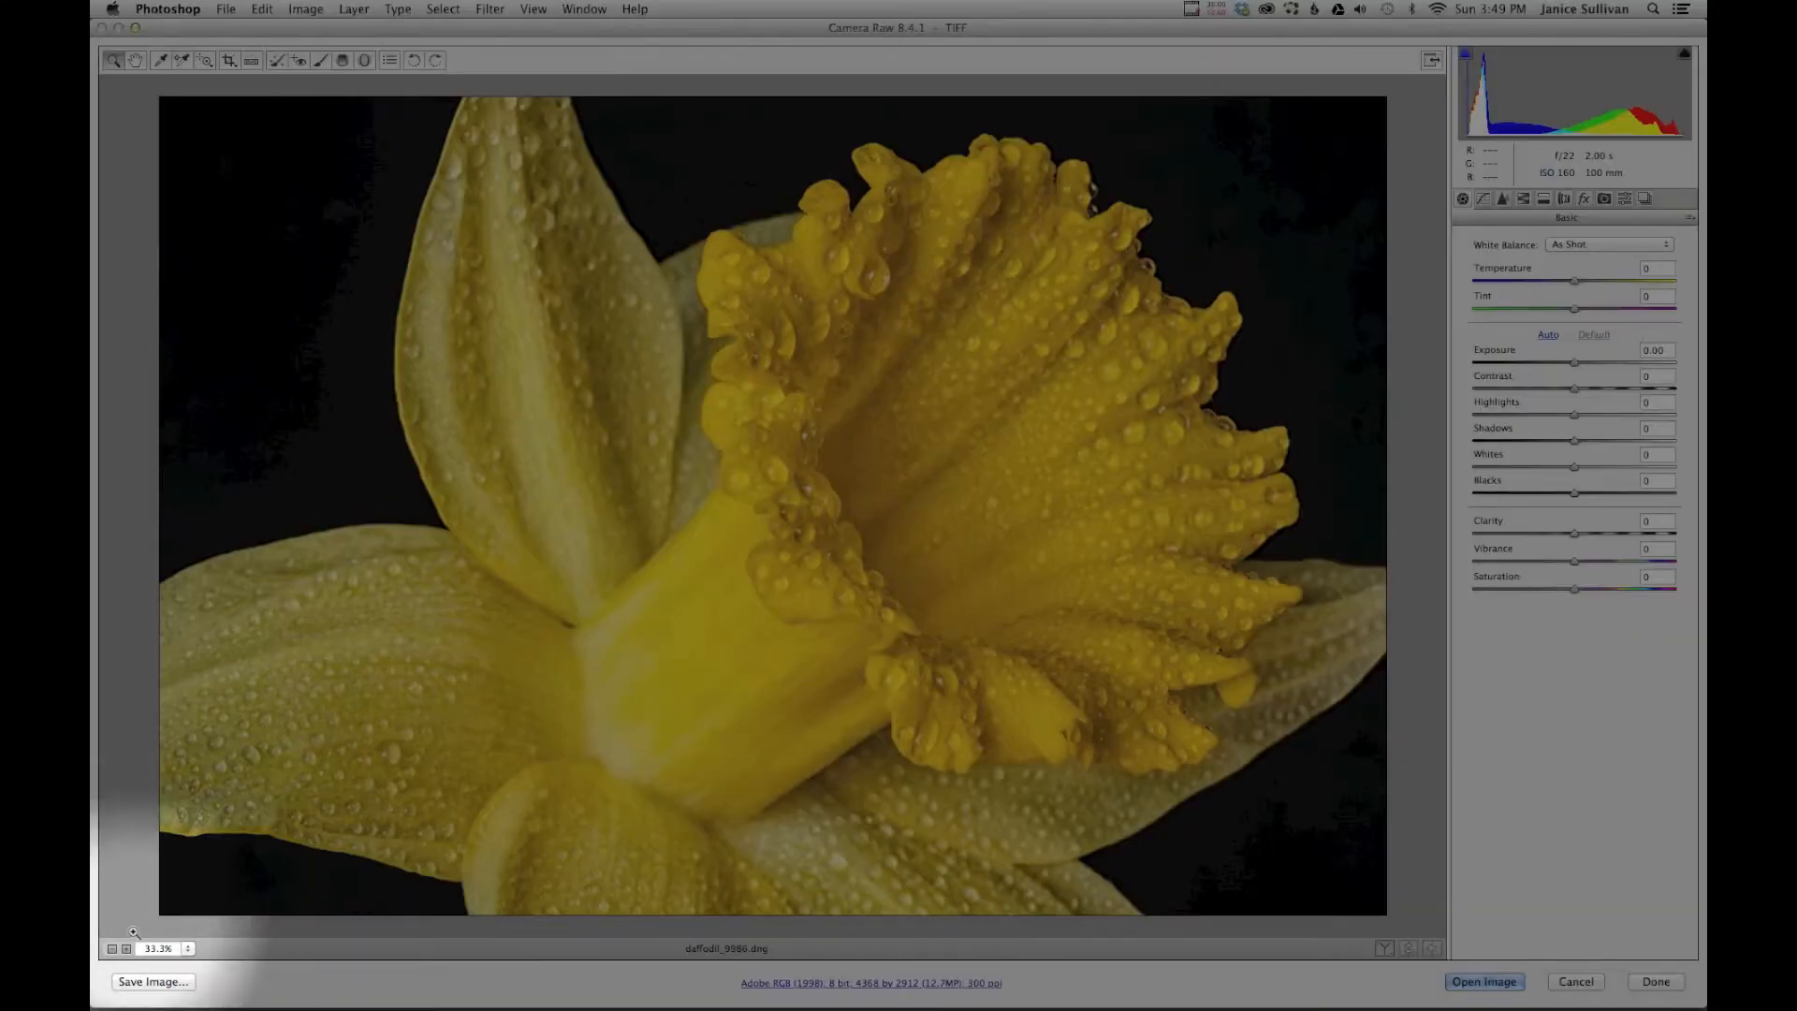
Set the preview magnification to 50%, increase it to 66.7% and step back down to 33.3%.
click(187, 948)
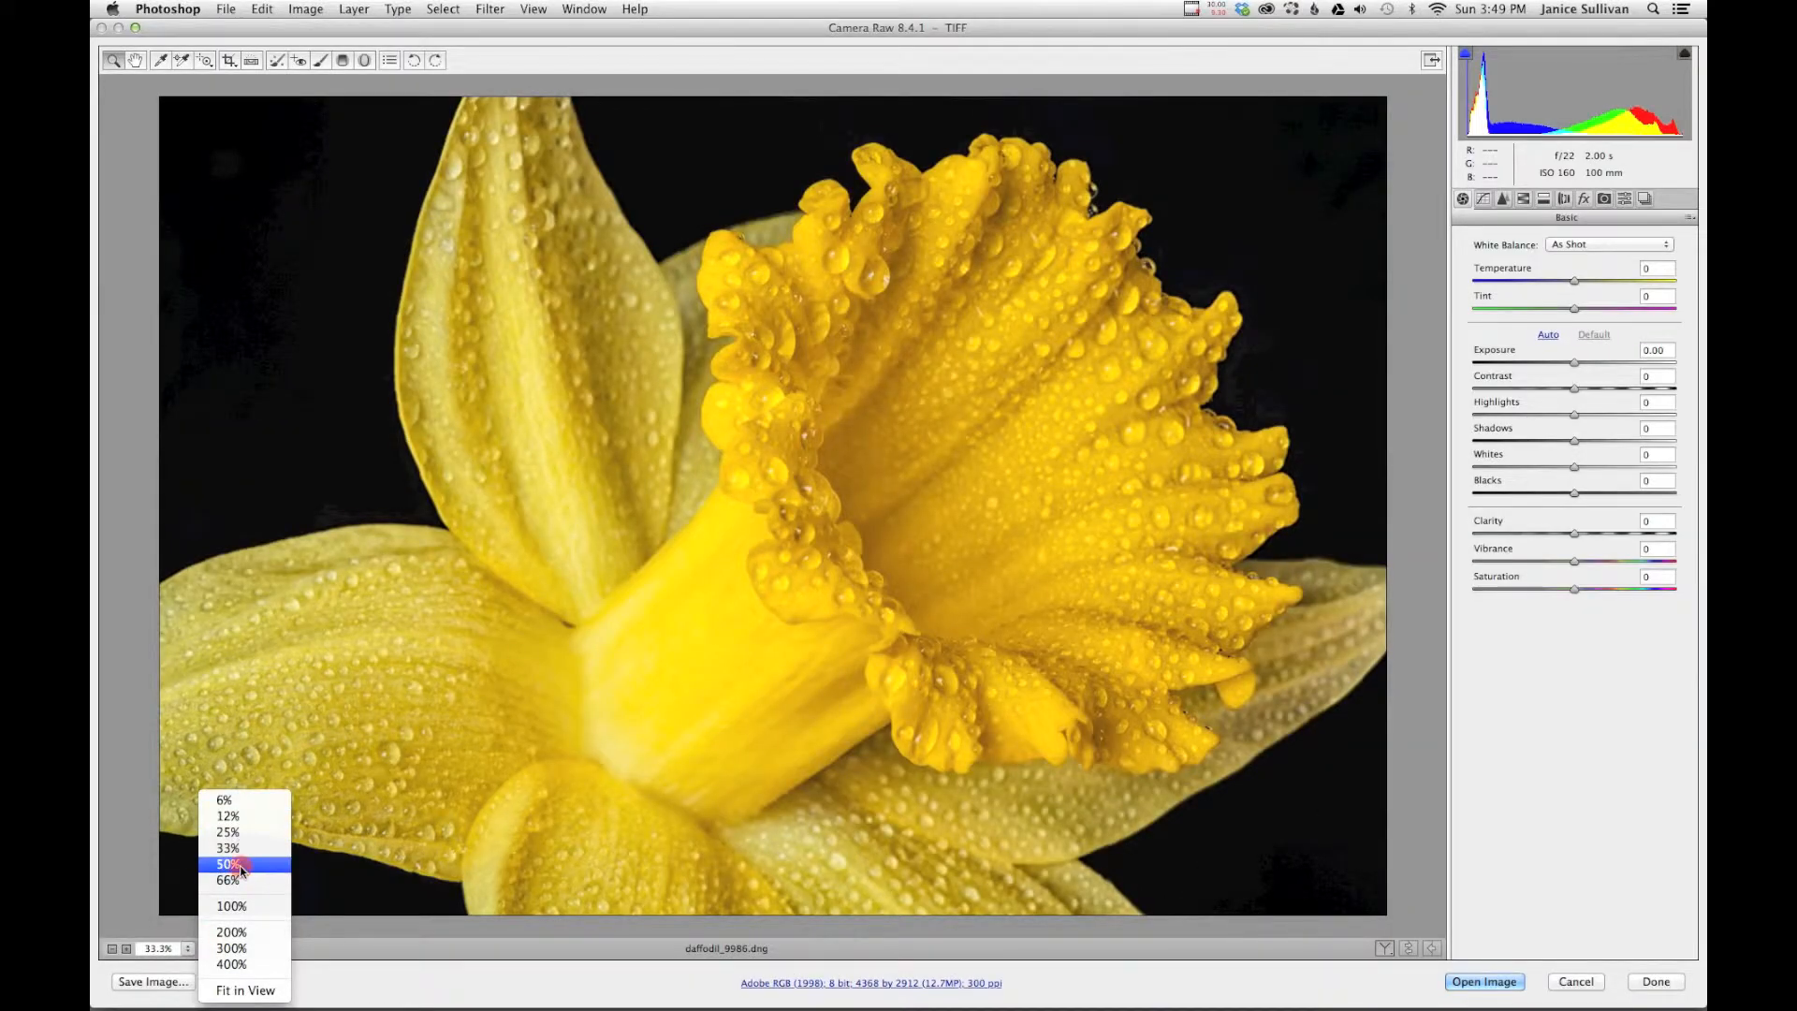
click(229, 864)
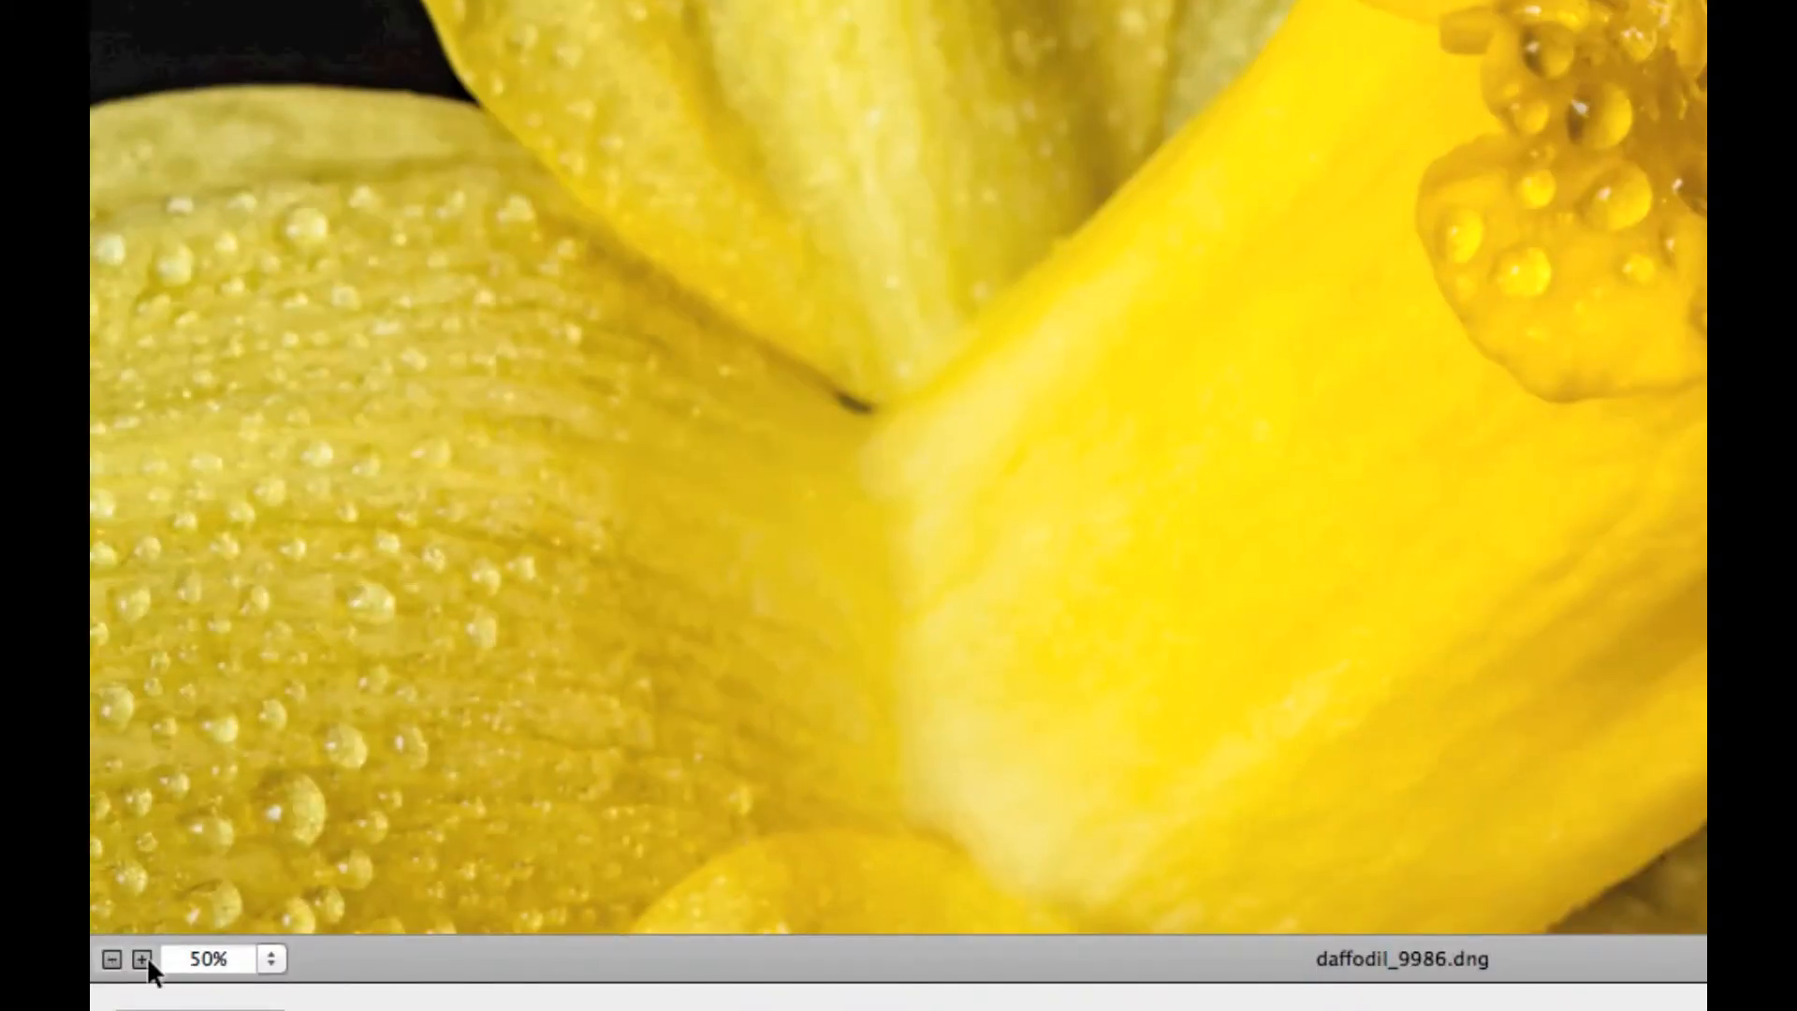
click(142, 957)
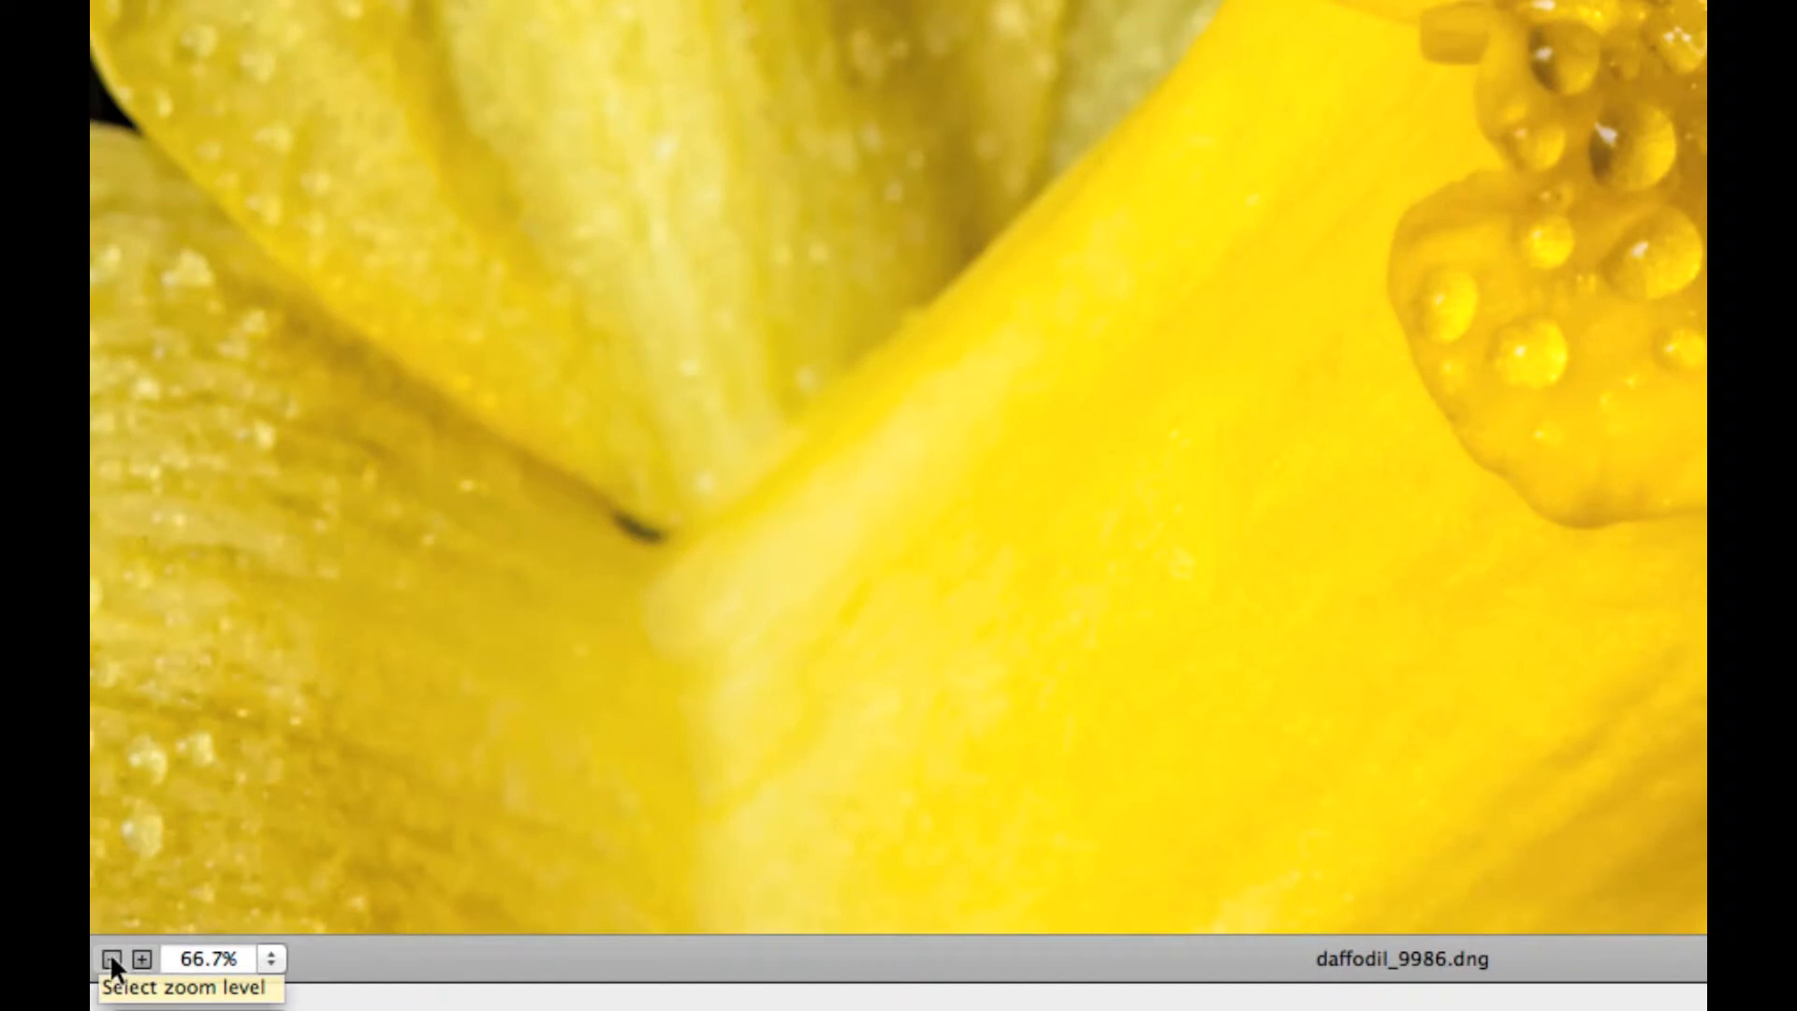
click(110, 957)
click(109, 957)
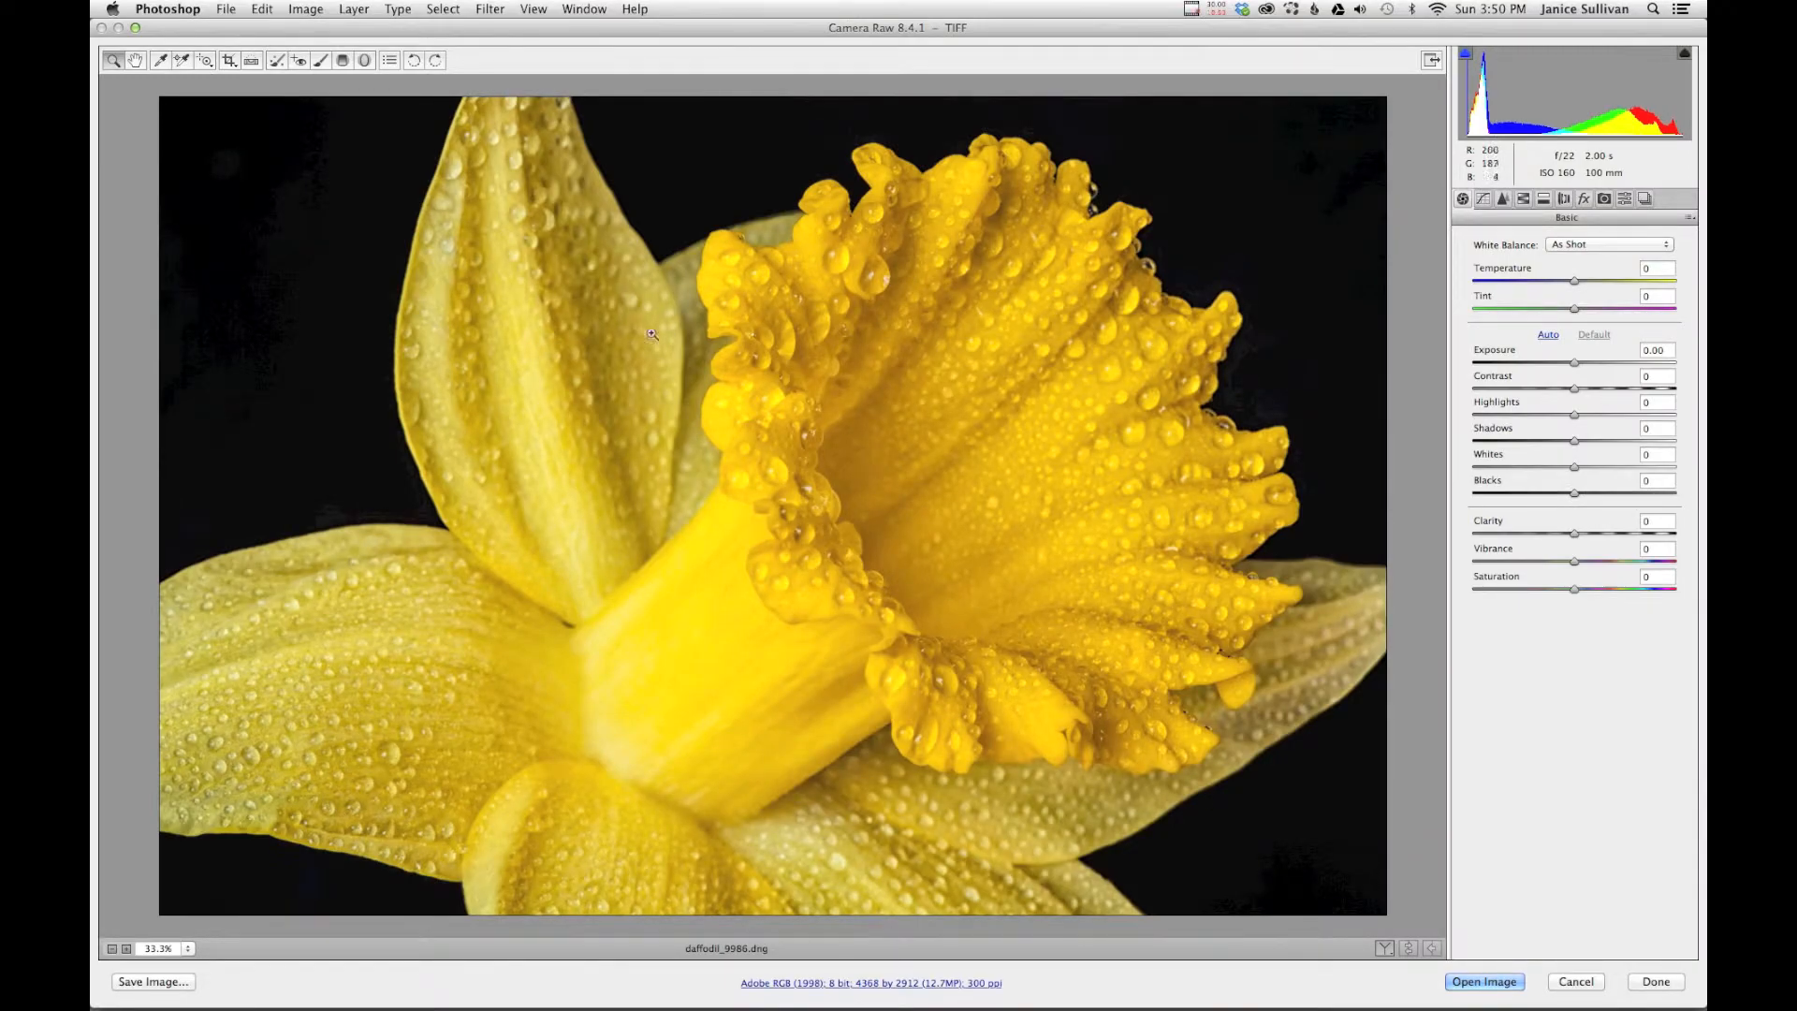
Zoom in on framed areas of the daffodil's trumpet twice, and set the magnification to 50%.
drag(680, 350, 1273, 826)
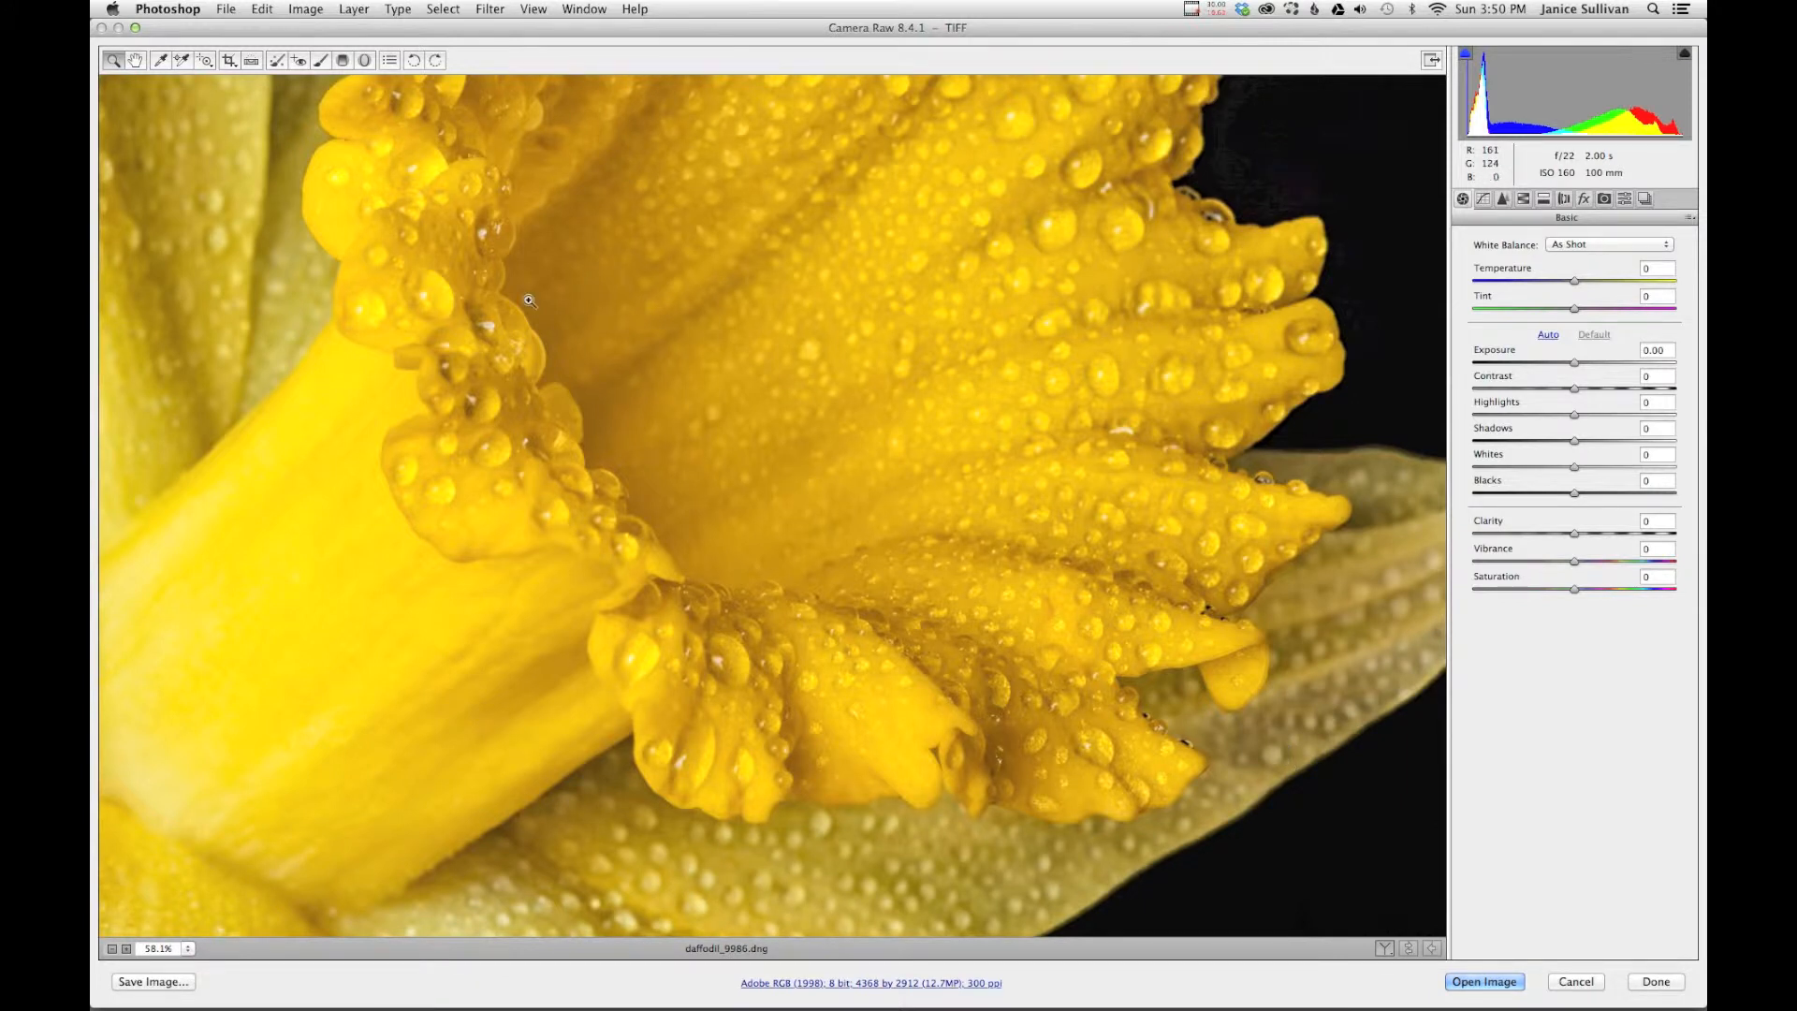
drag(371, 241, 1294, 840)
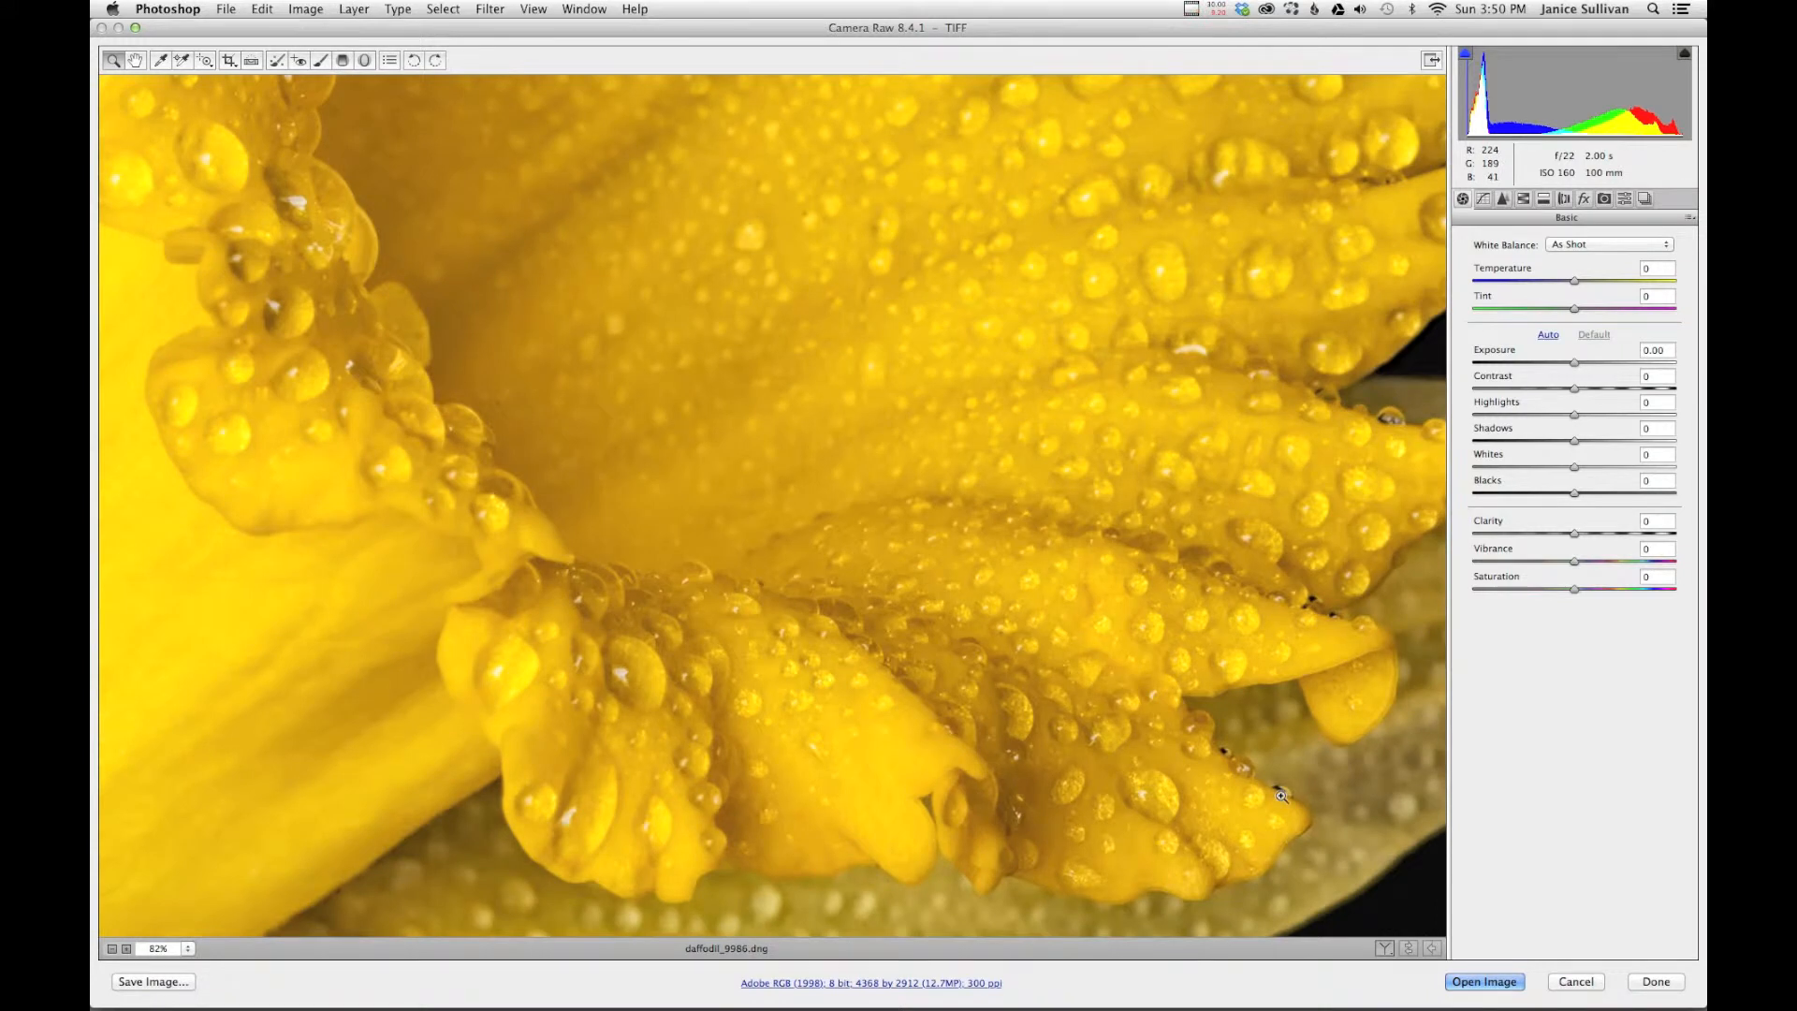
right_click(792, 425)
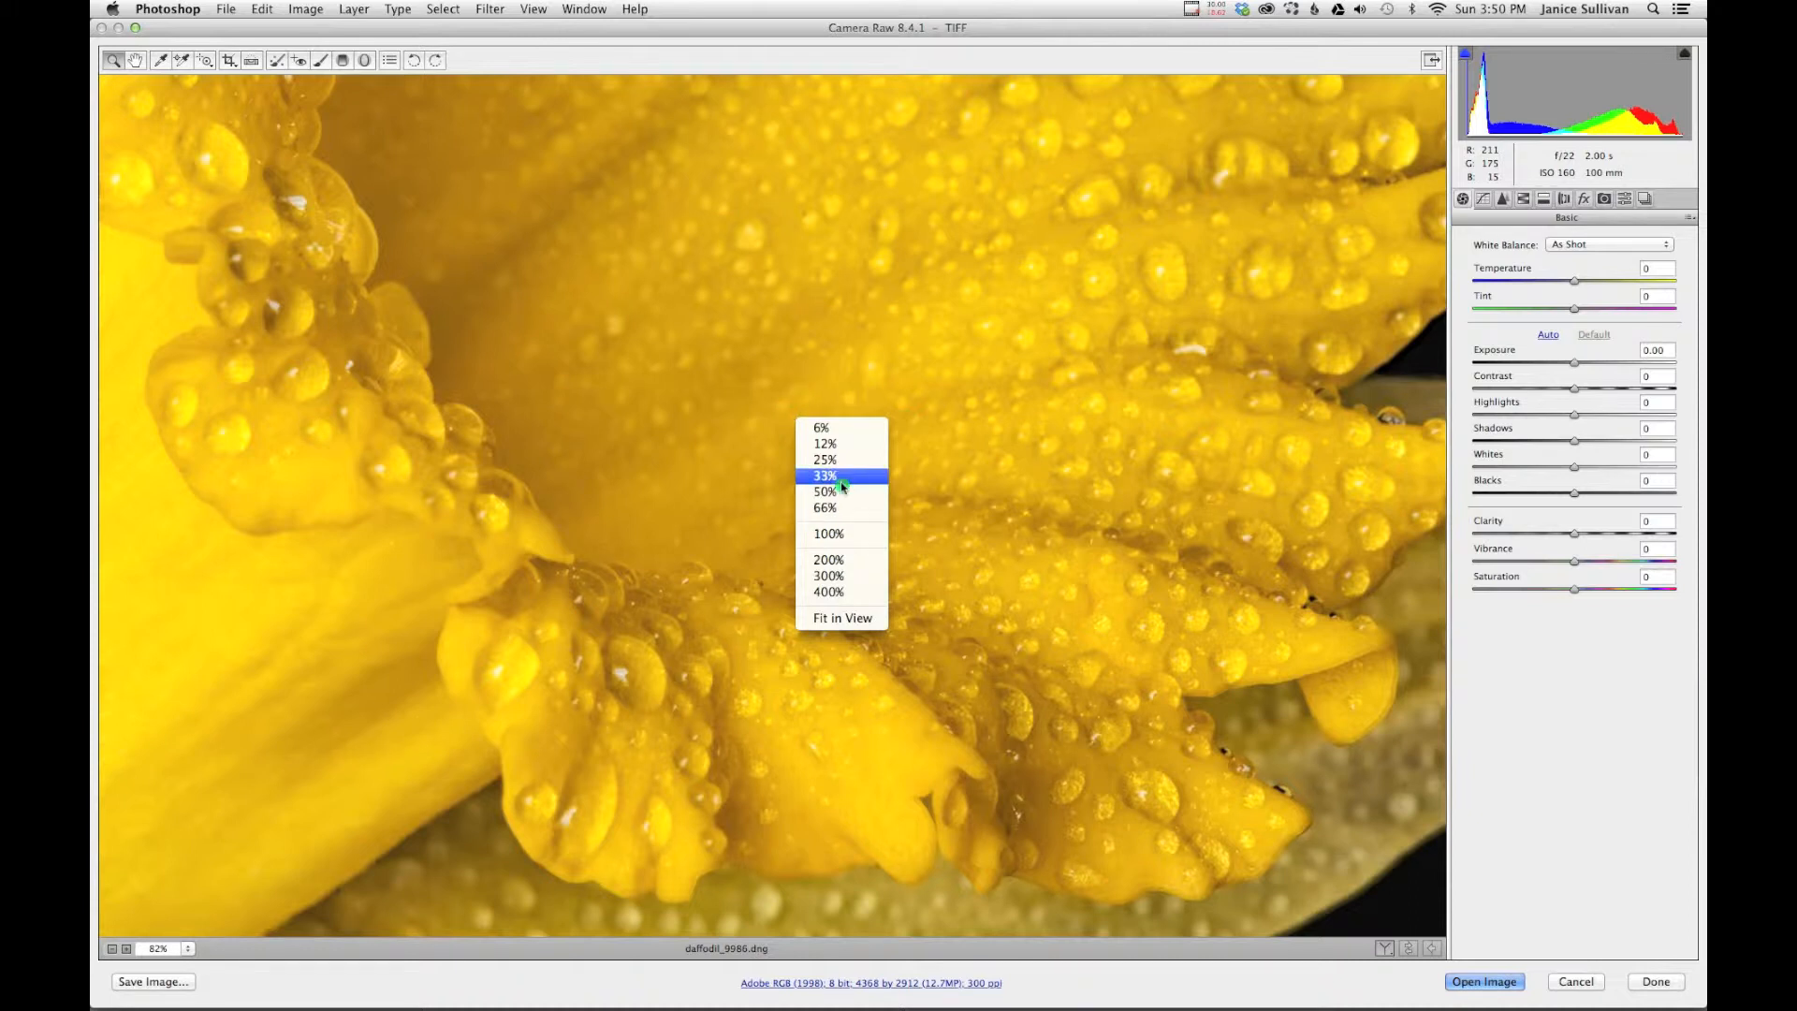
click(825, 492)
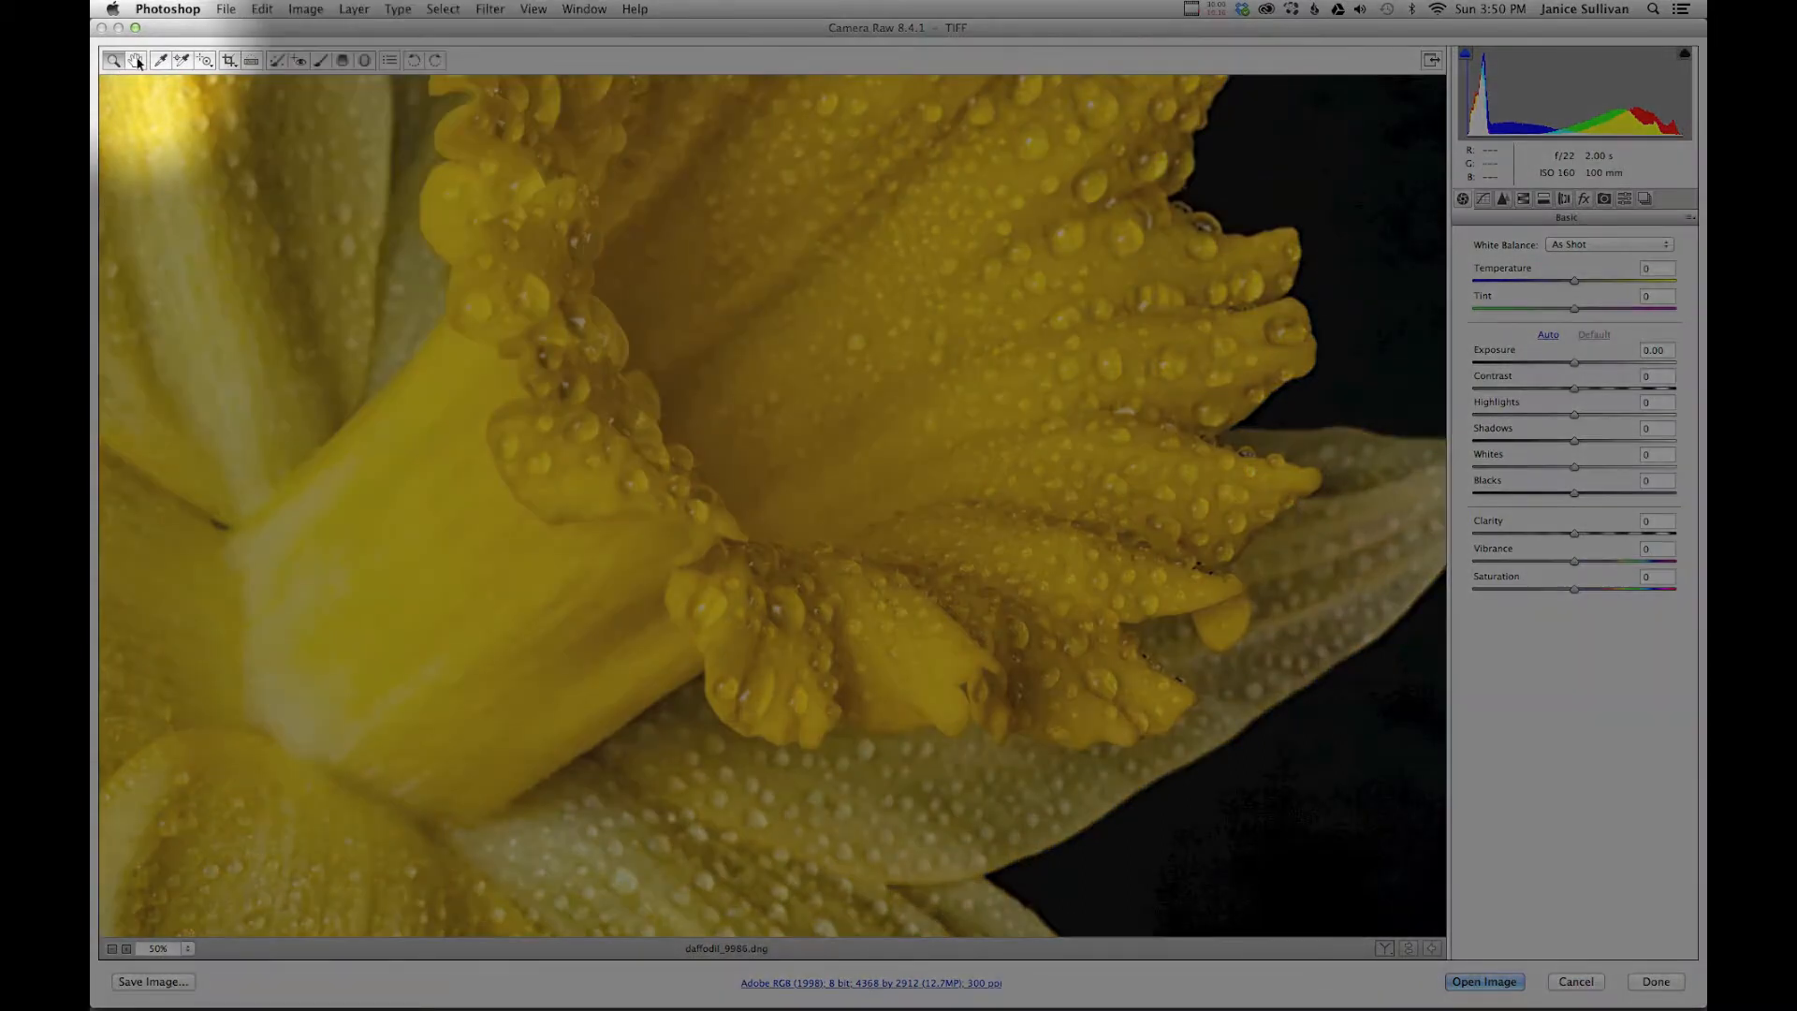
Shift the magnified daffodil downward in the preview with the Hand tool.
click(137, 61)
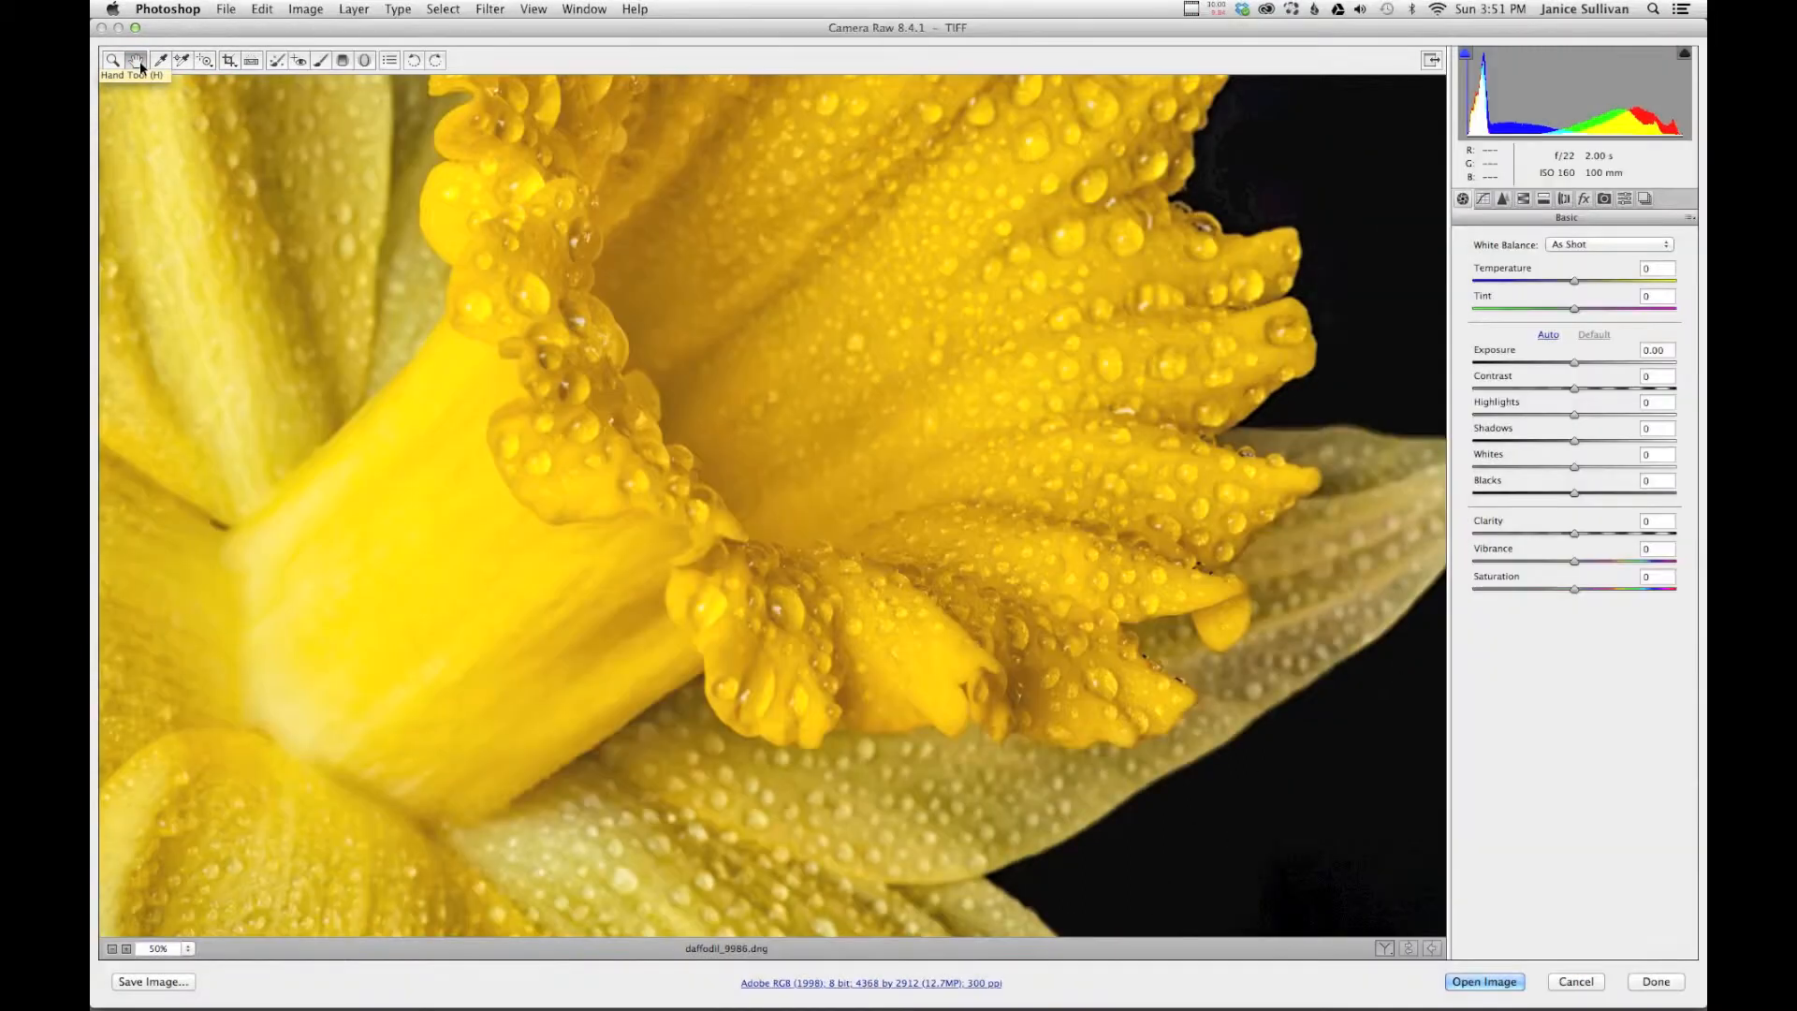
click(934, 496)
drag(934, 496, 996, 539)
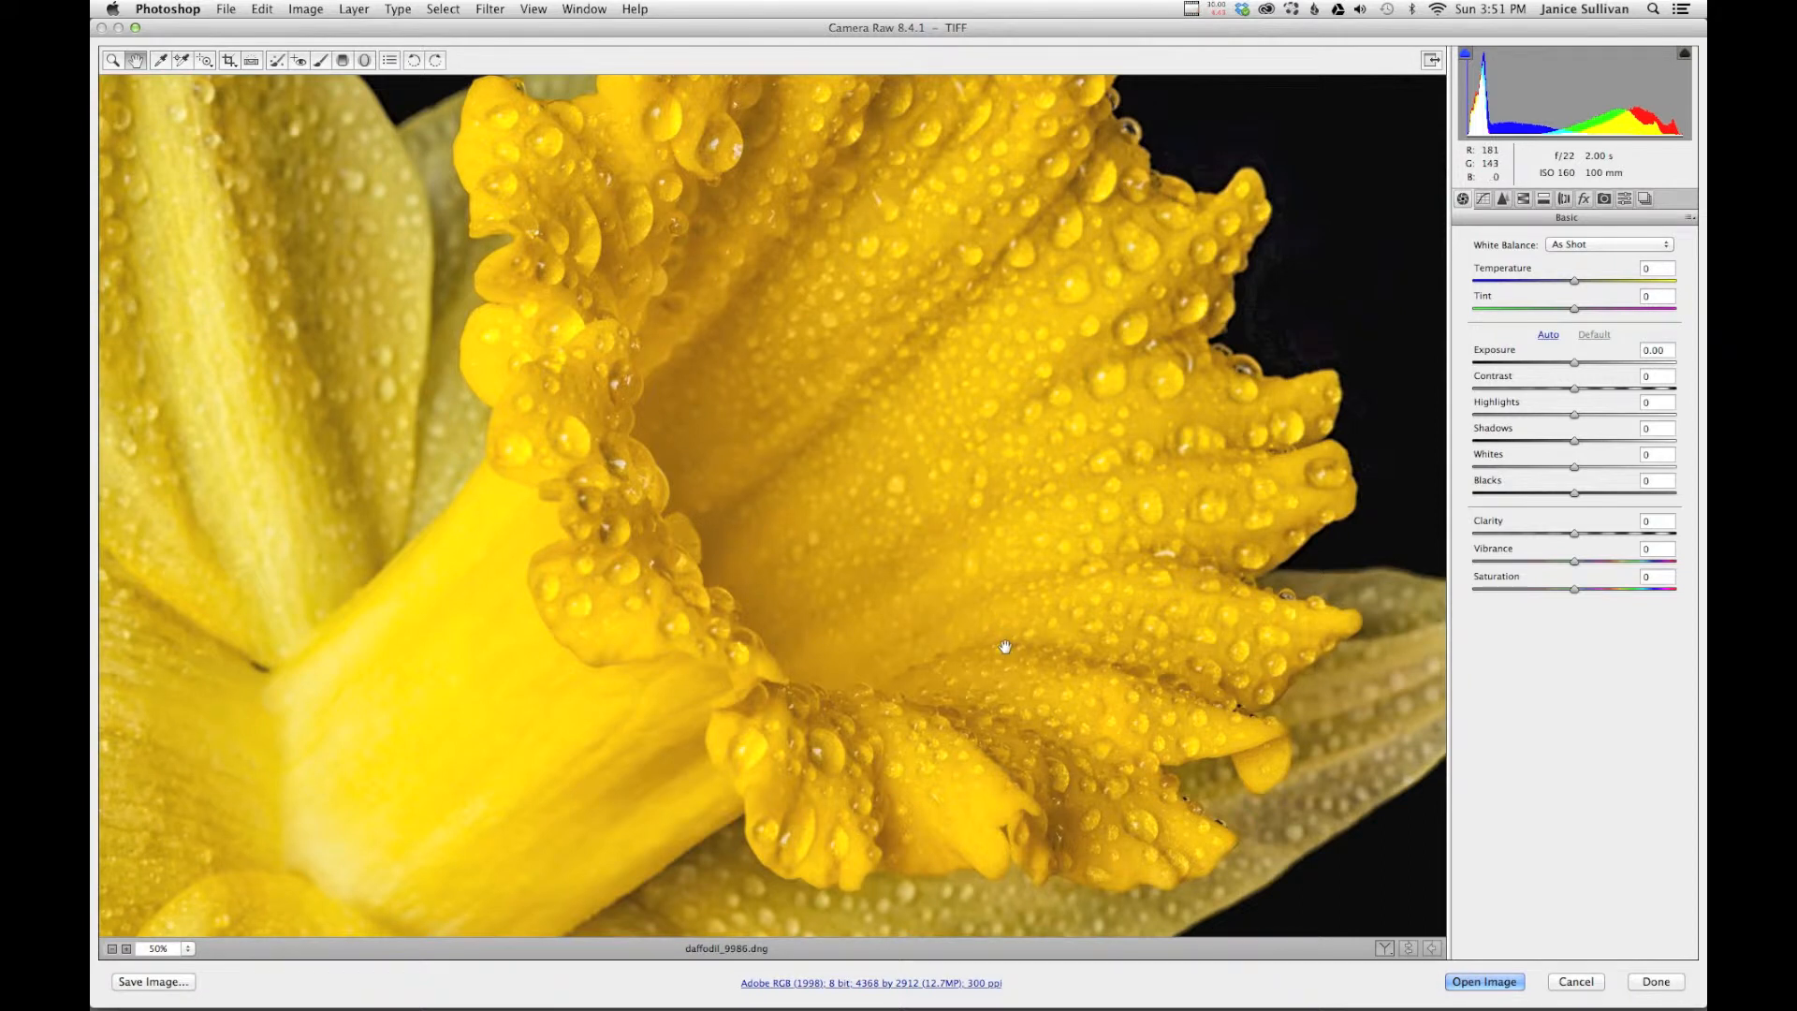
Paint over the lower folds of the daffodil's trumpet with the Adjustment Brush at its current settings.
click(322, 60)
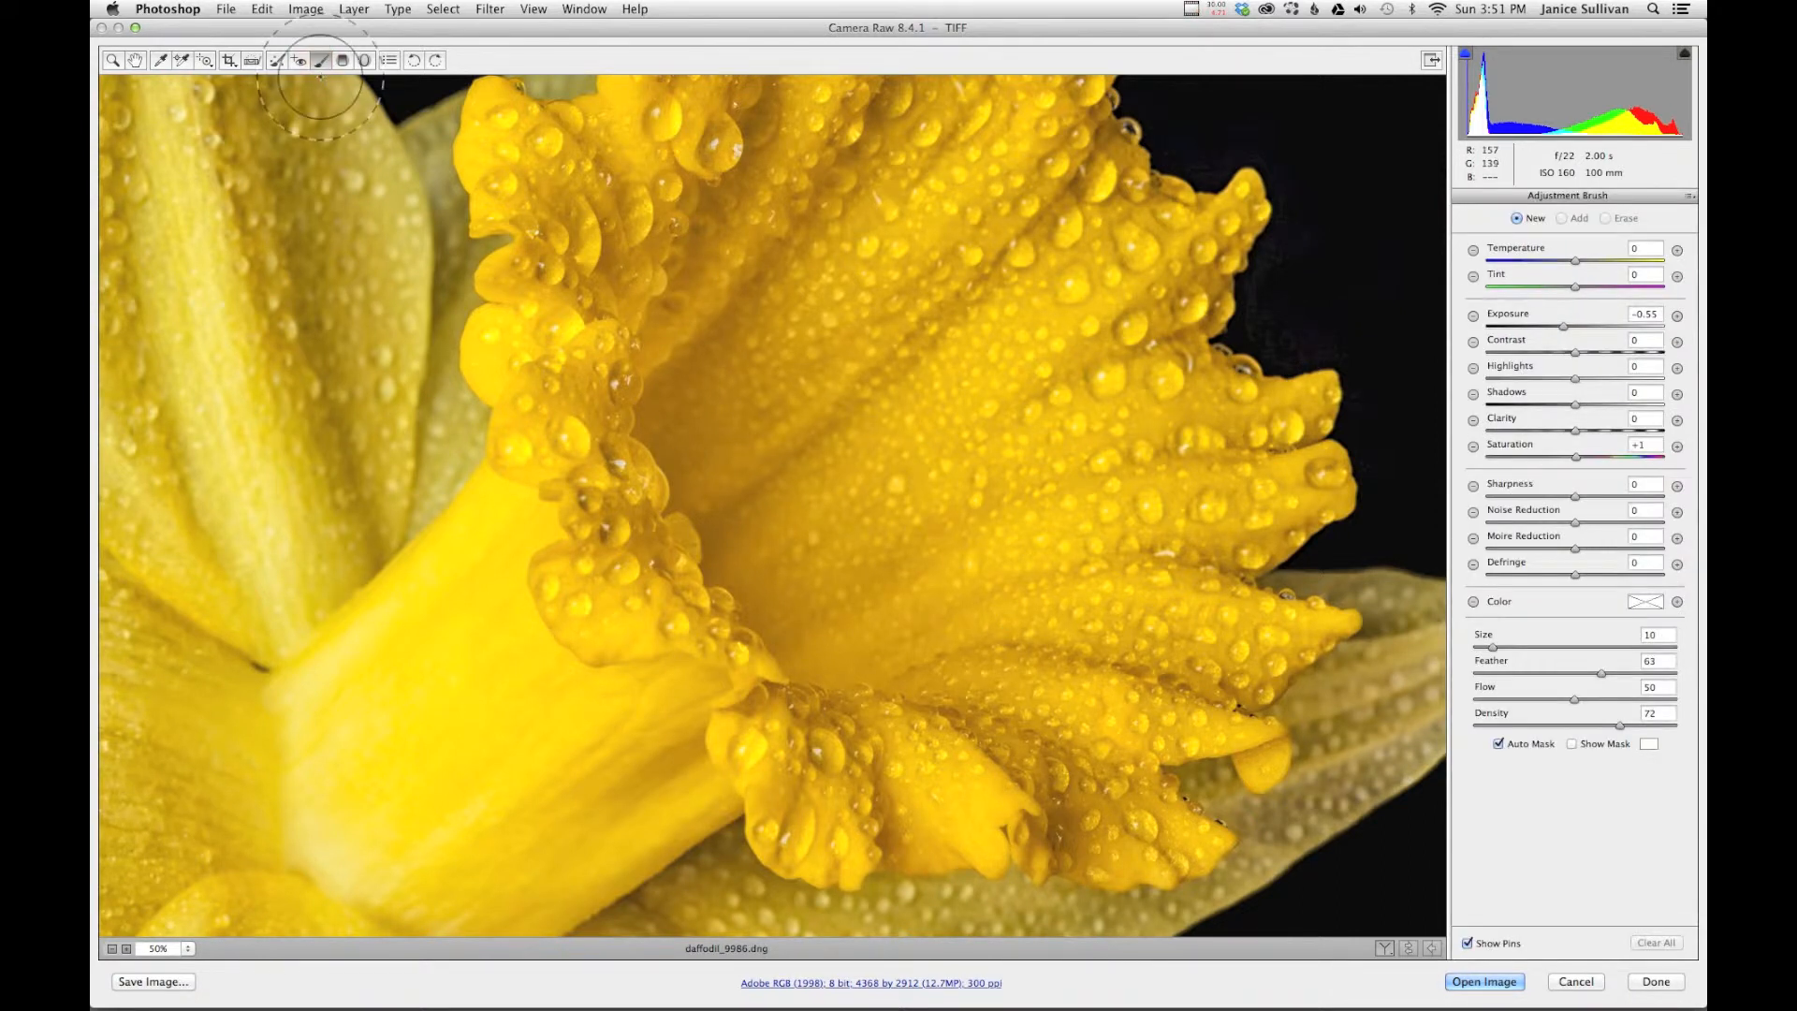
drag(993, 727, 1024, 740)
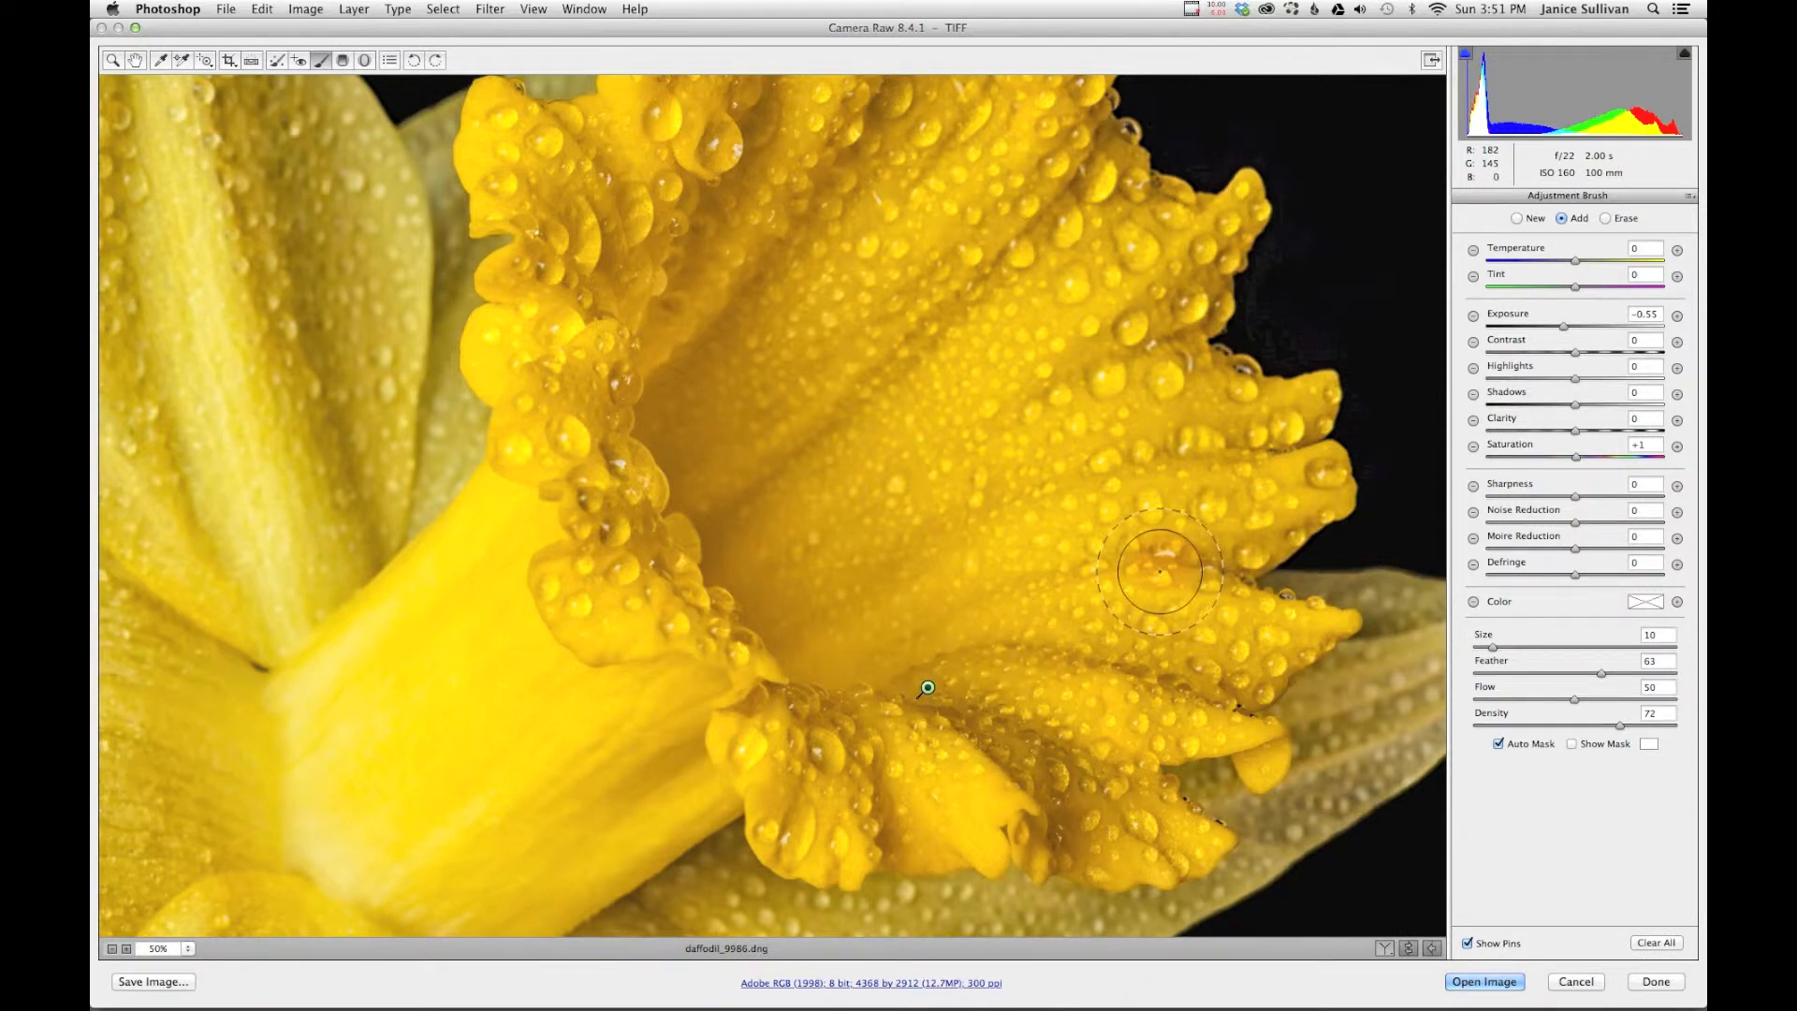
drag(1104, 670, 1105, 661)
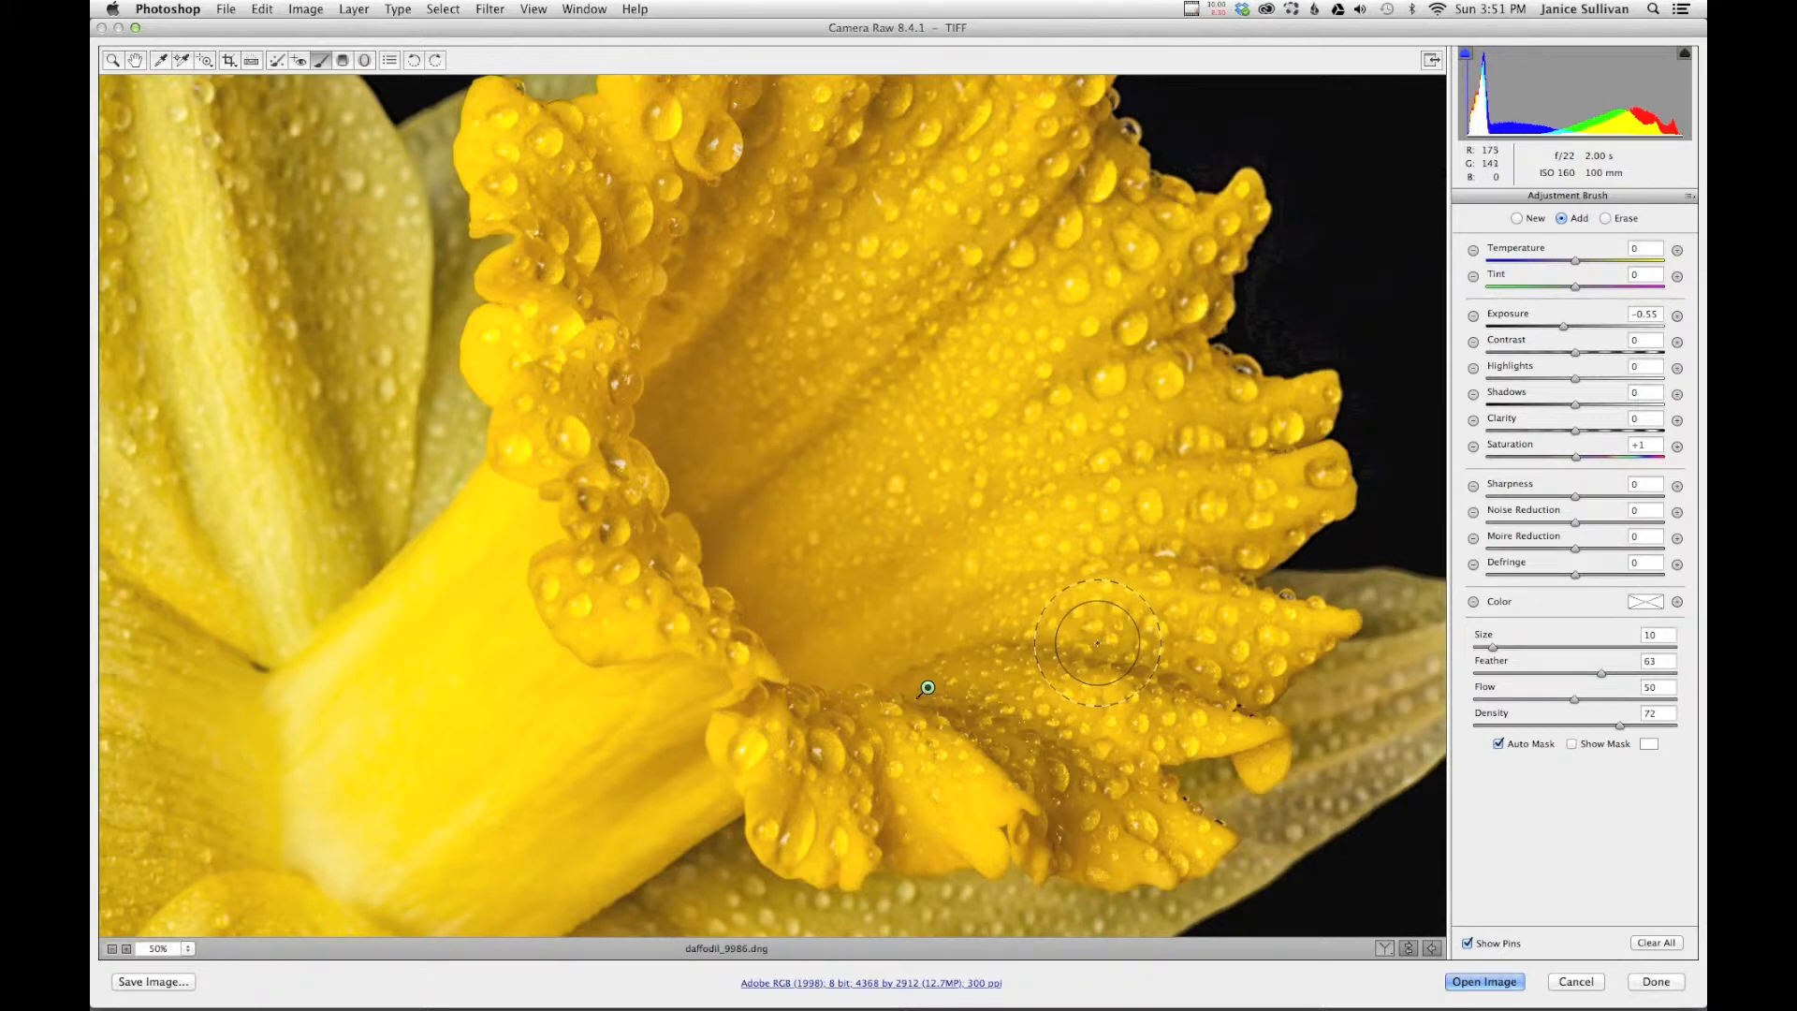
Bring the trumpet's upper part into view and paint a second Adjustment Brush correction on its upper folds.
key(h)
drag(1029, 345, 1029, 532)
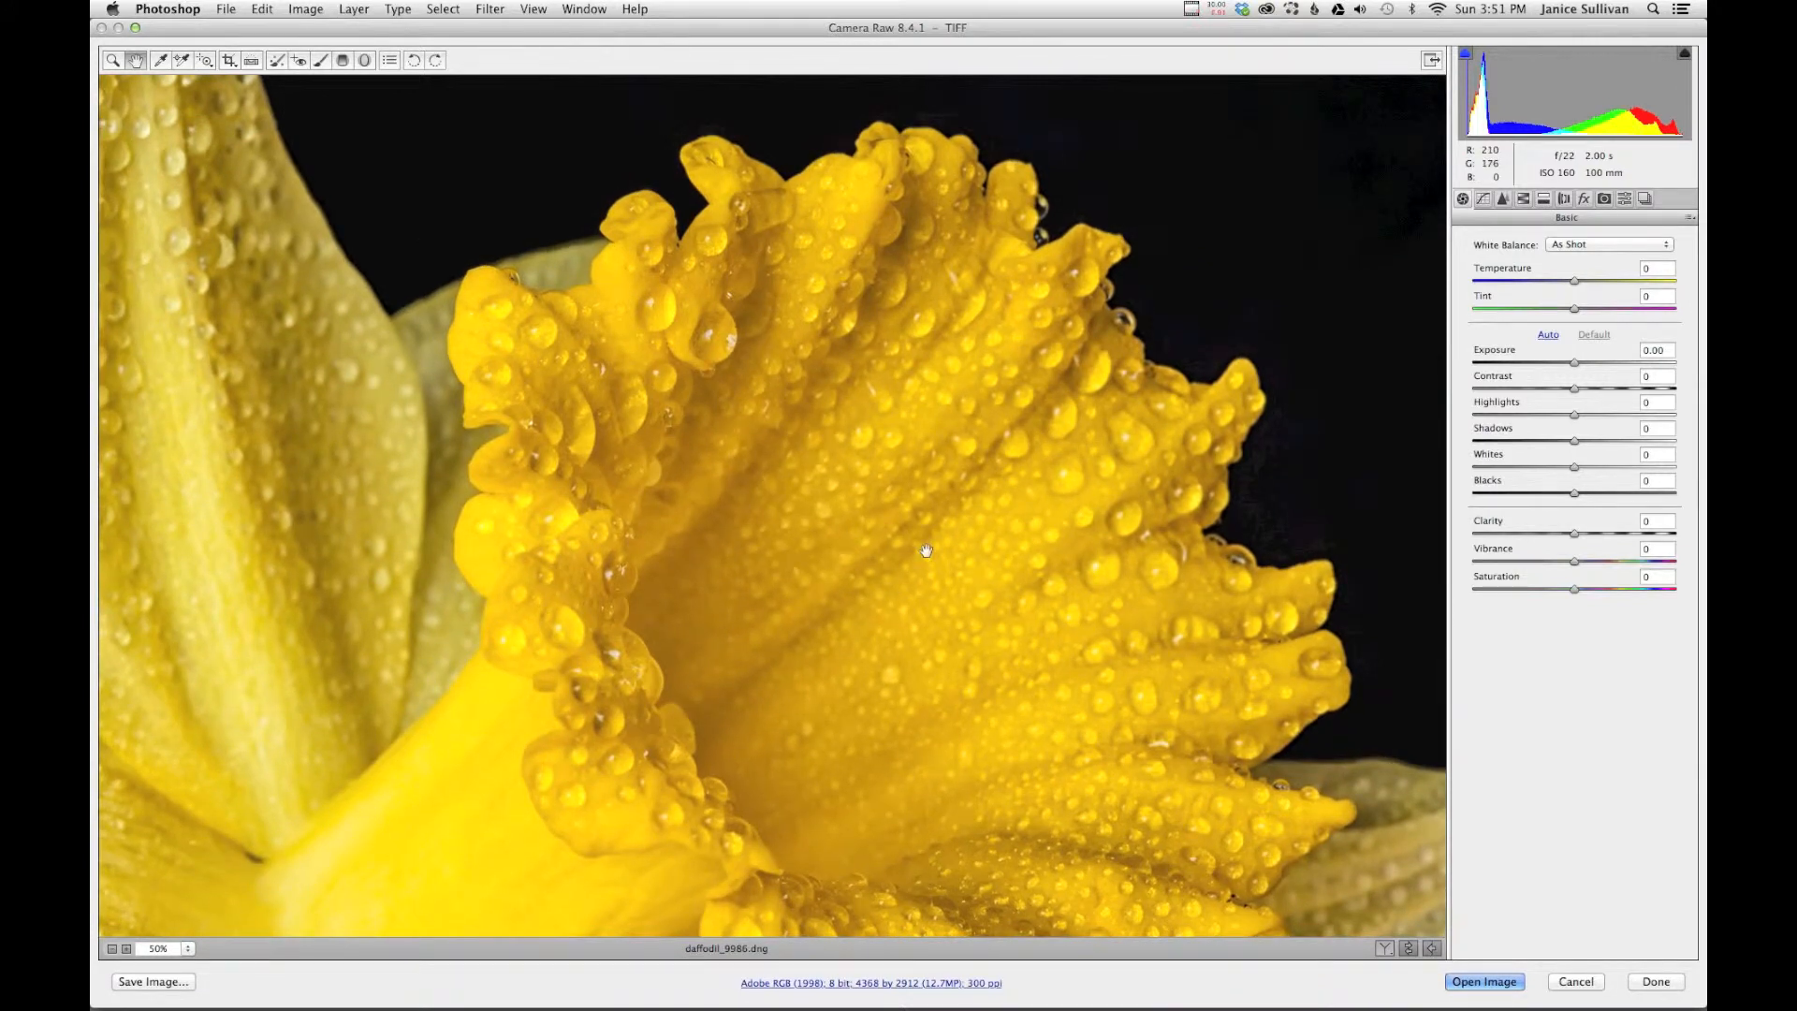
key(k)
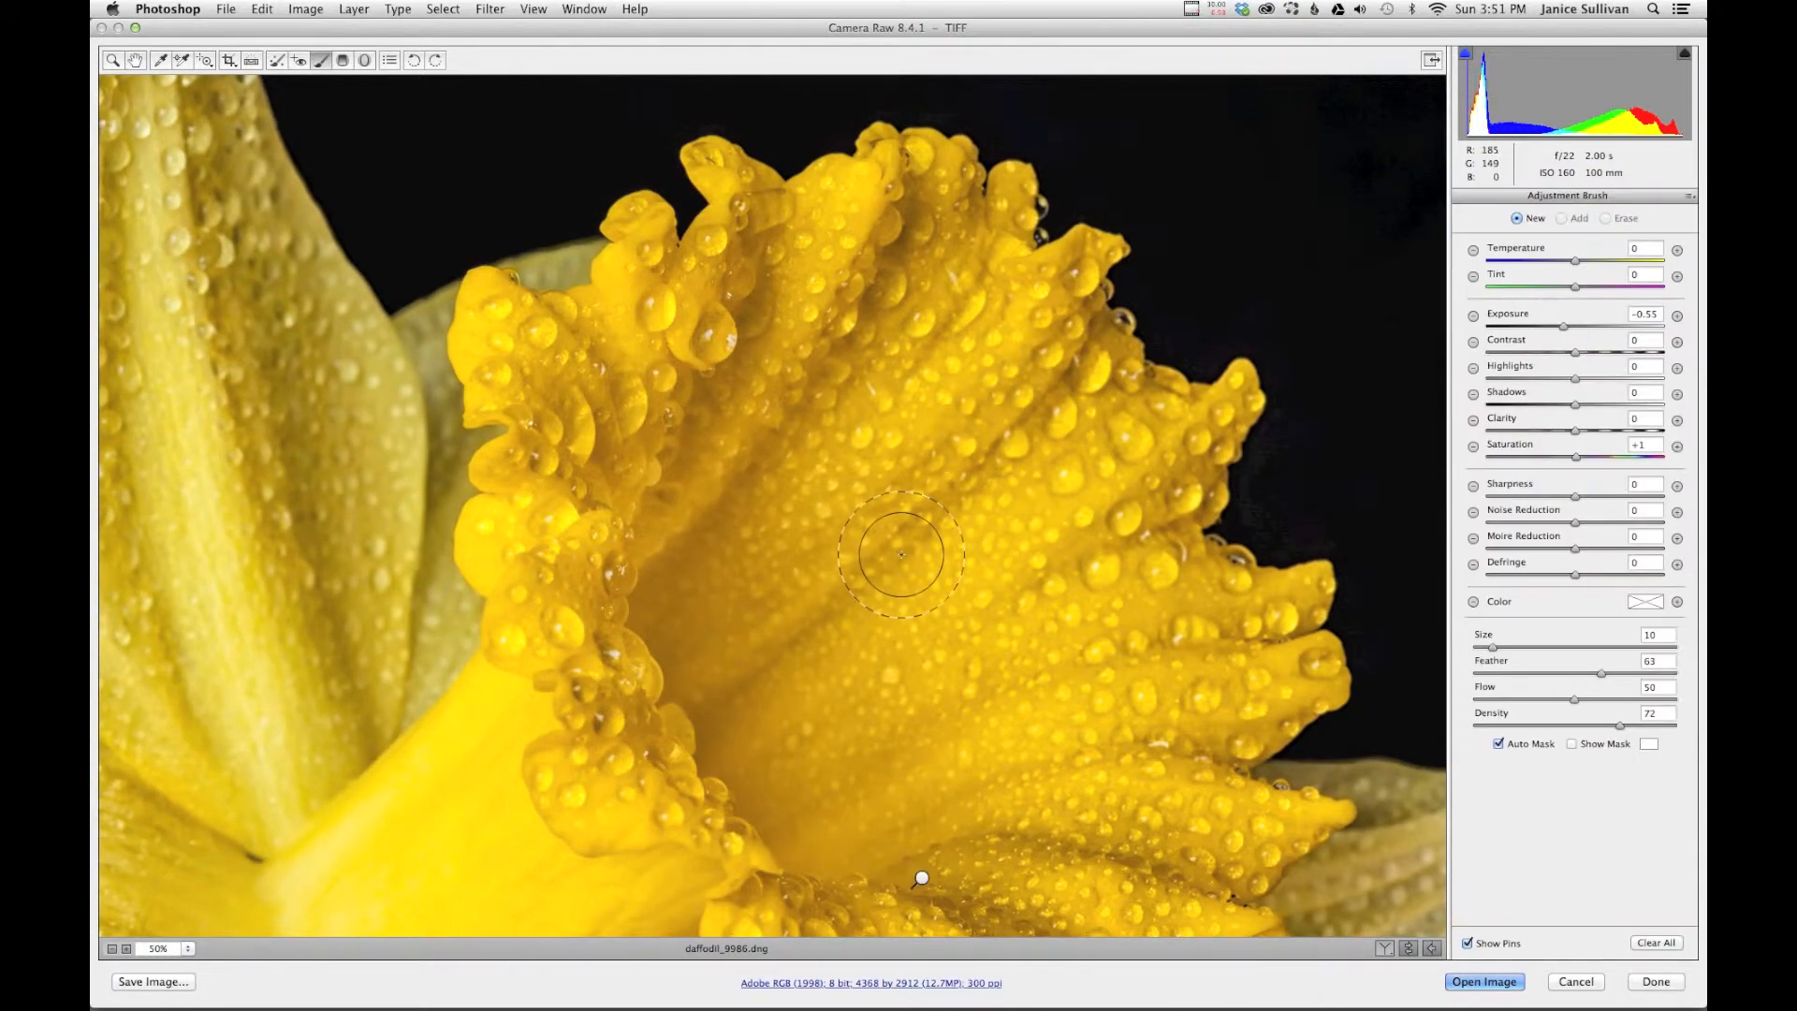
mouse_move(1048, 409)
mouse_down()
mouse_move(907, 521)
mouse_move(847, 365)
mouse_move(787, 415)
mouse_move(959, 475)
mouse_up()
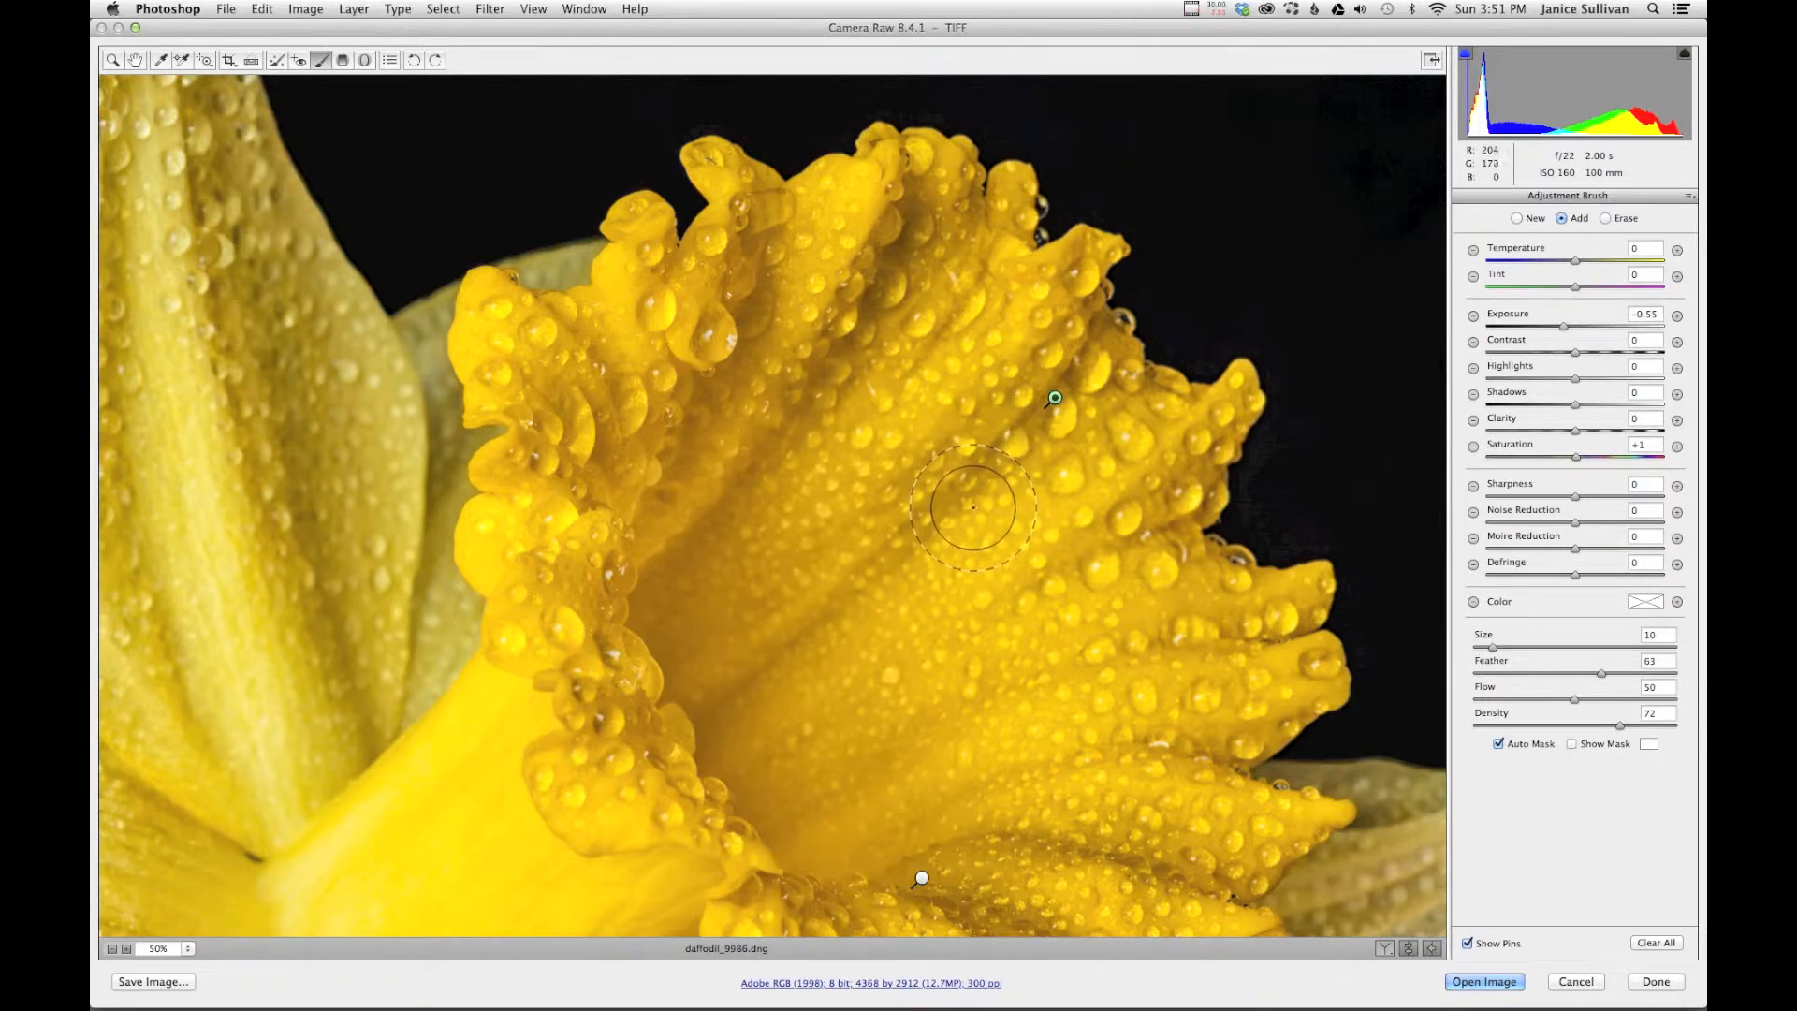
Switch between the Hand tool and Adjustment Brush, and reposition the daffodil with the temporary Hand tool while the brush stays active.
key(h)
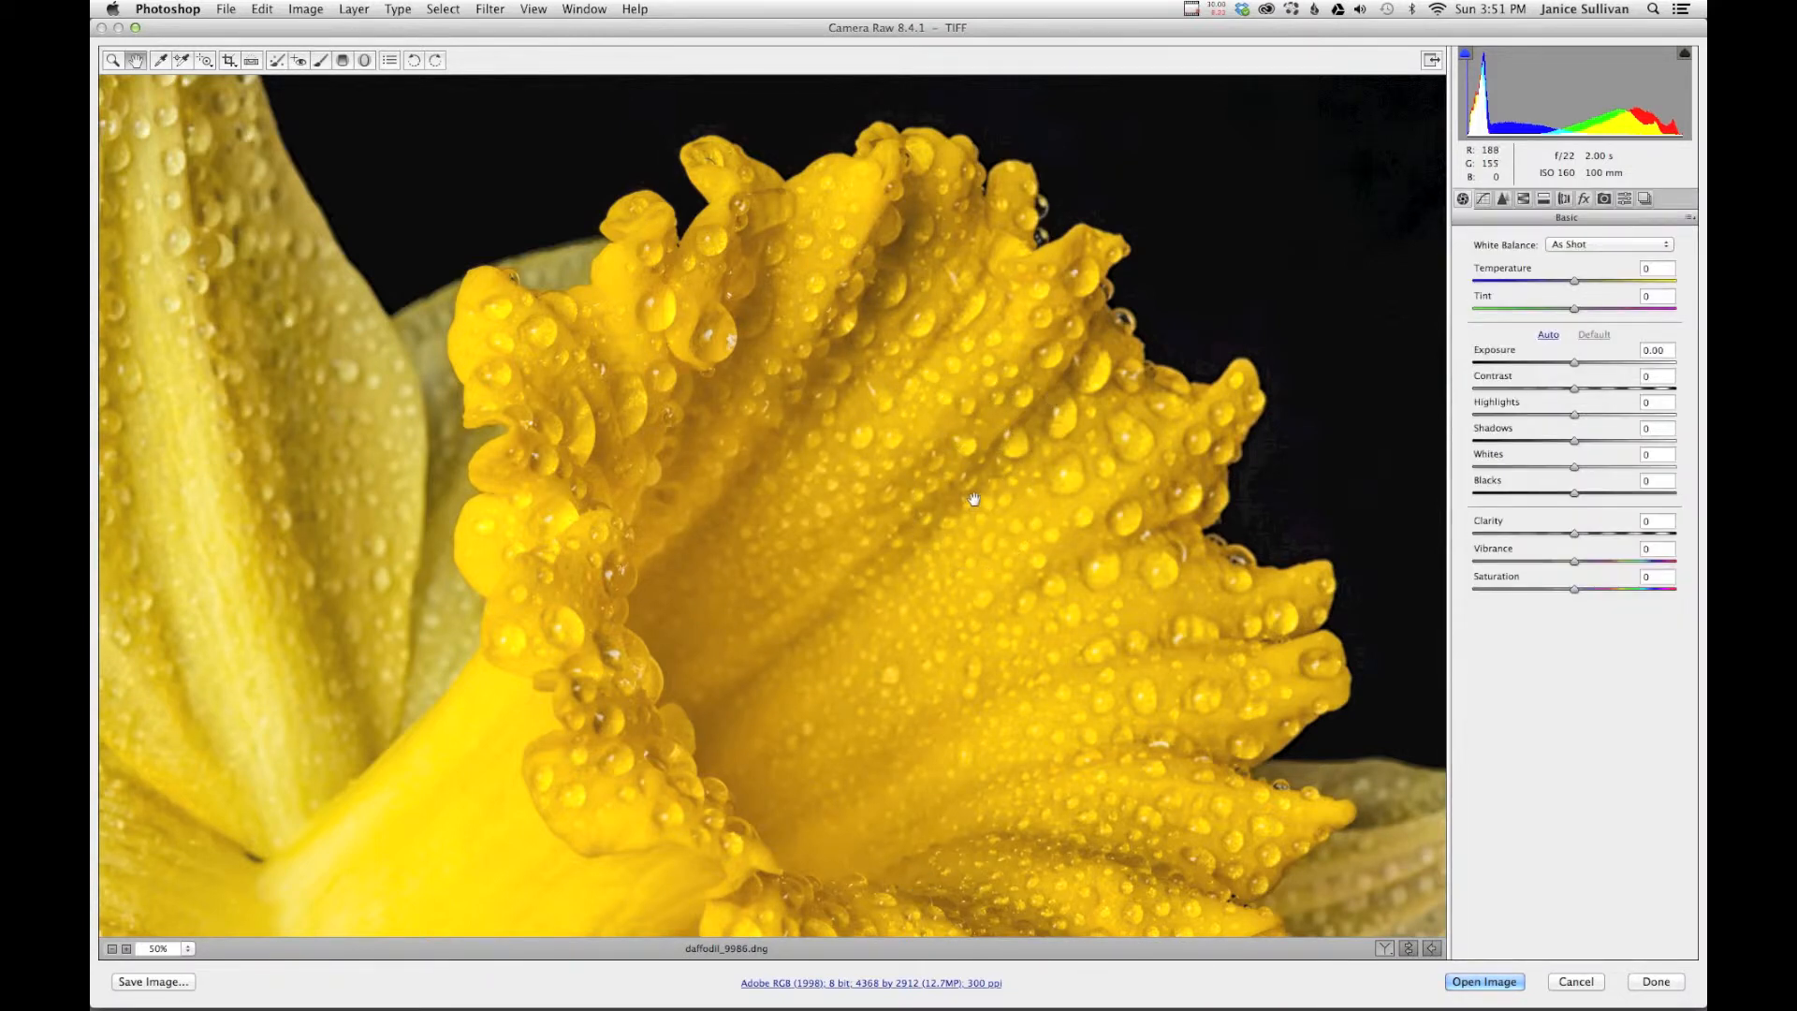
key(k)
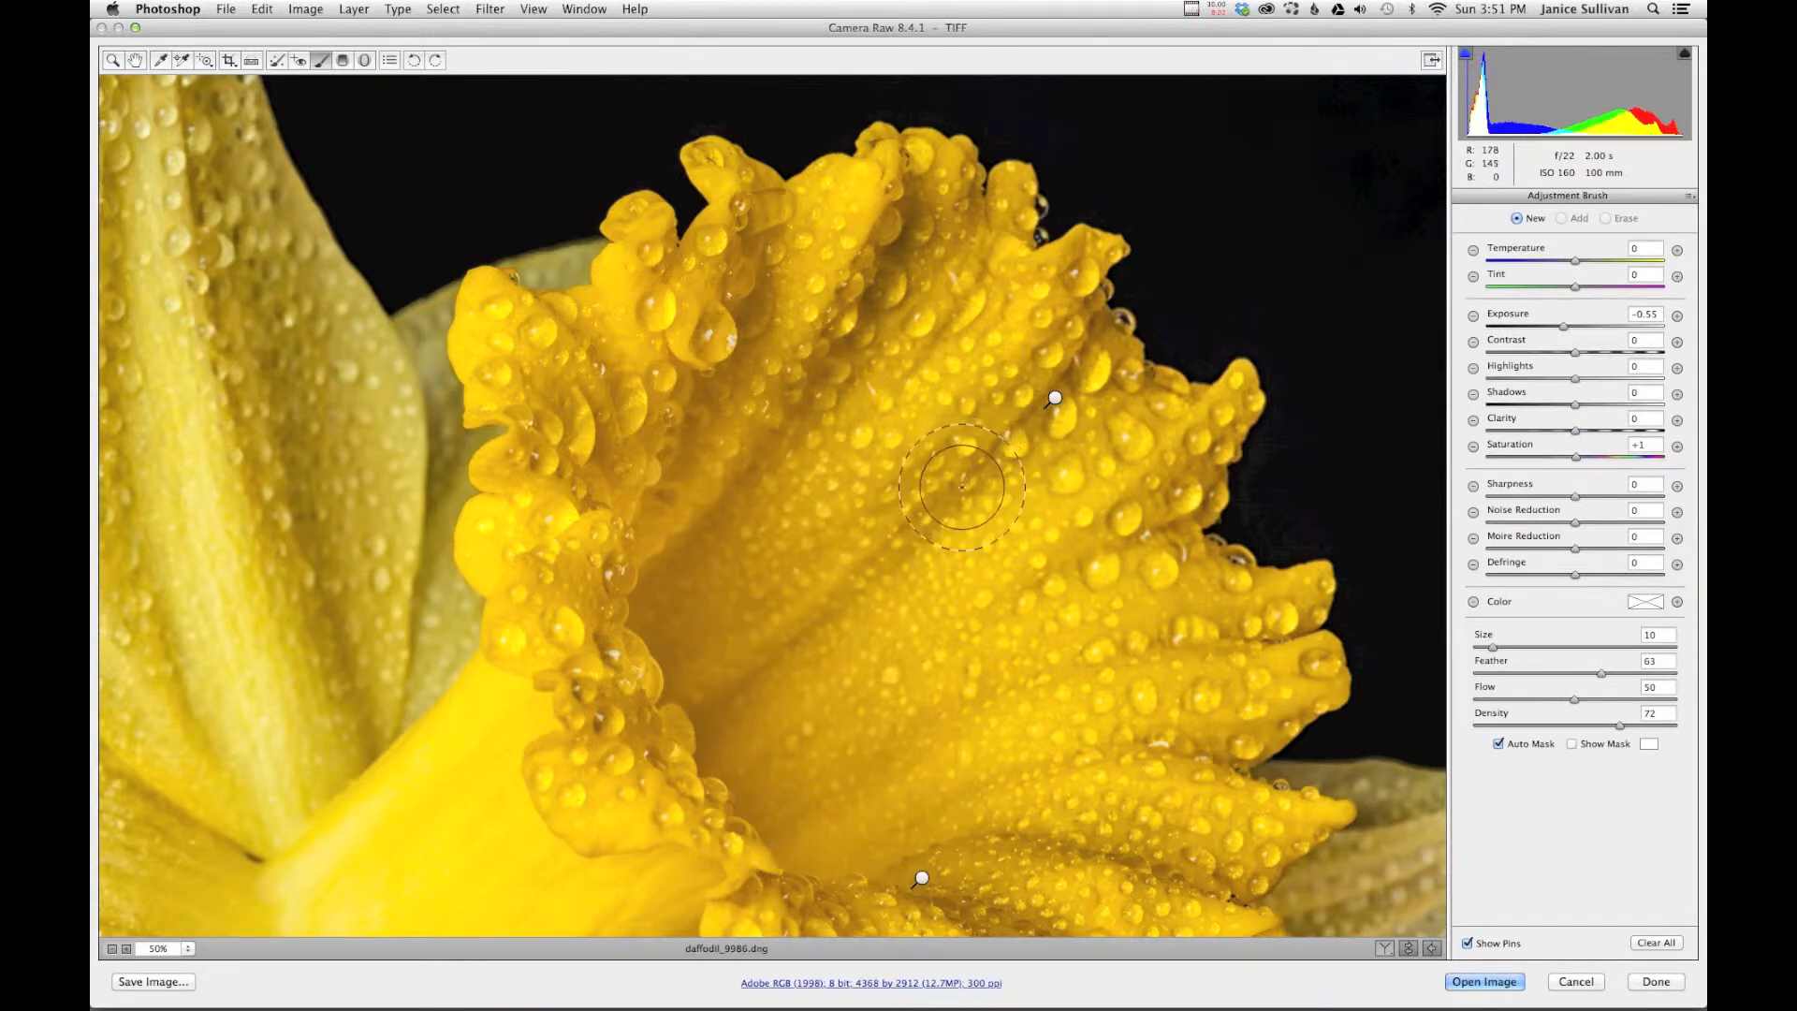
key(space)
key(space)
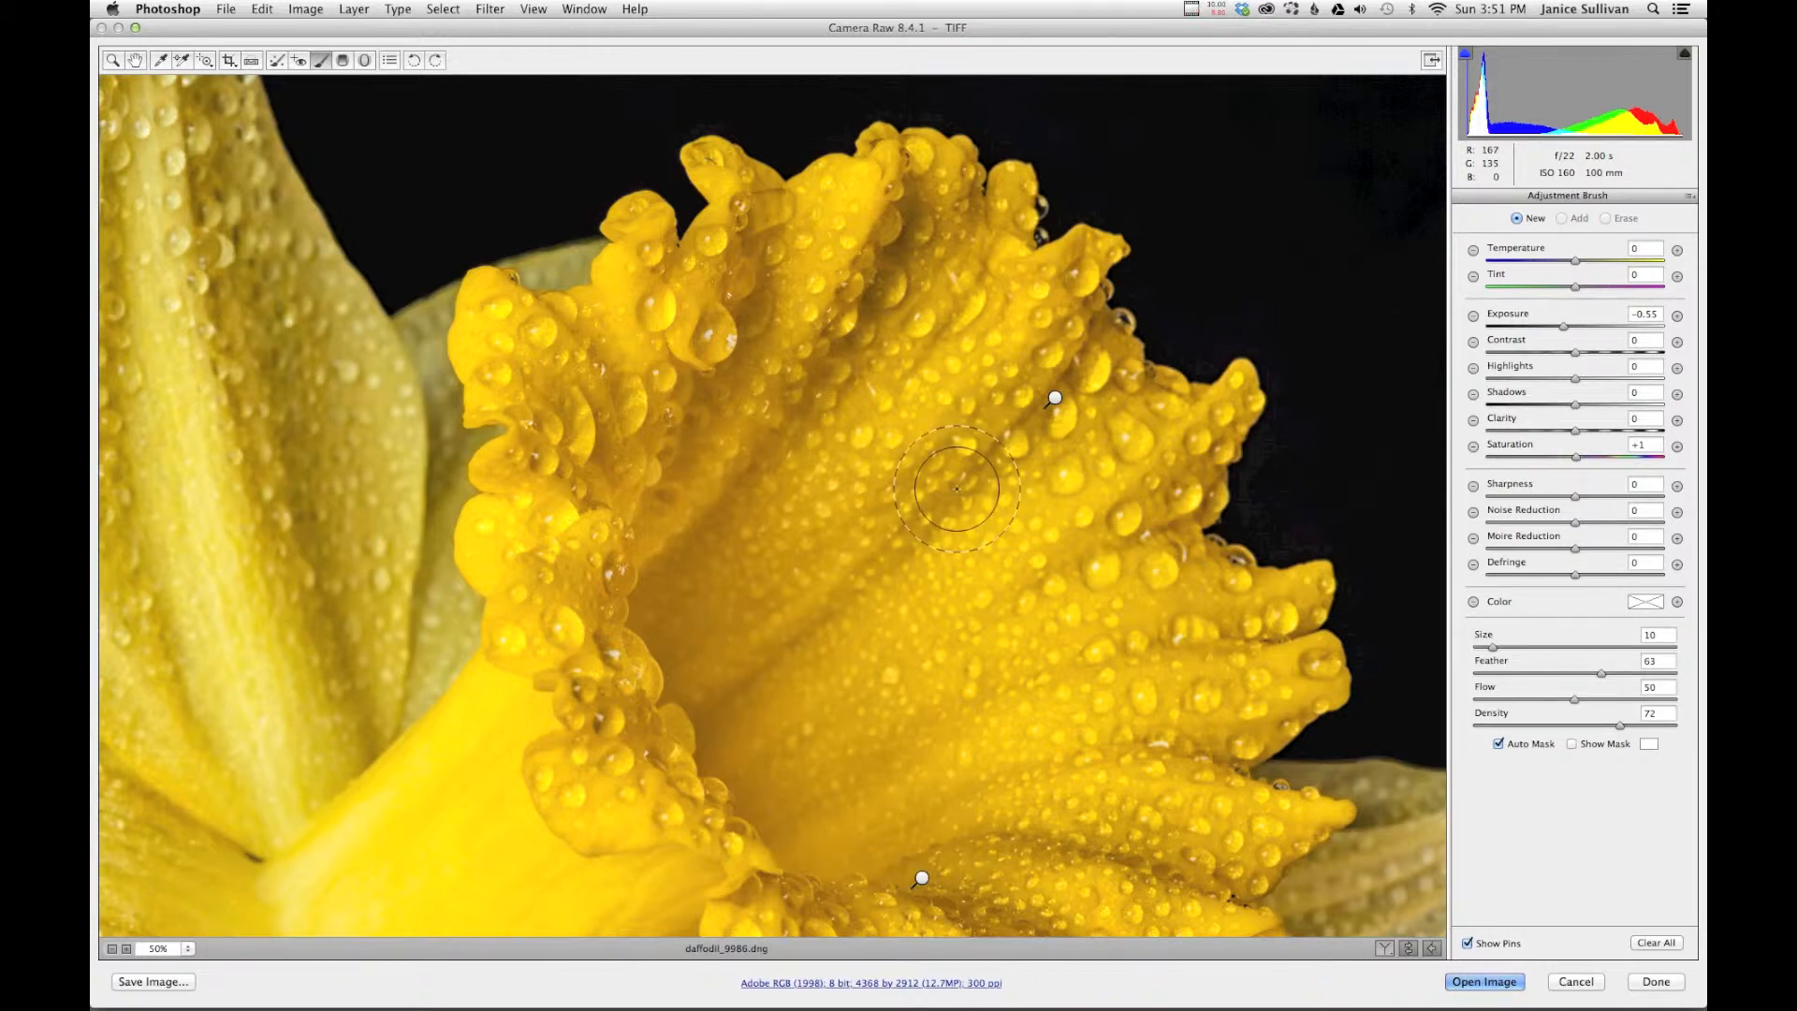
drag(958, 513, 933, 408)
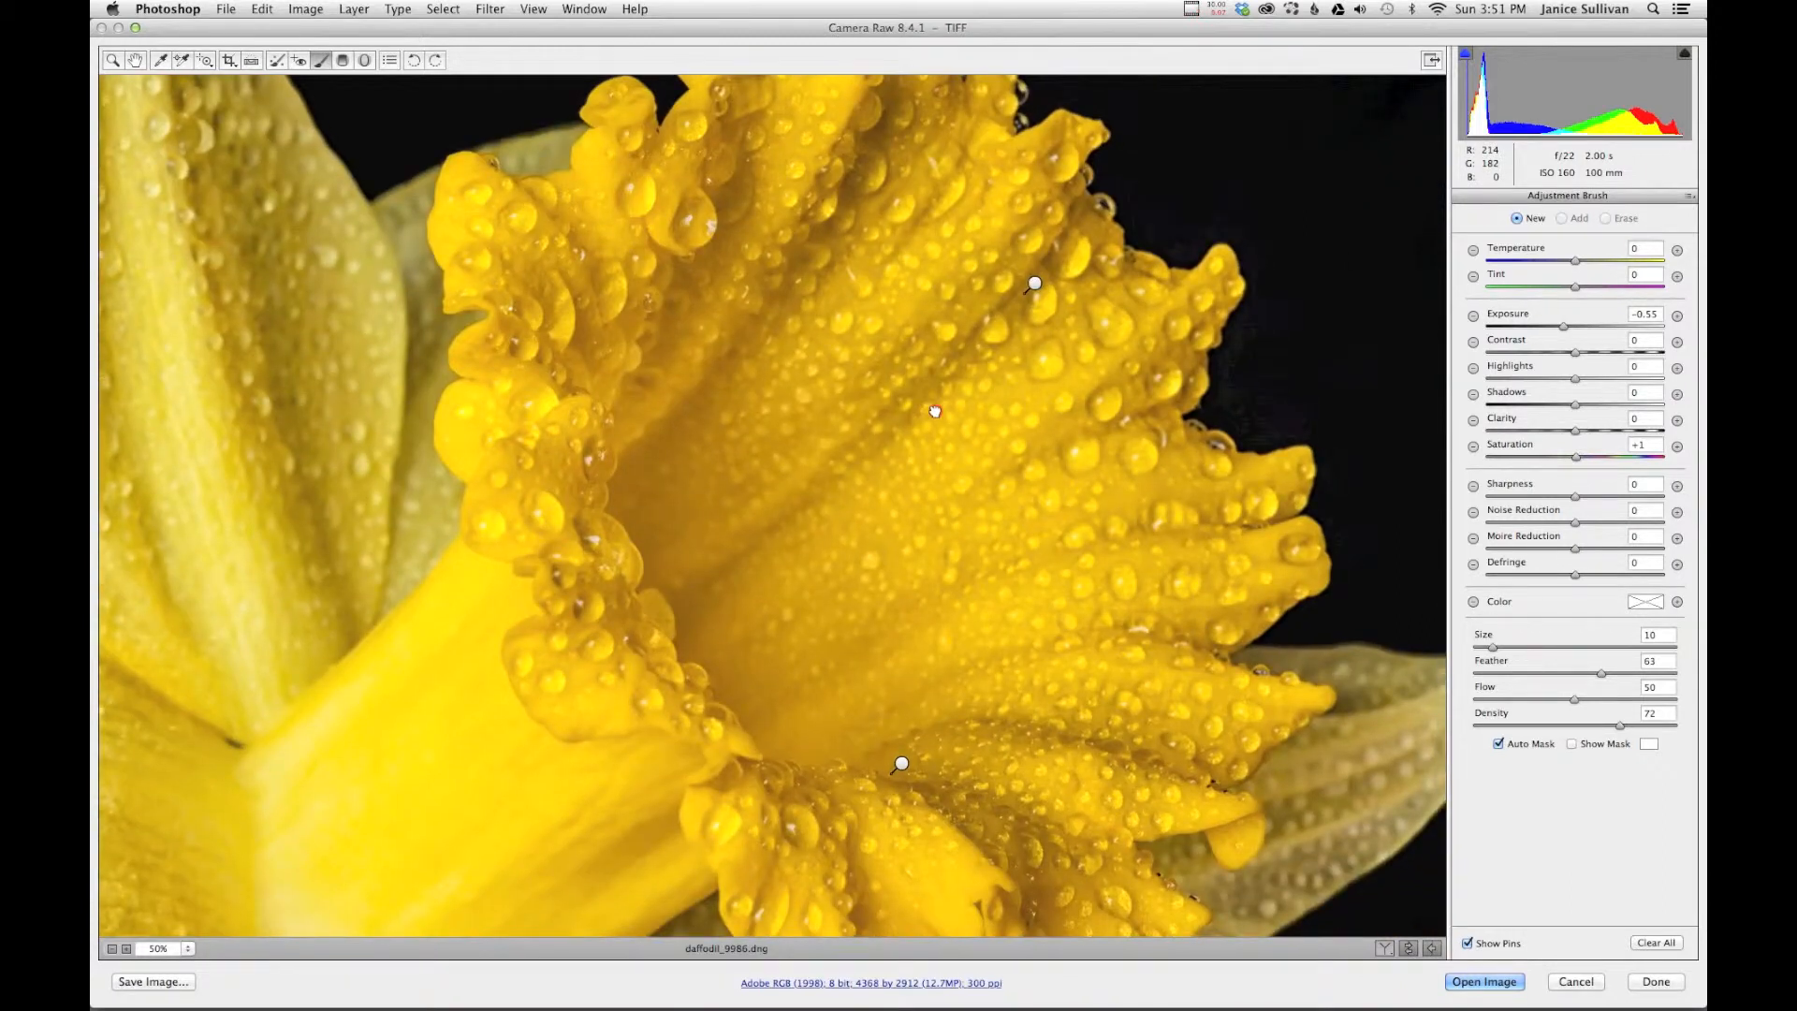
mouse_move(646, 489)
mouse_down()
mouse_move(635, 436)
mouse_move(975, 590)
mouse_move(1096, 390)
mouse_move(968, 290)
mouse_move(803, 308)
mouse_up()
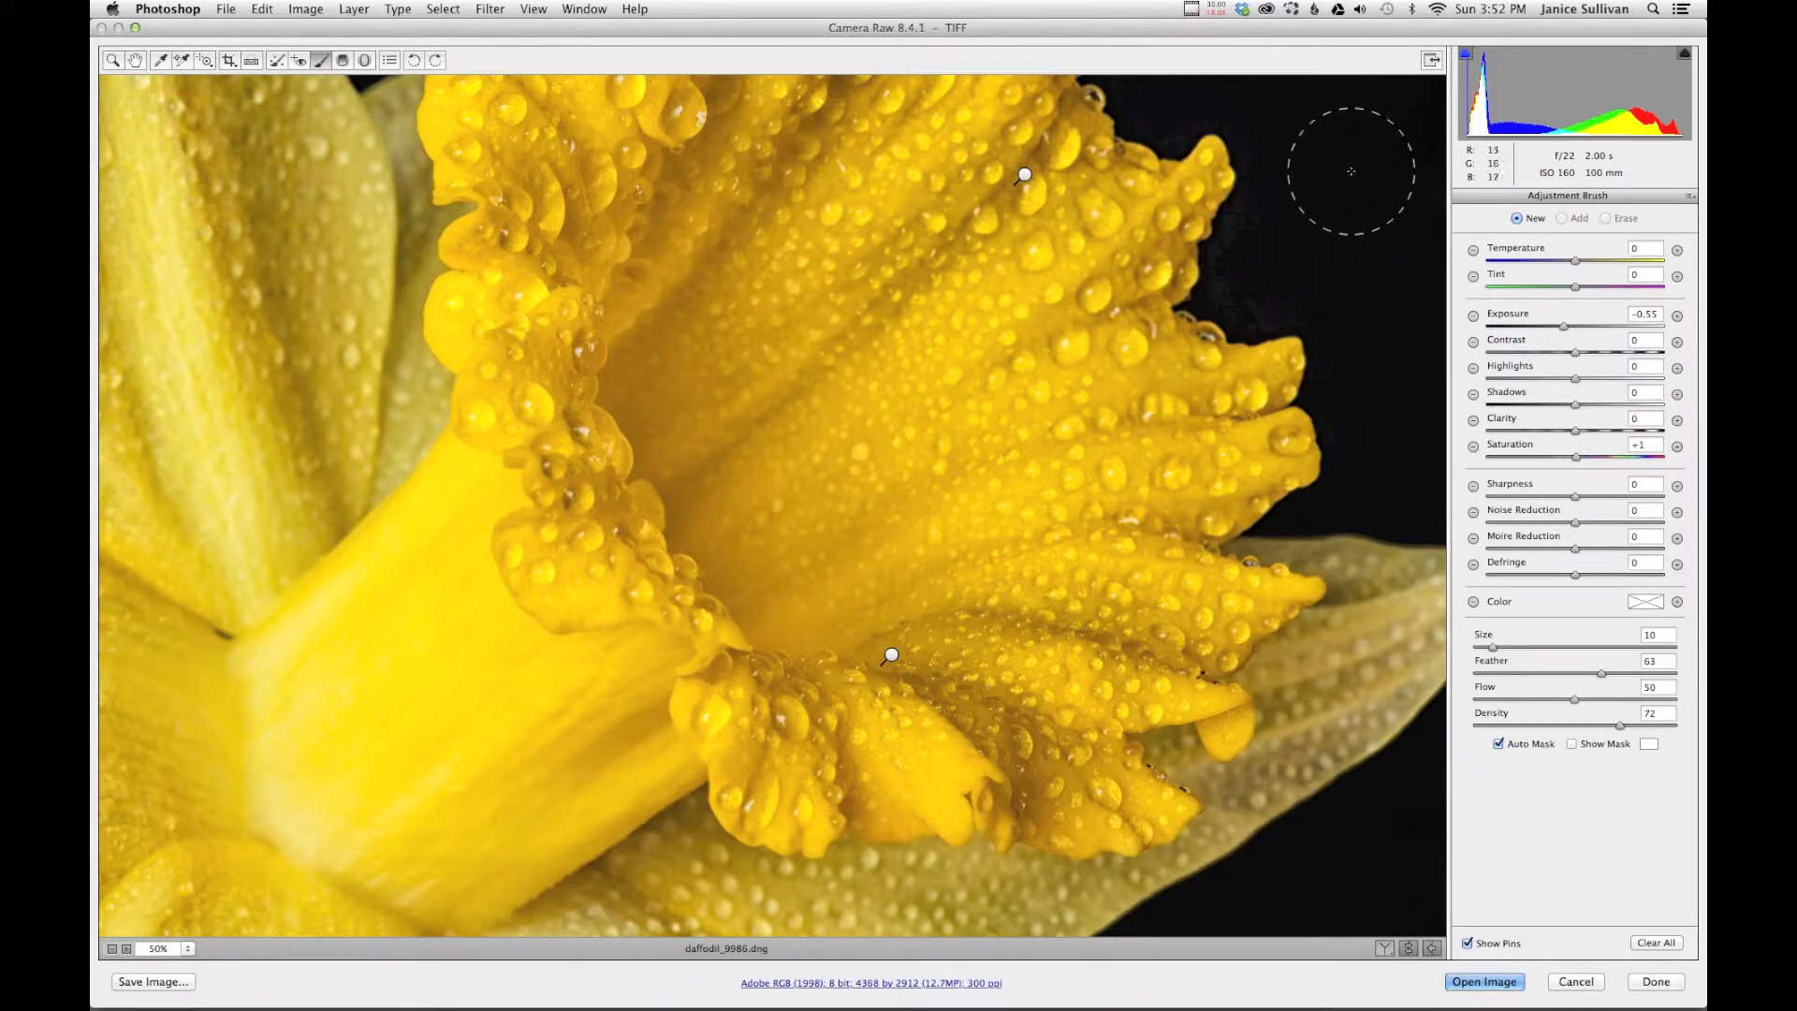
Switch to the Zoom tool, and toggle full-screen mode for the Camera Raw window on and off again.
key(z)
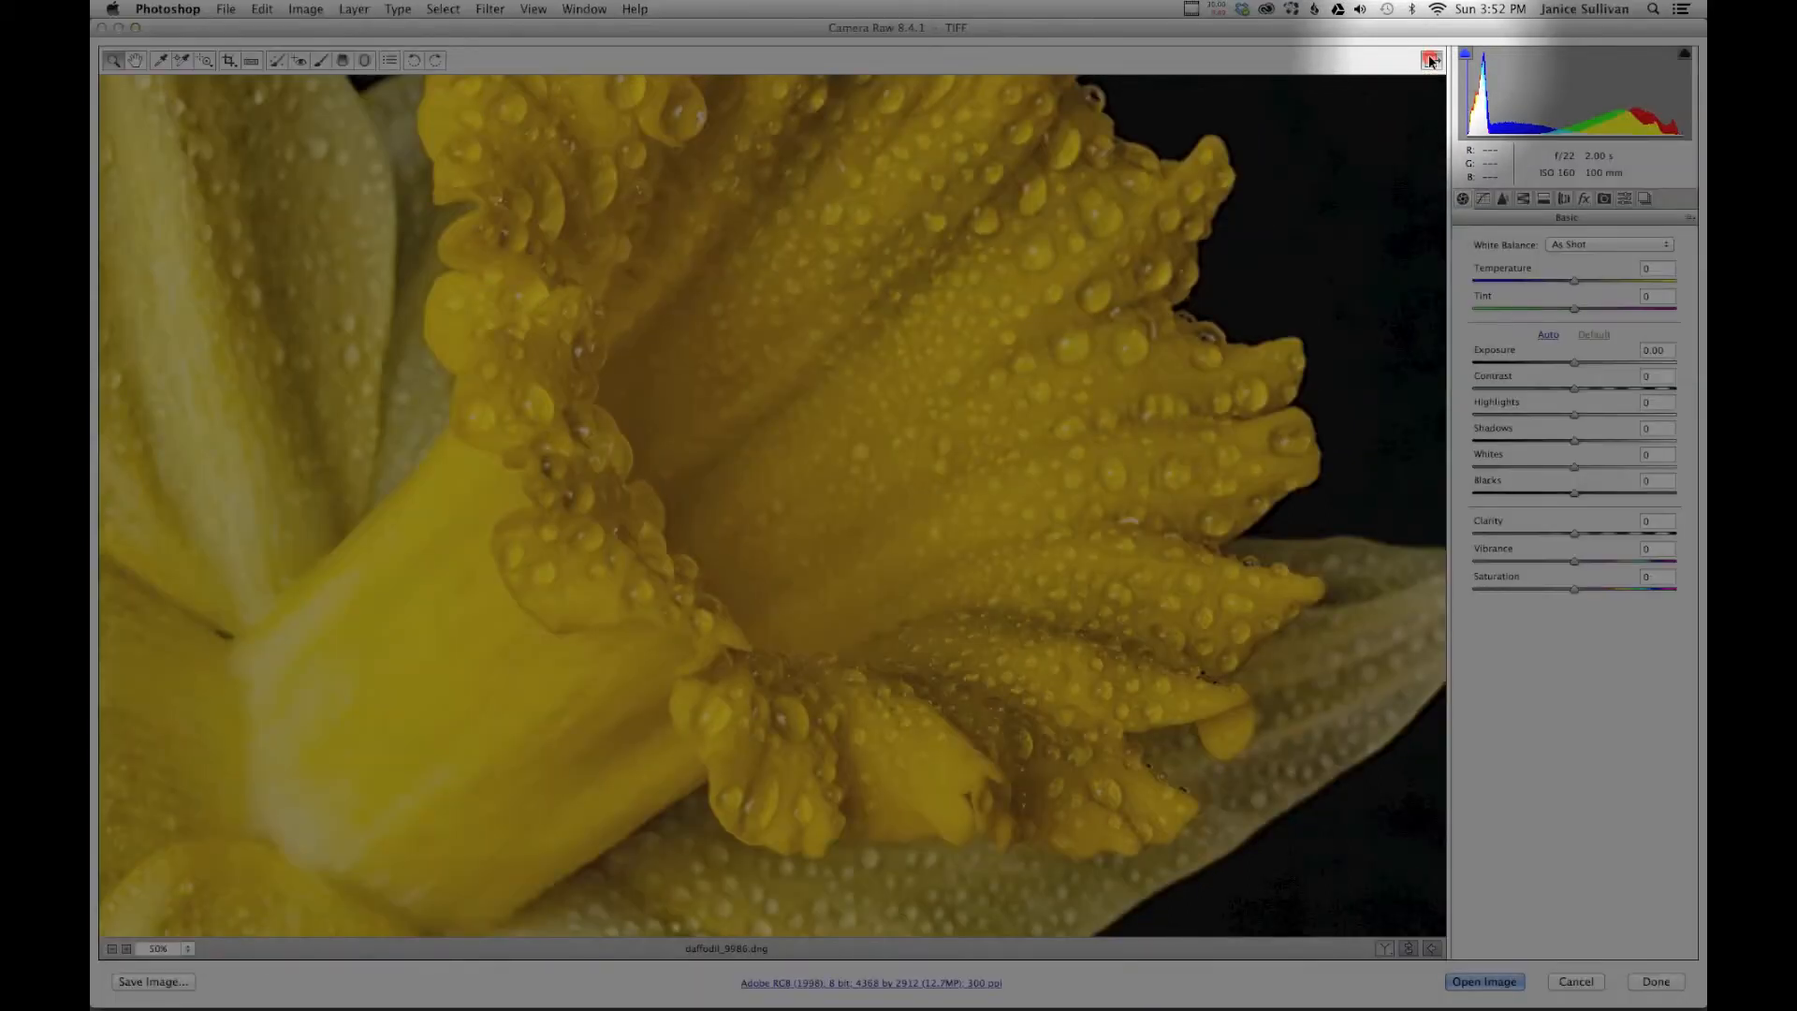
click(1431, 60)
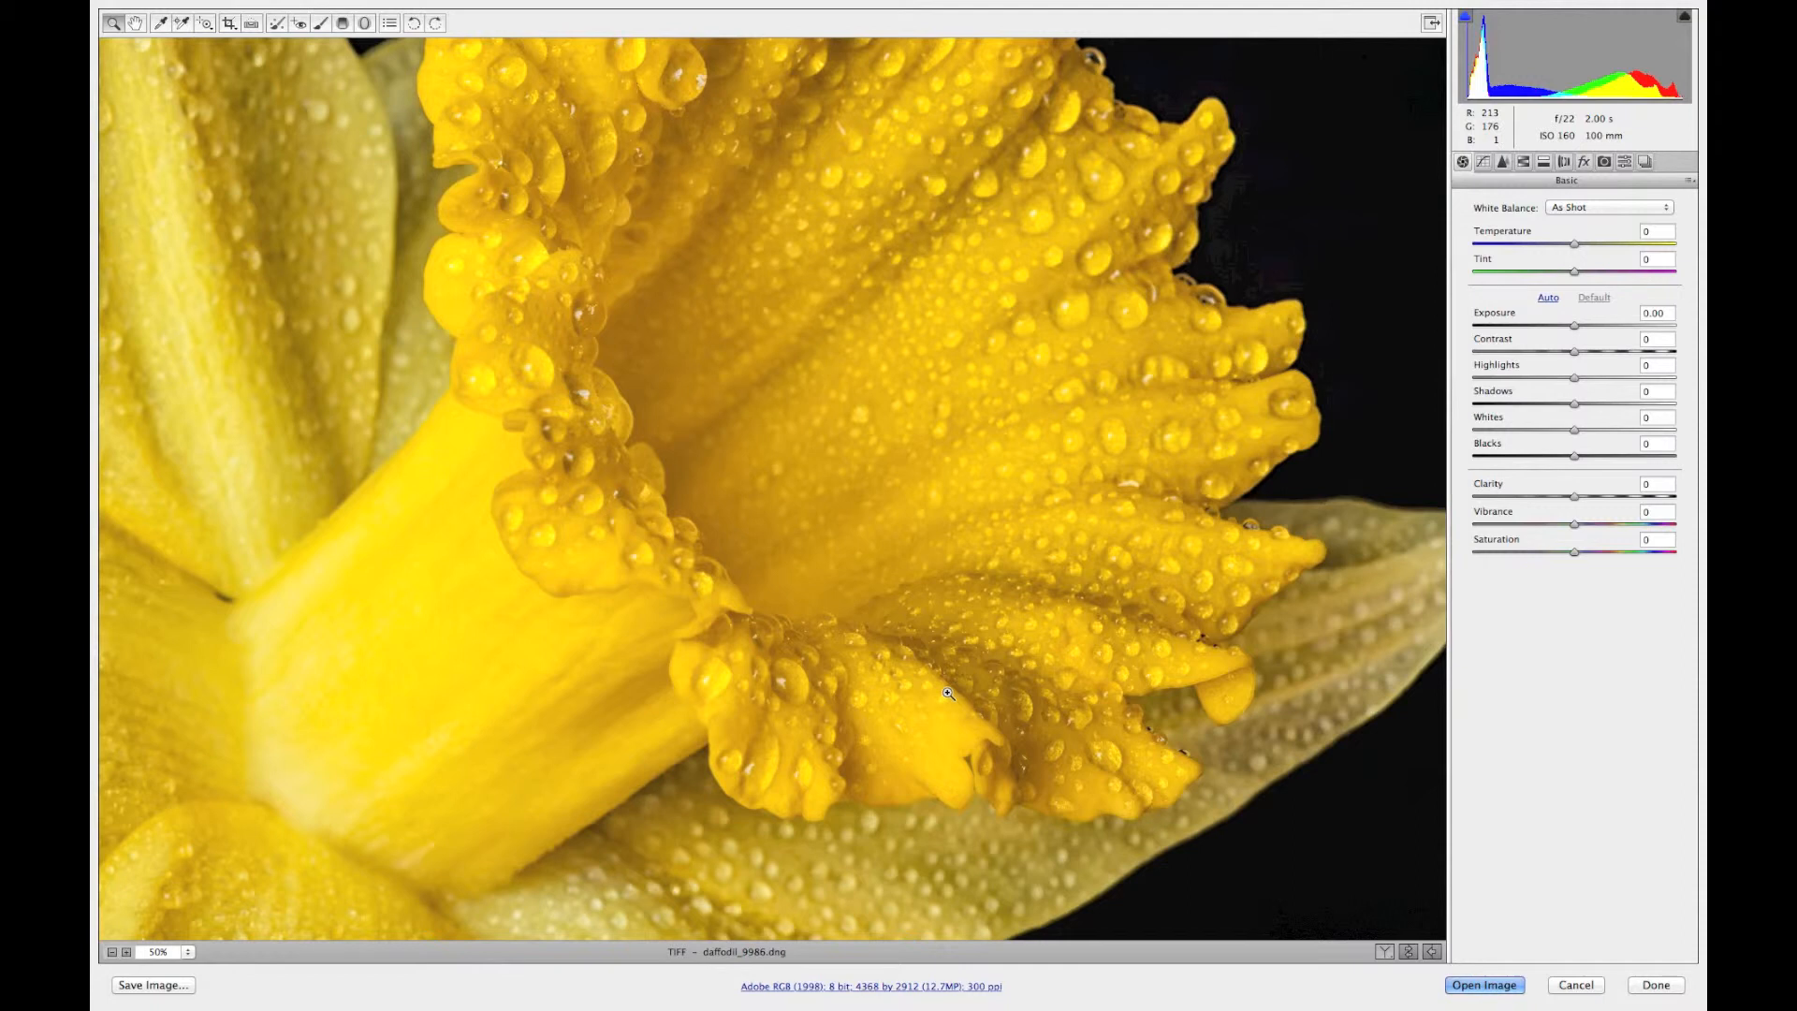
click(1431, 24)
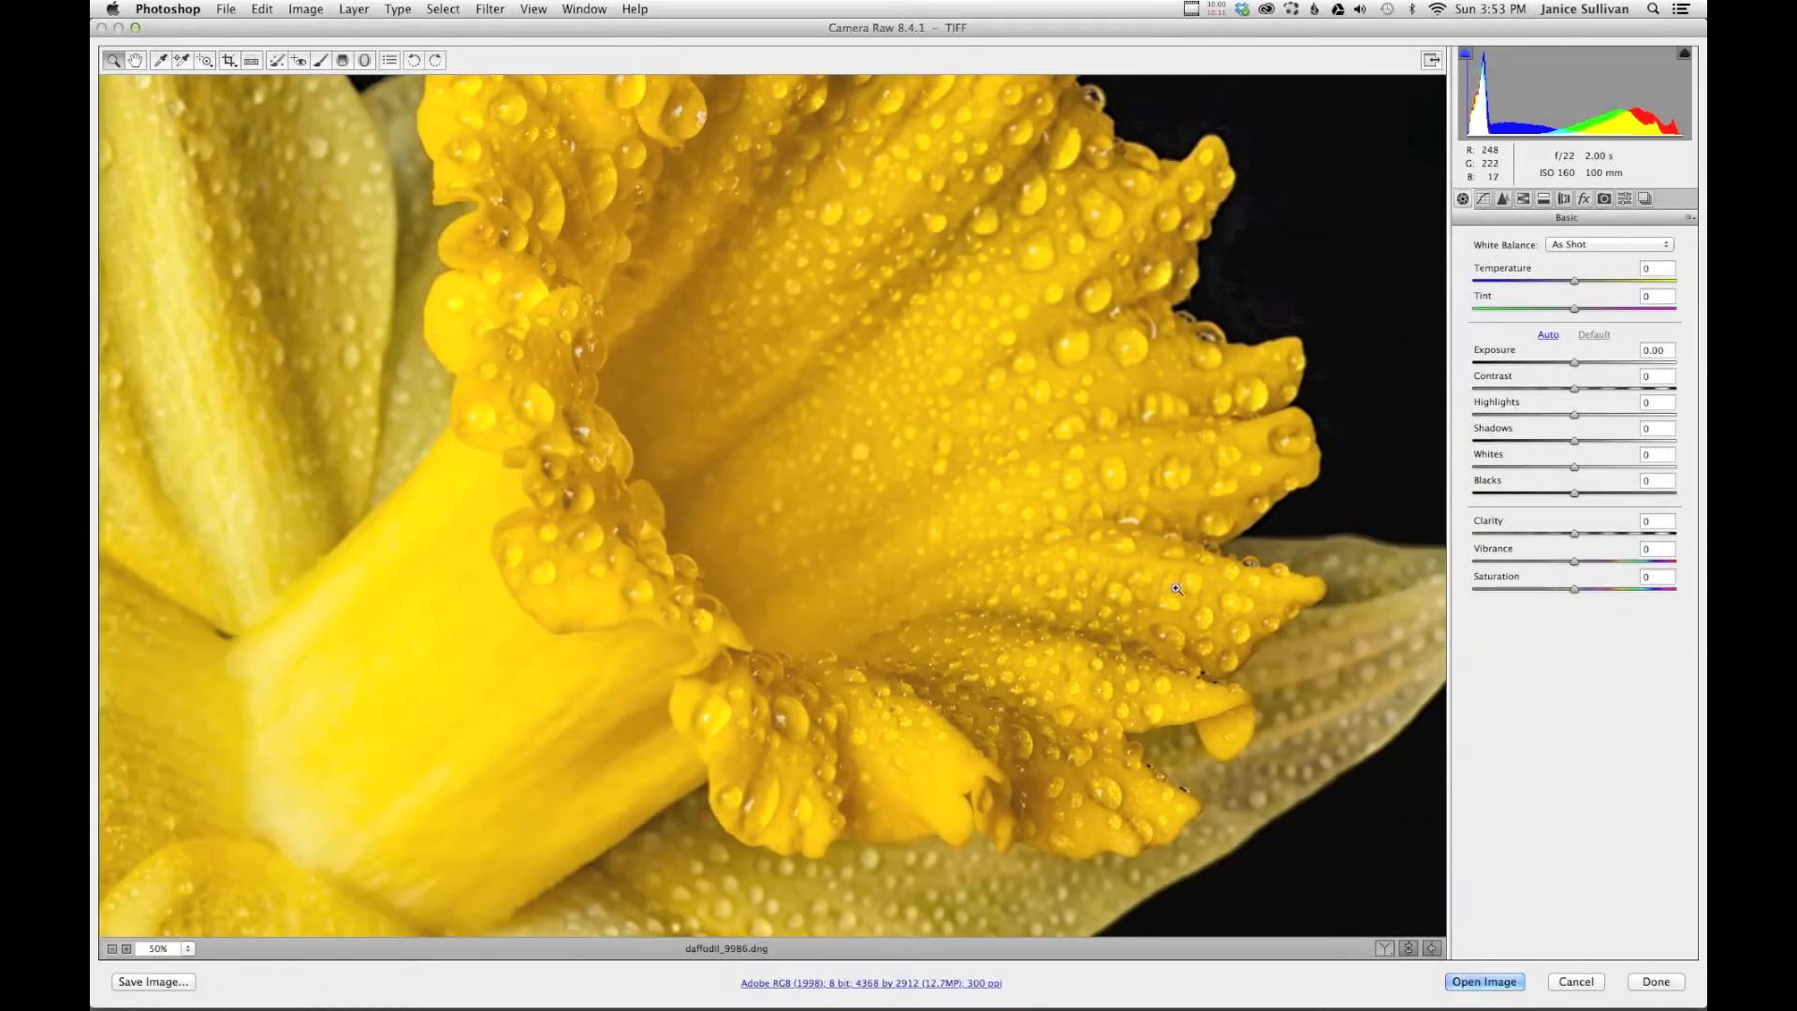
Fit the whole daffodil in view and set the HSL saturation to -54 for Reds, -53 for Oranges and -40 for Yellows.
right_click(1176, 588)
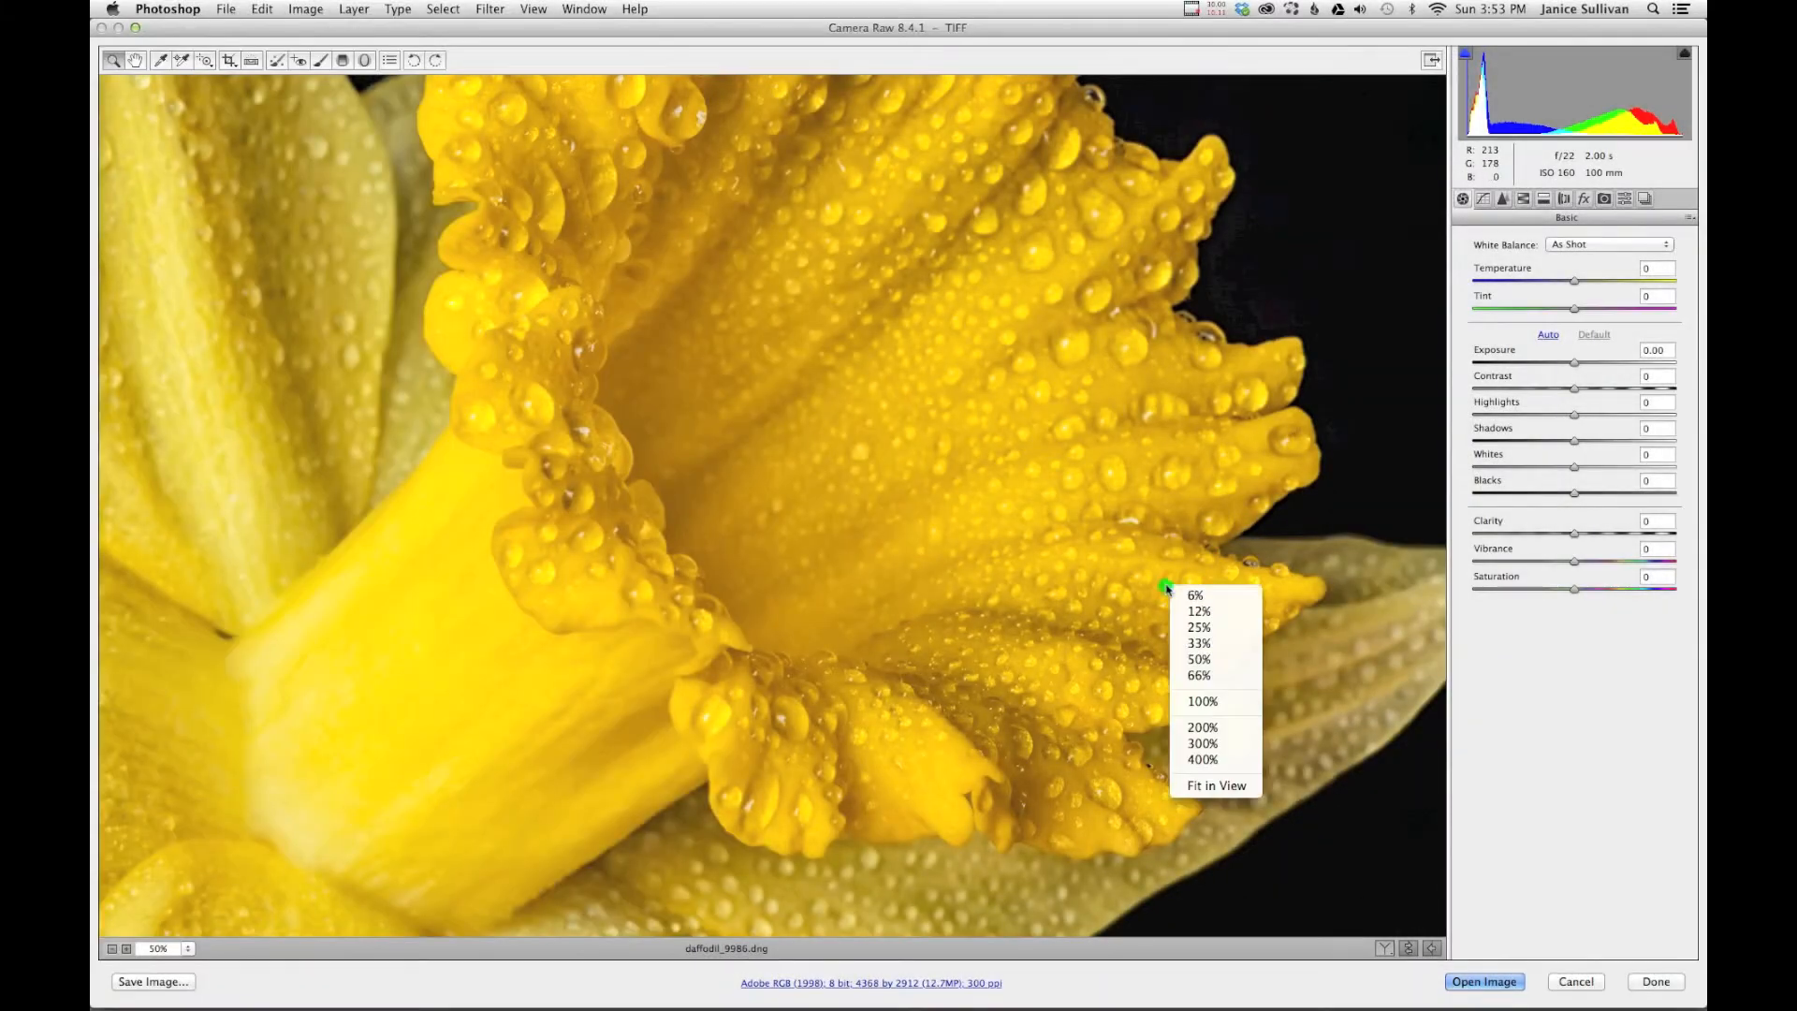
click(1208, 786)
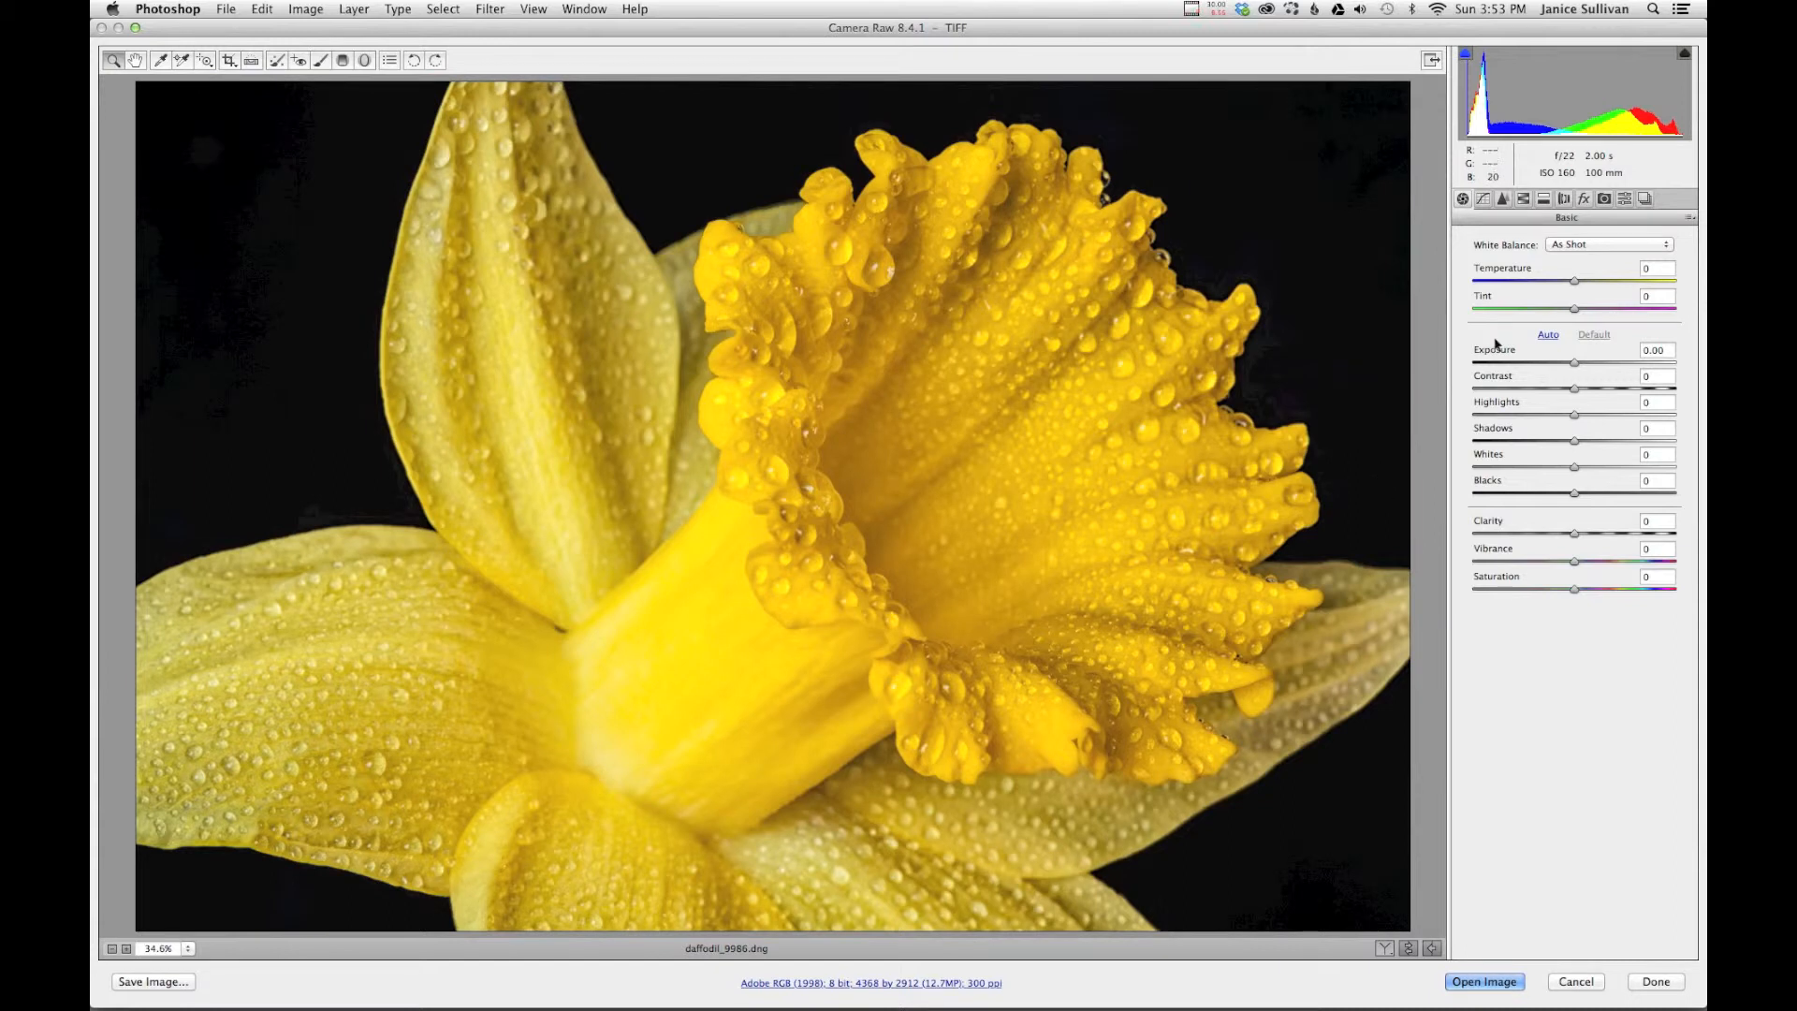
click(1524, 200)
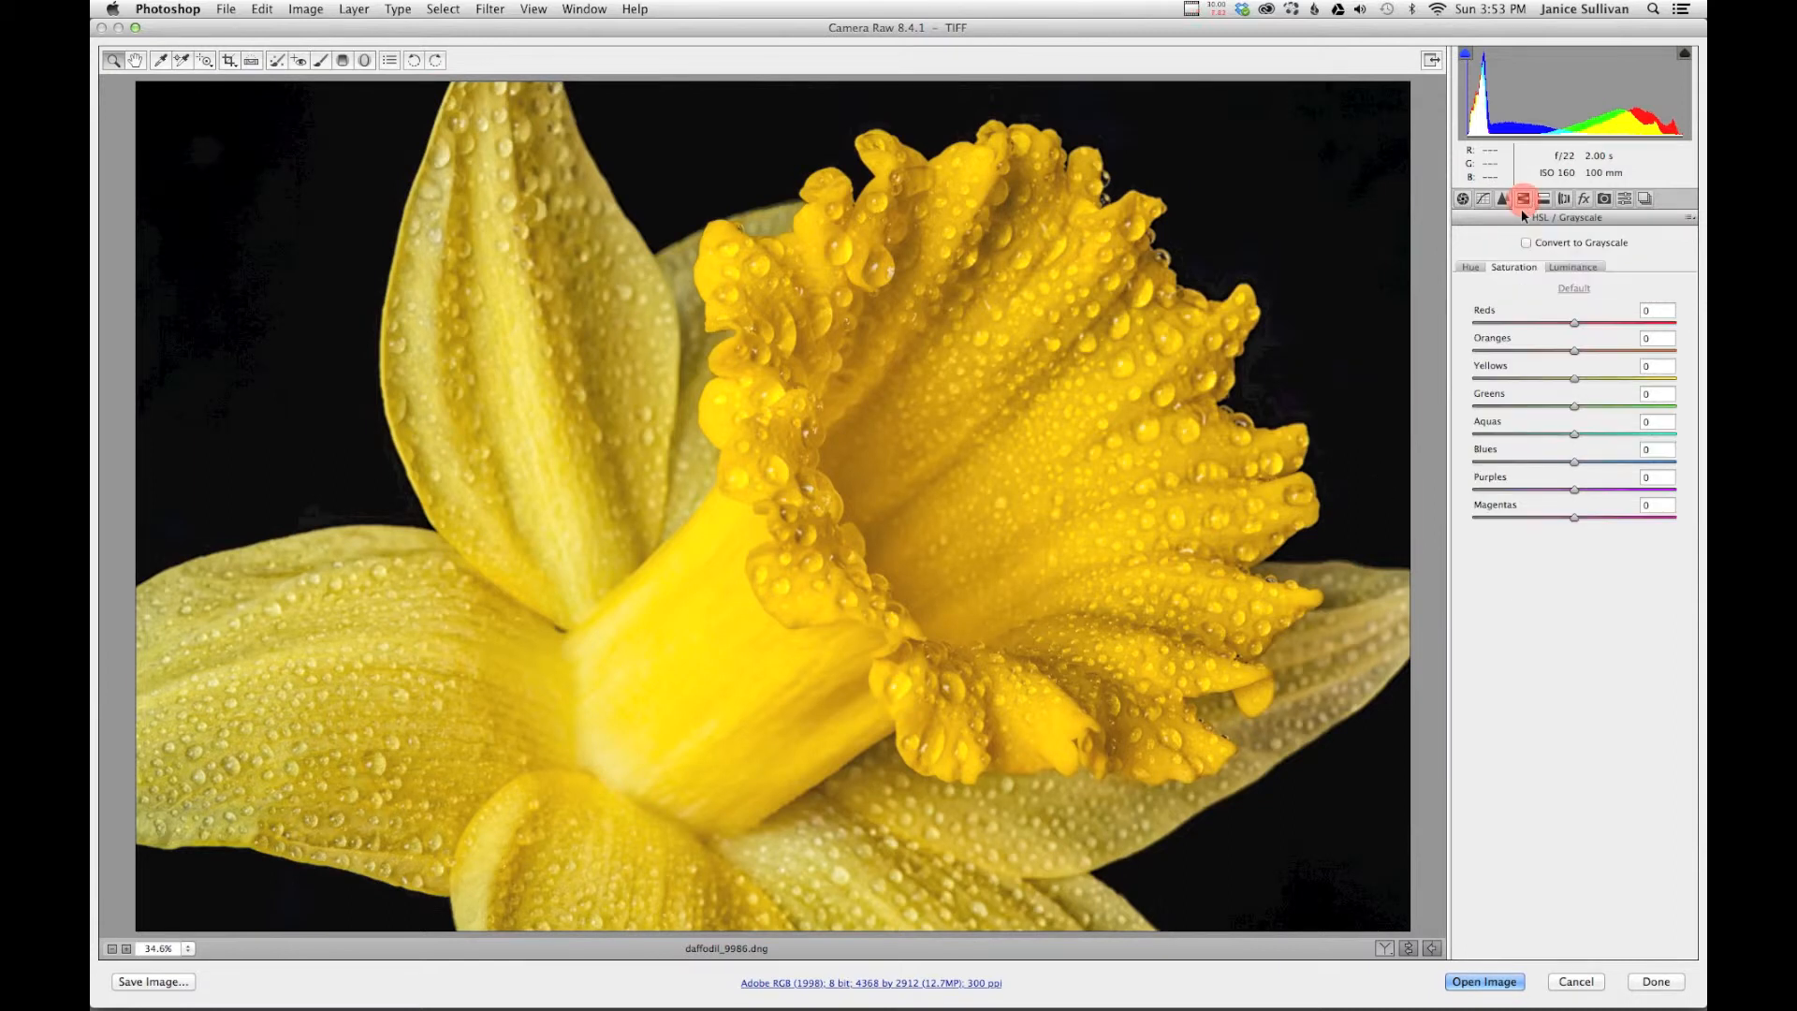
drag(1576, 324, 1521, 353)
drag(1575, 378, 1537, 378)
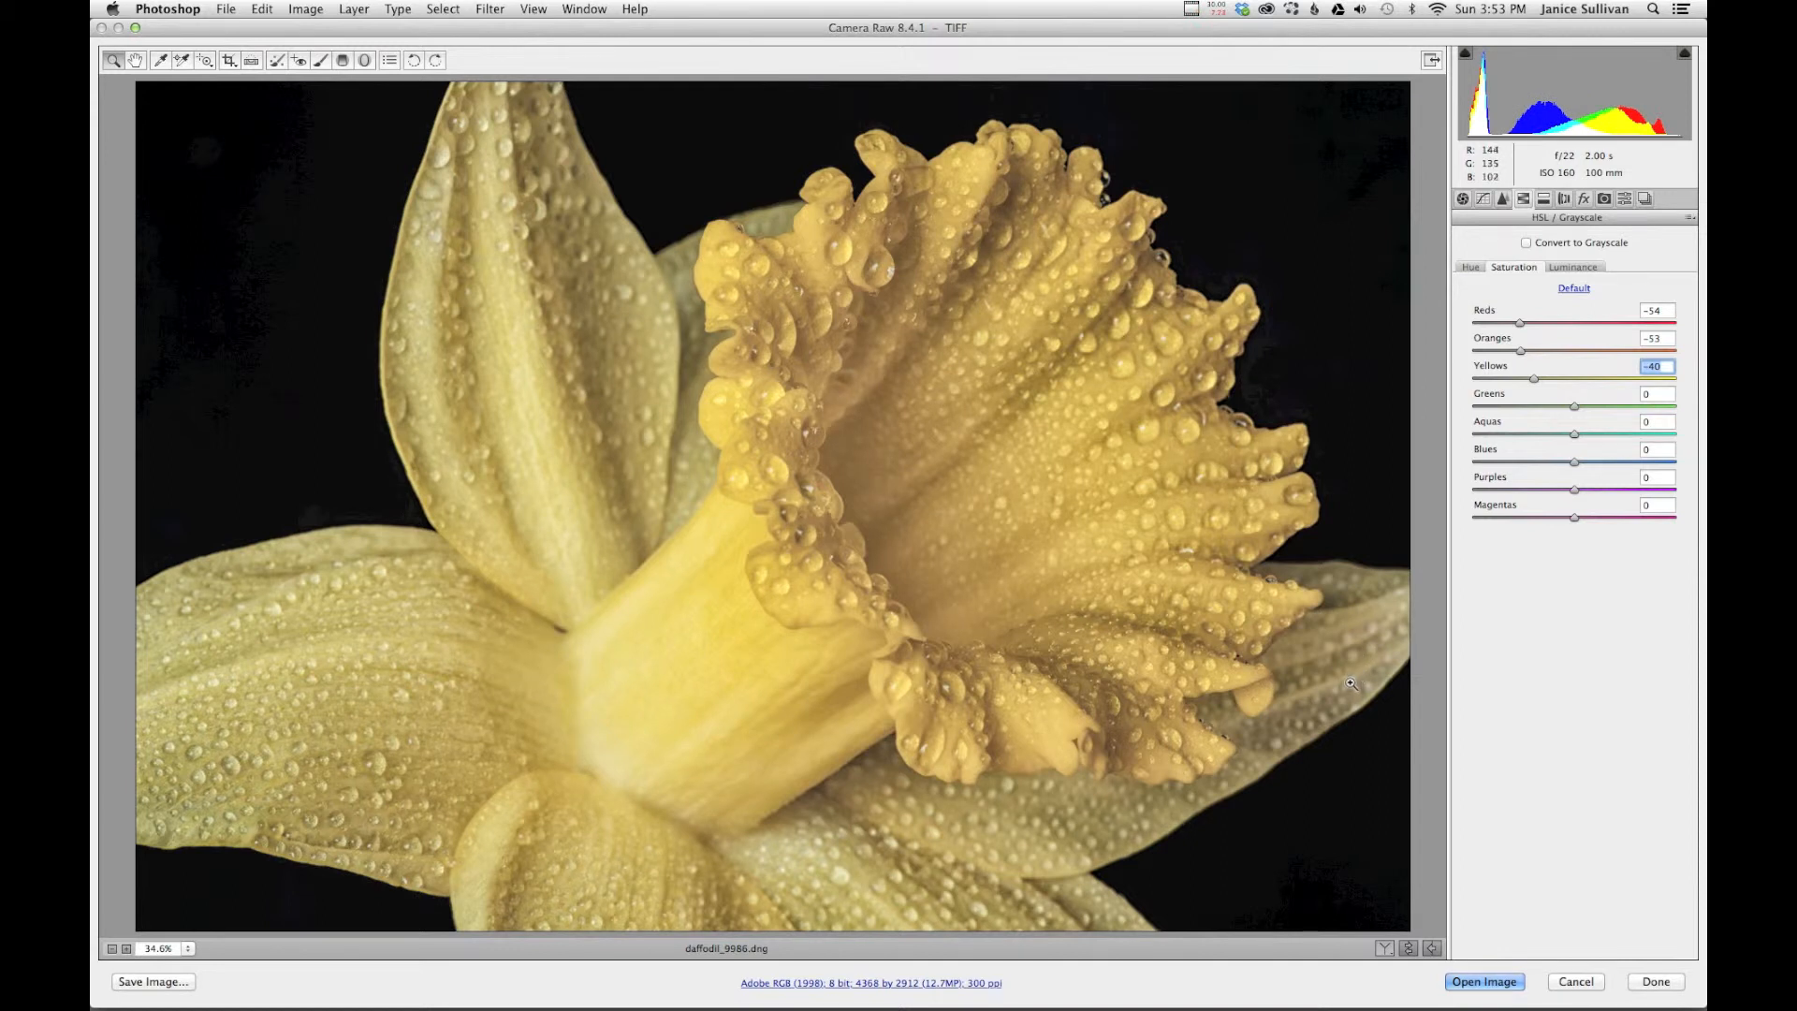
Compare the desaturated daffodil with the original by repeatedly swapping the Before and After settings, ending on the adjusted version.
key(p)
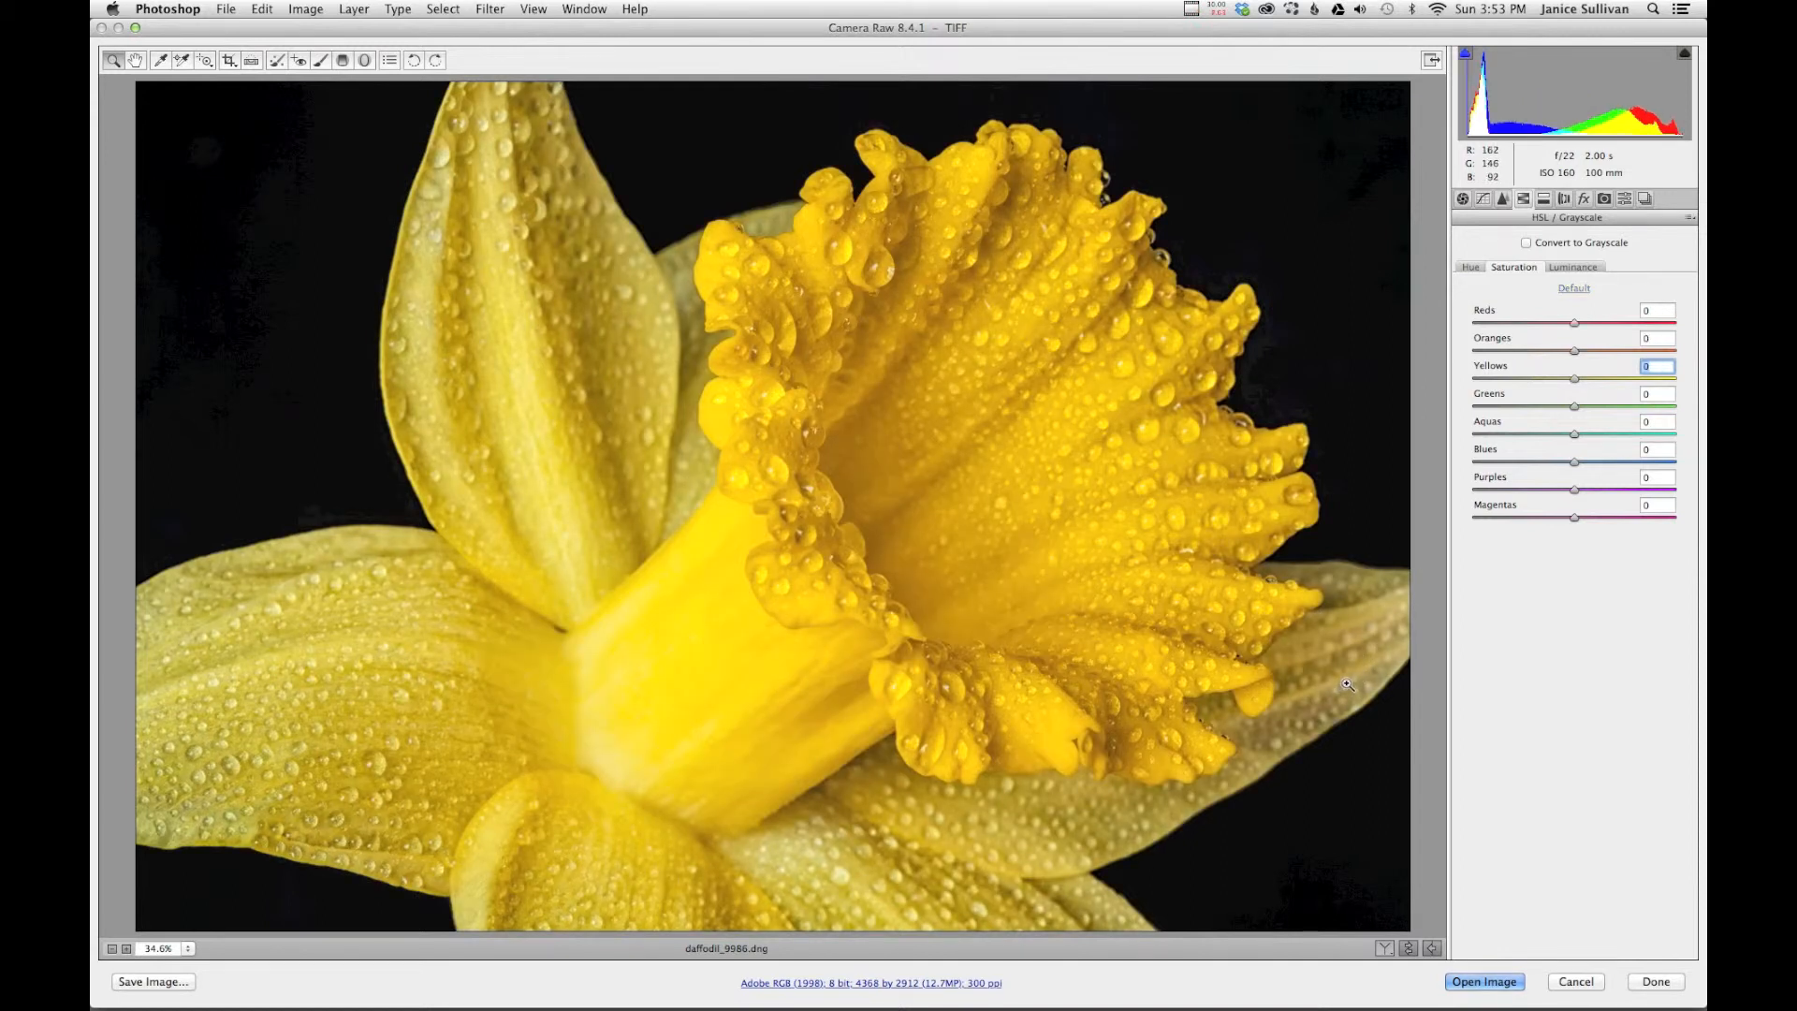
key(p)
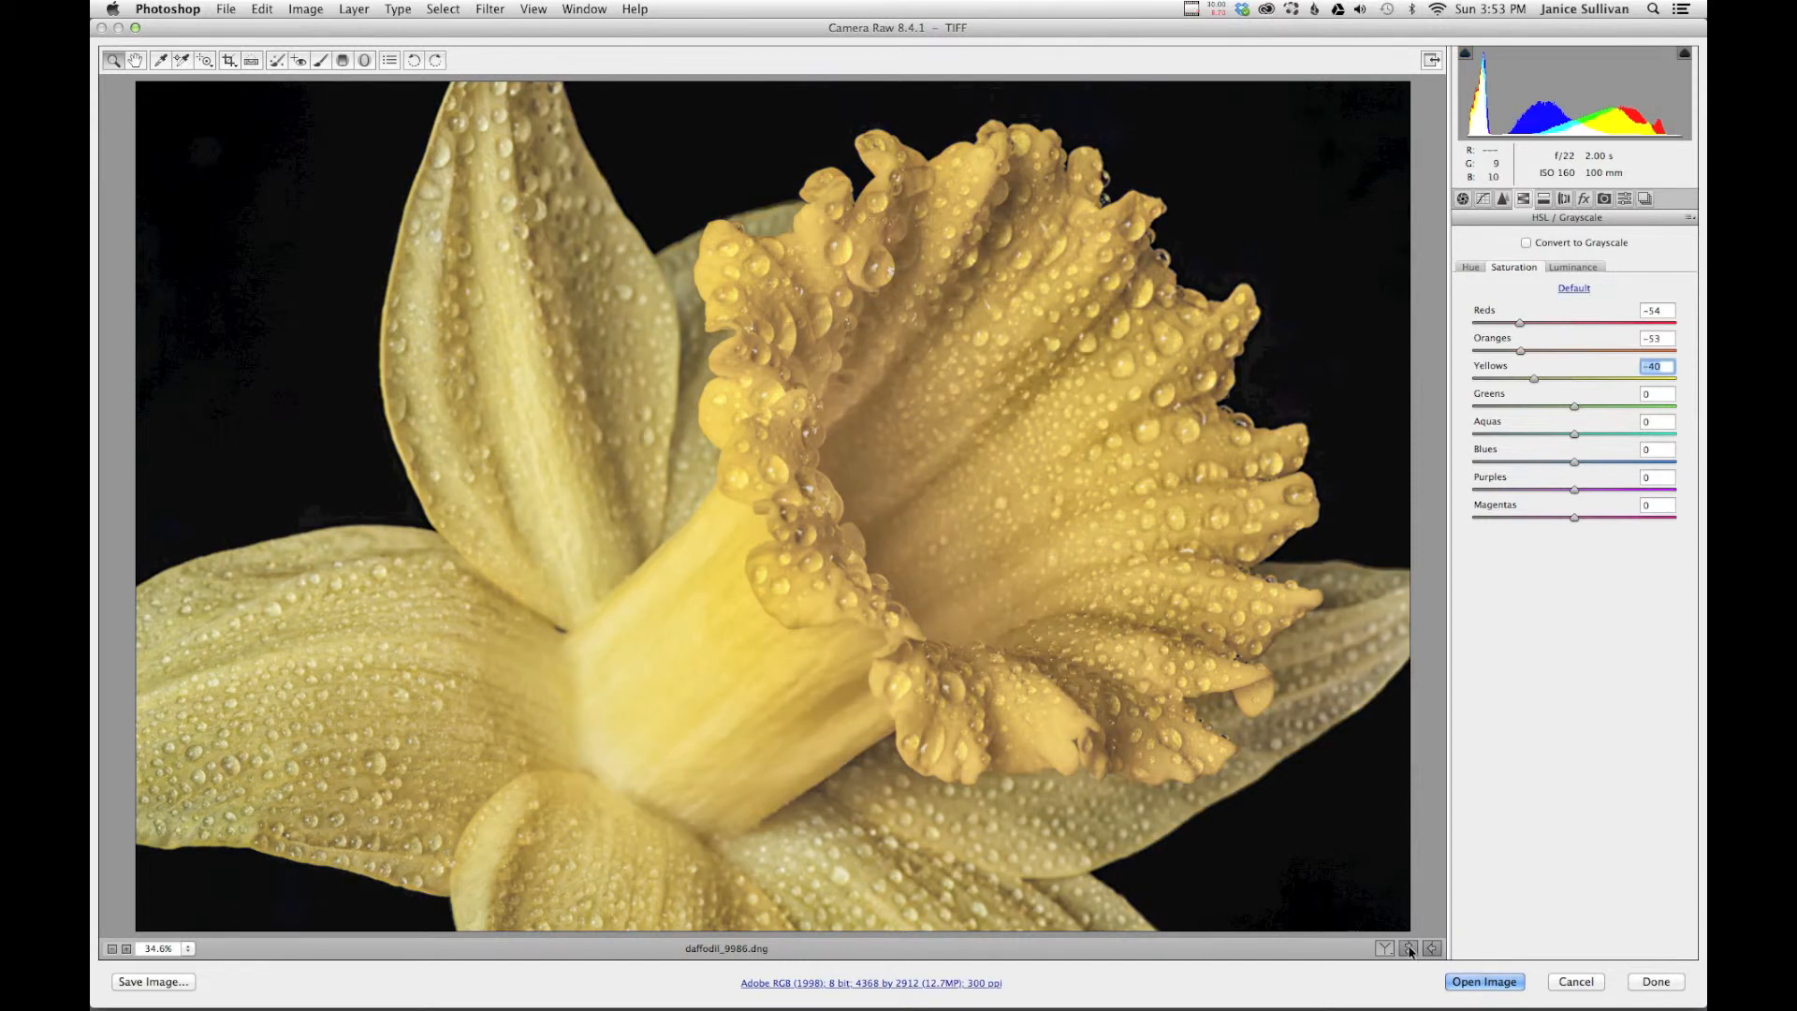
key(alt)
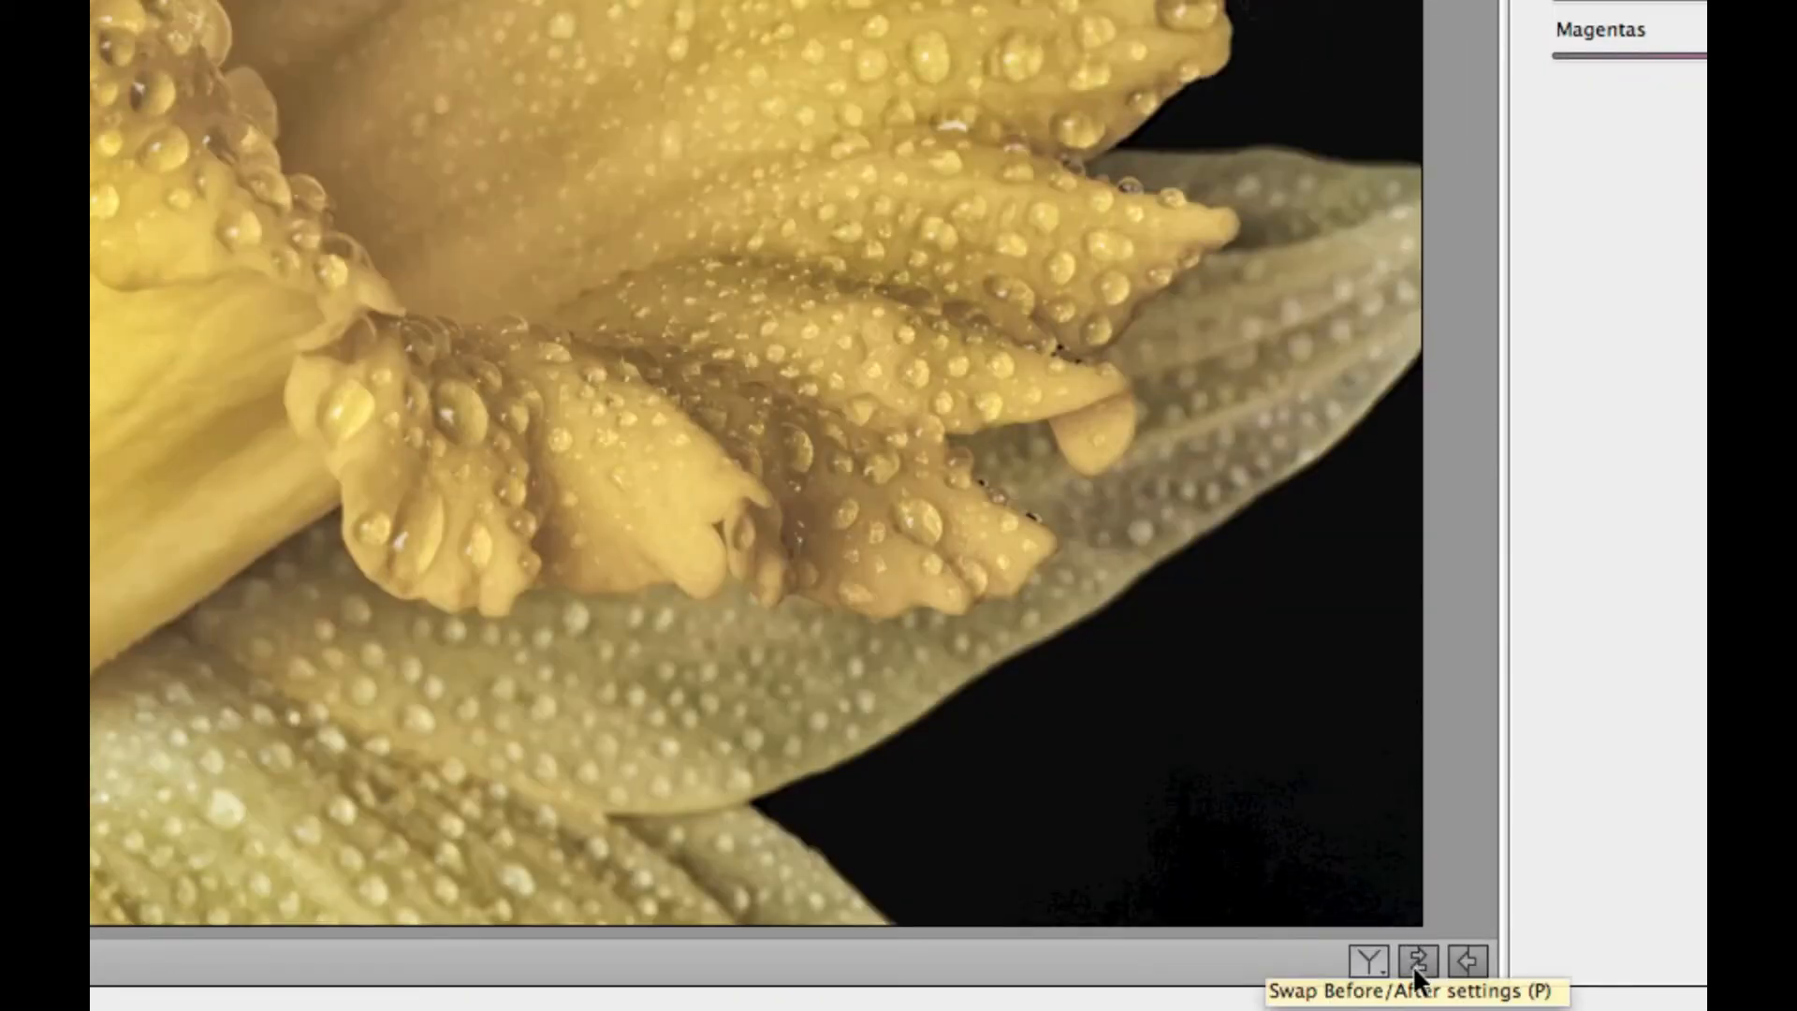
click(1415, 958)
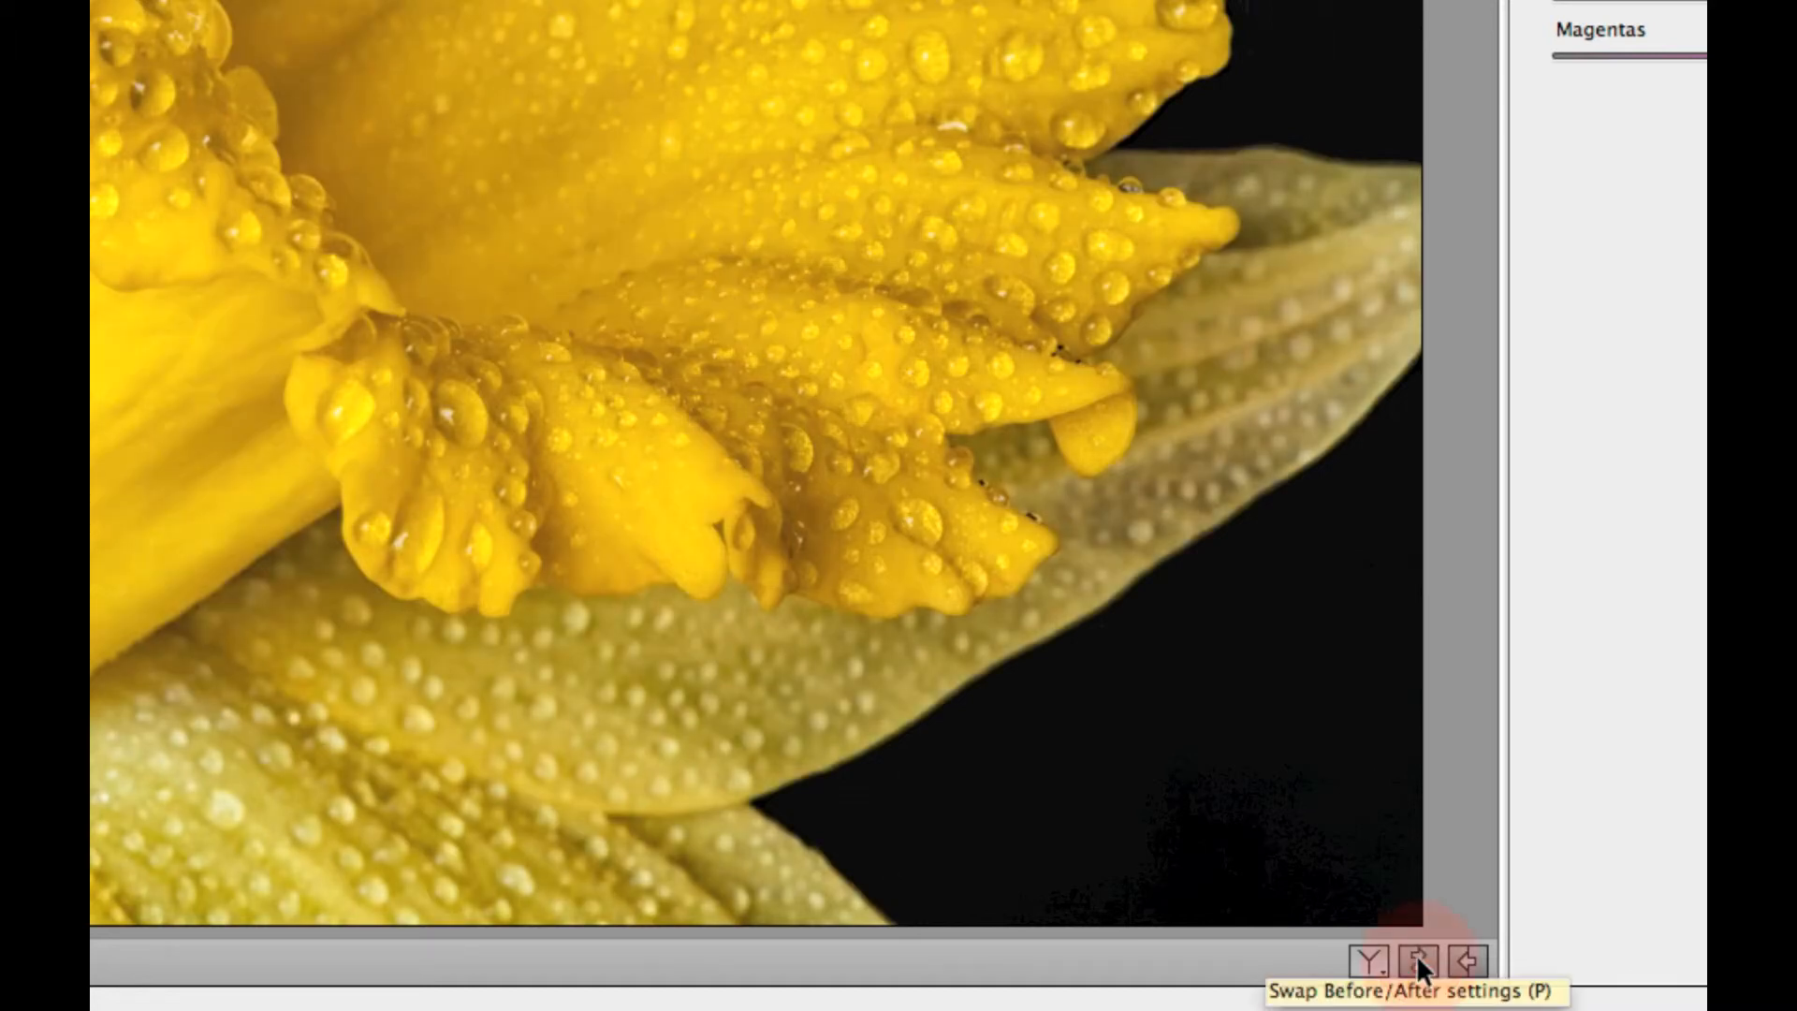
click(1417, 957)
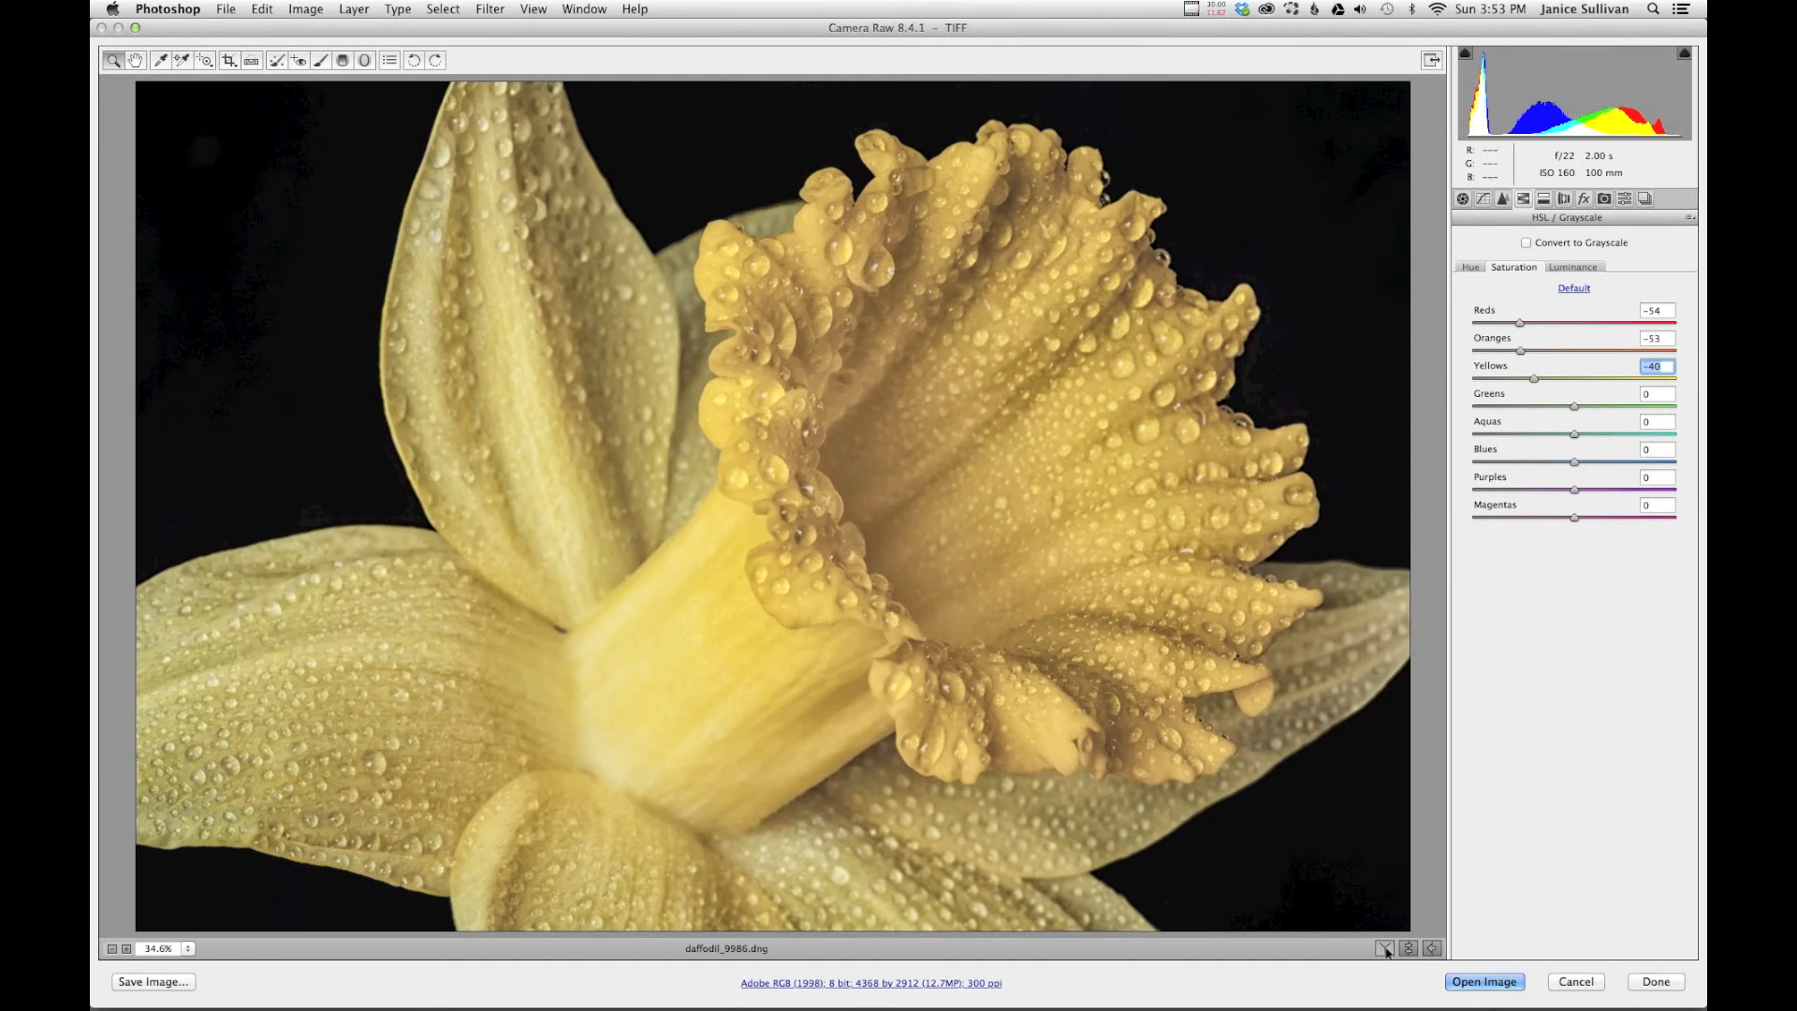
Cycle the preview through the left/right and top/bottom side-by-side and split Before/After comparisons, returning to the single view.
click(1385, 950)
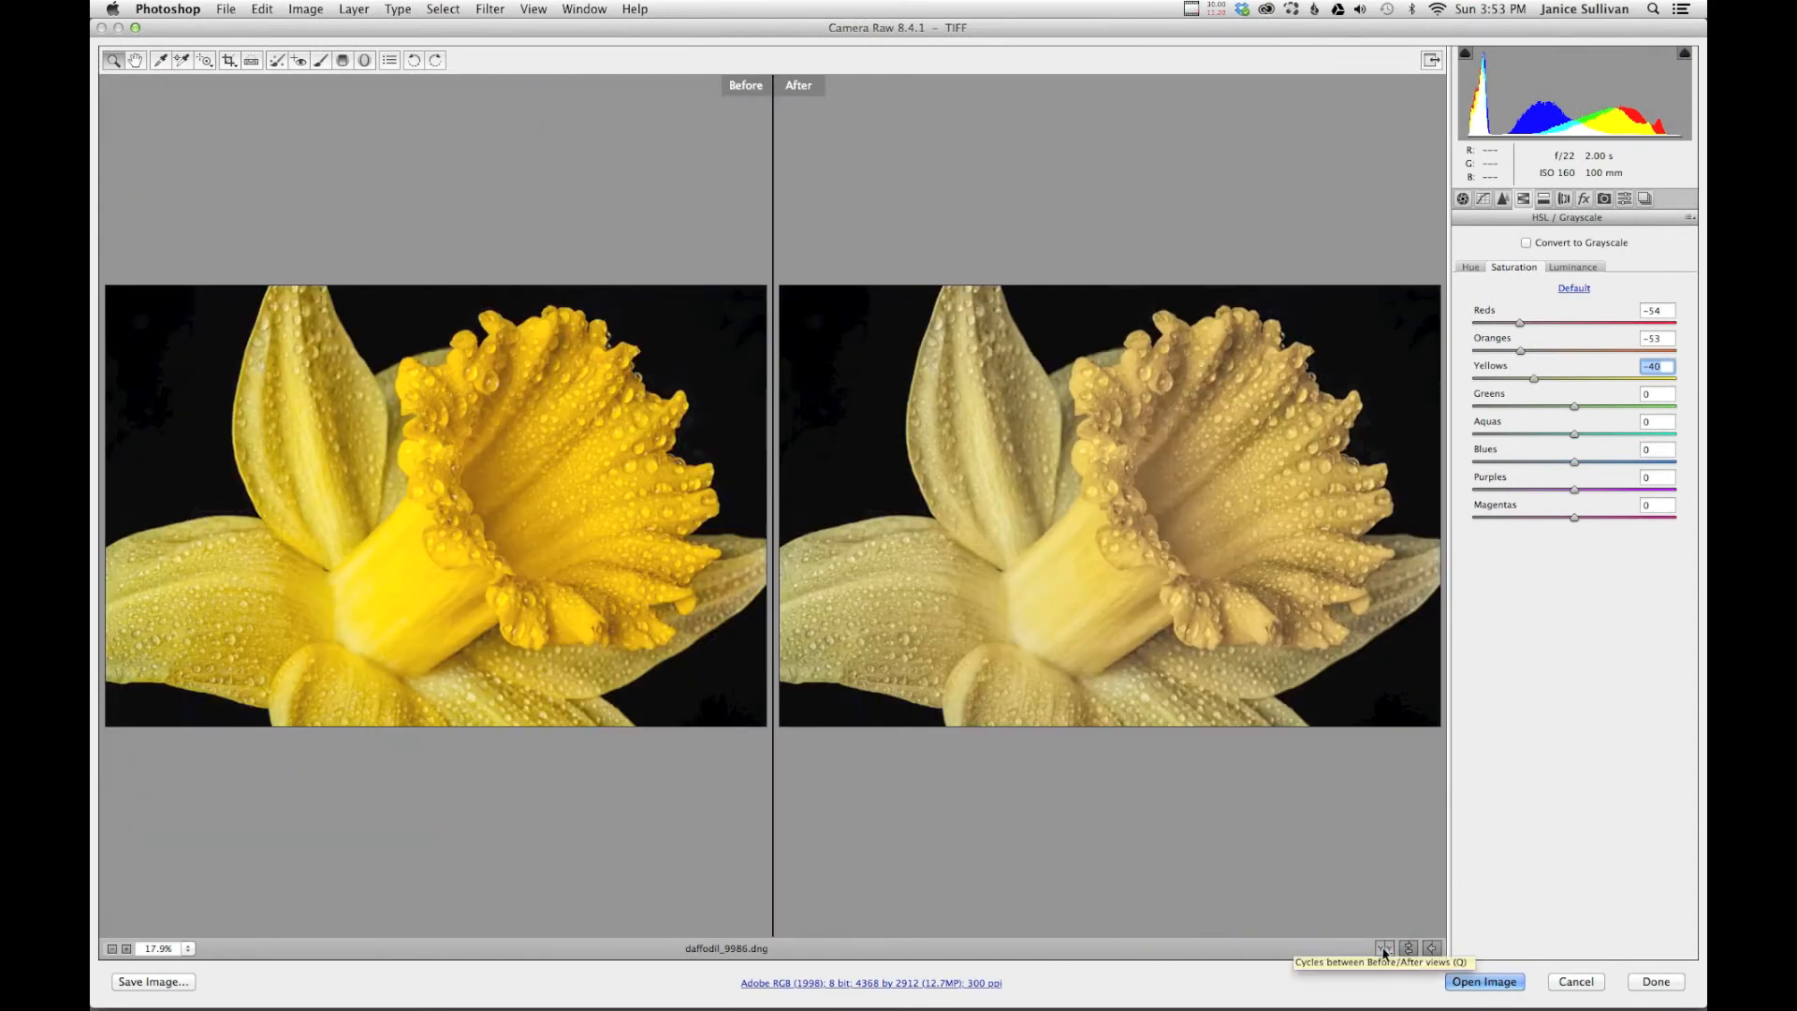
click(1385, 950)
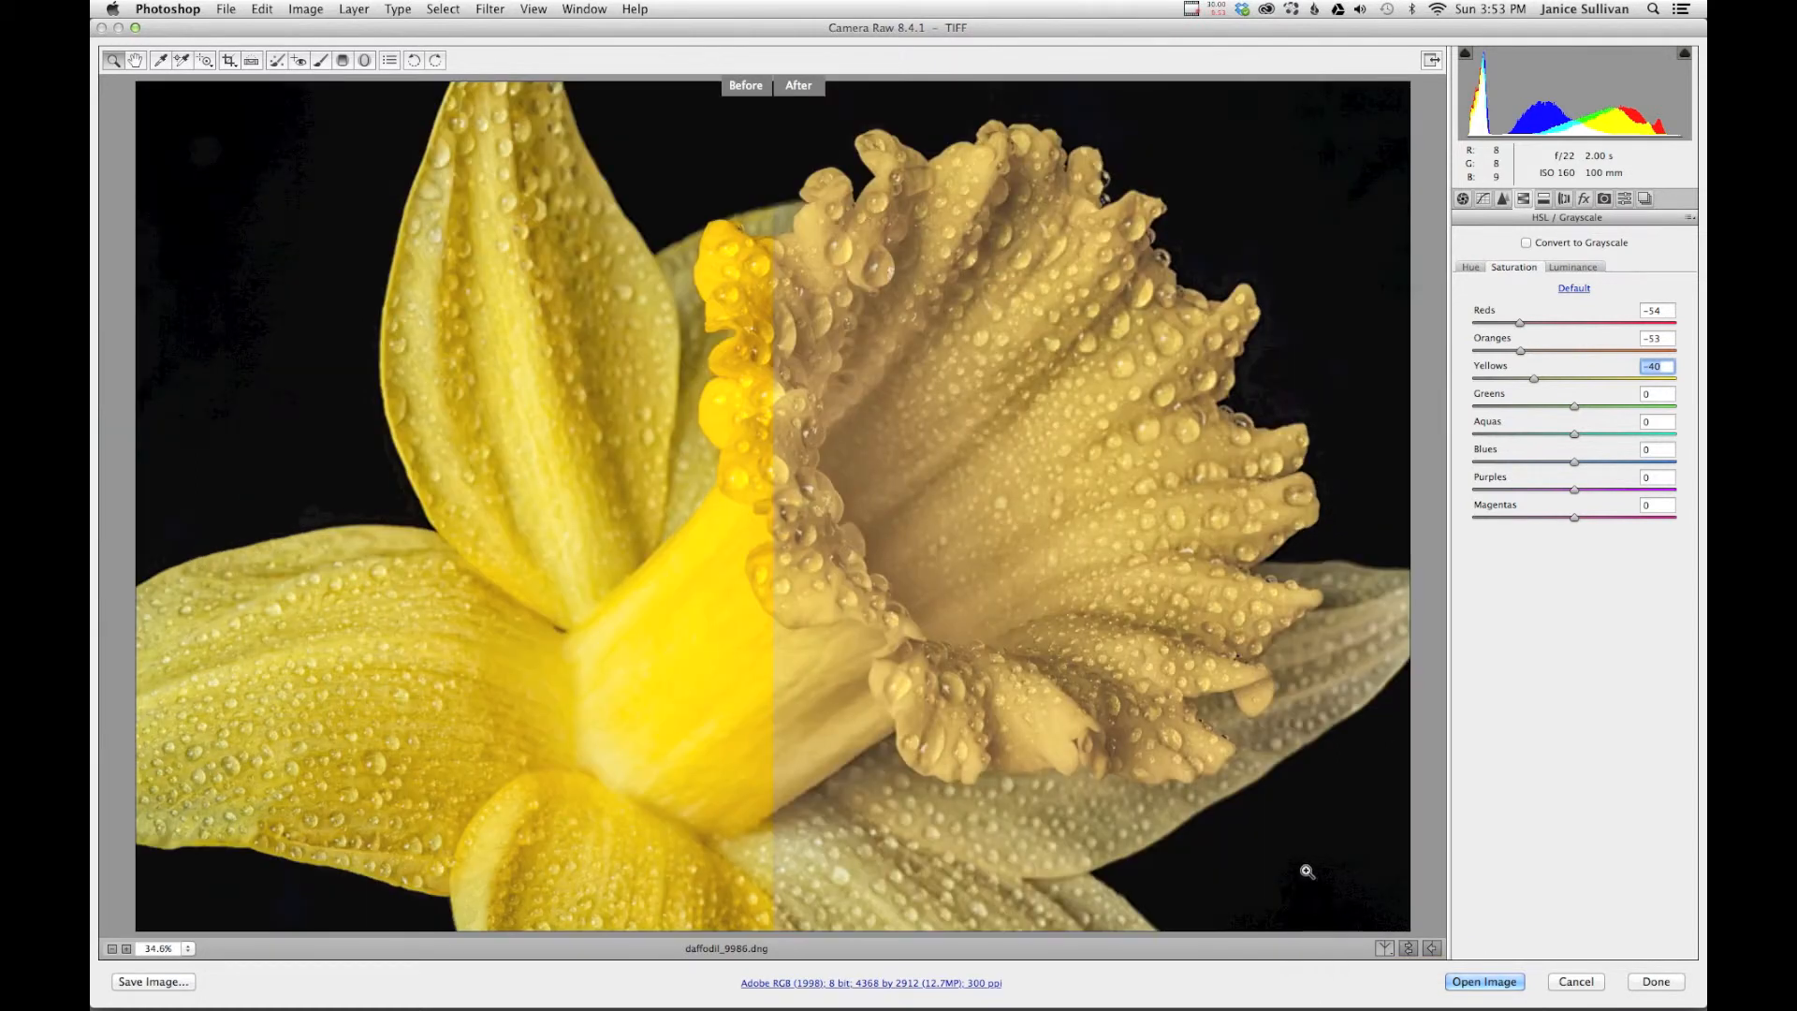
key(q)
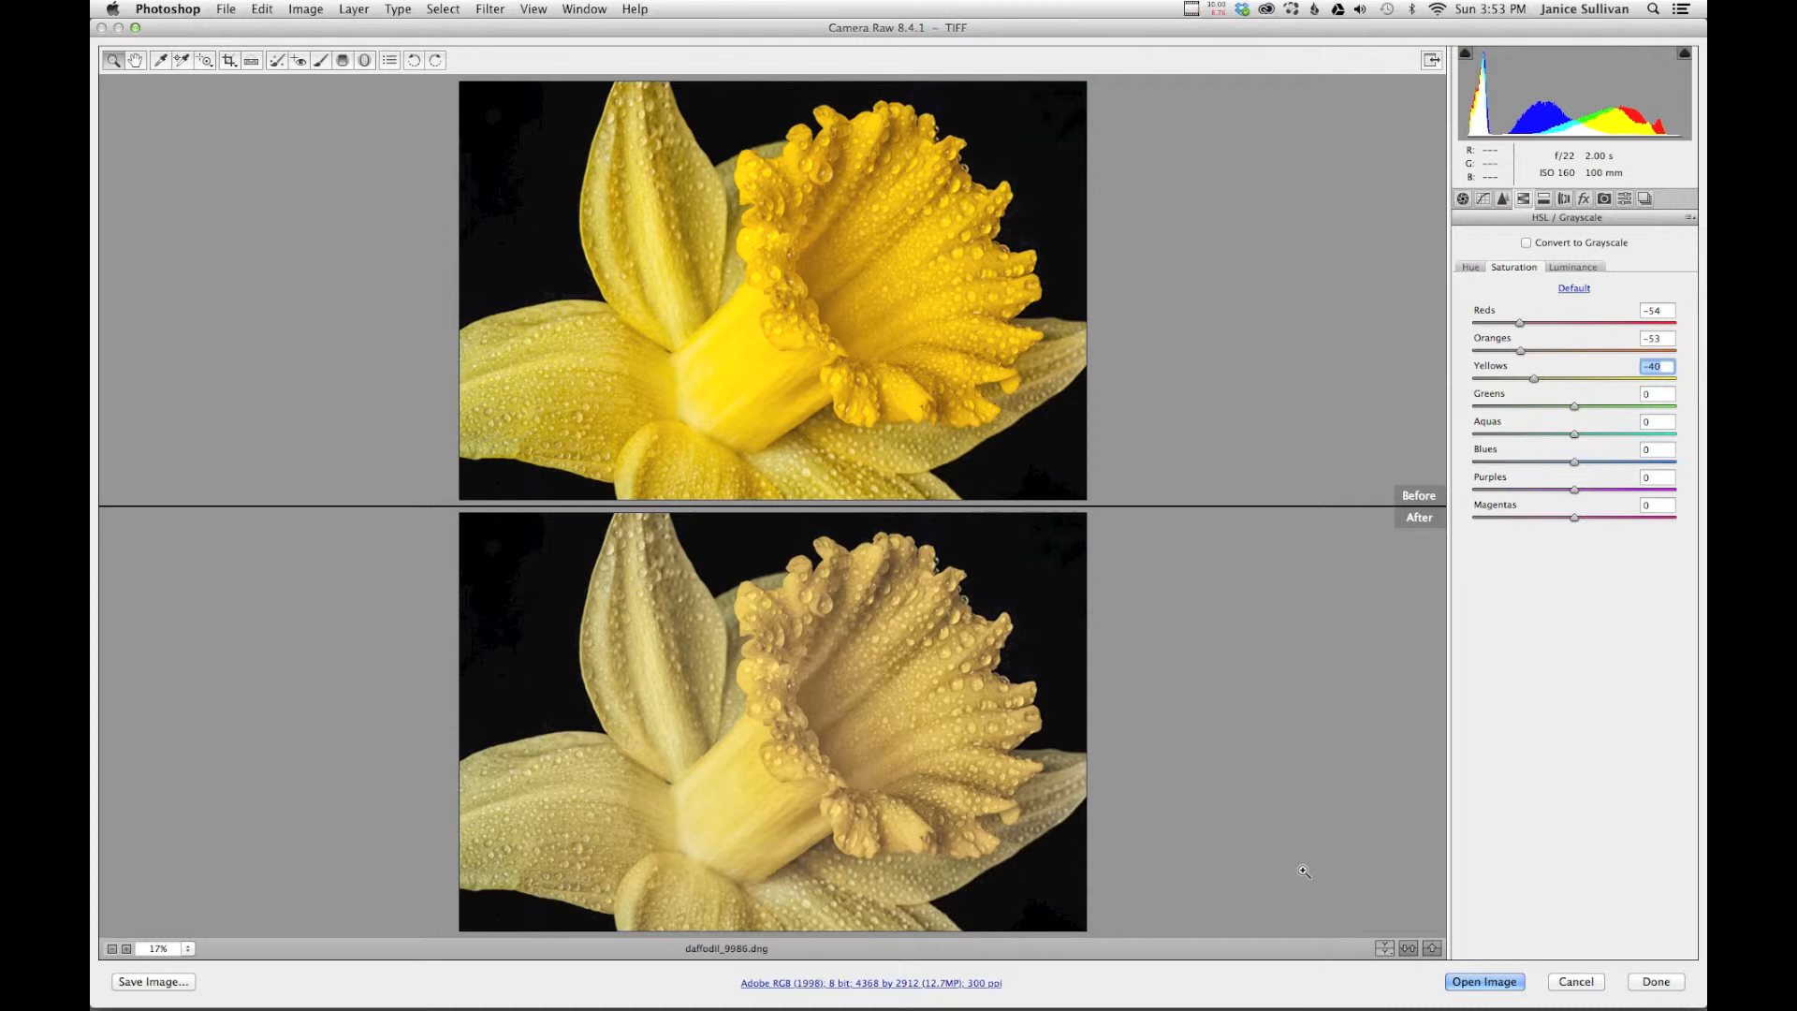
key(q)
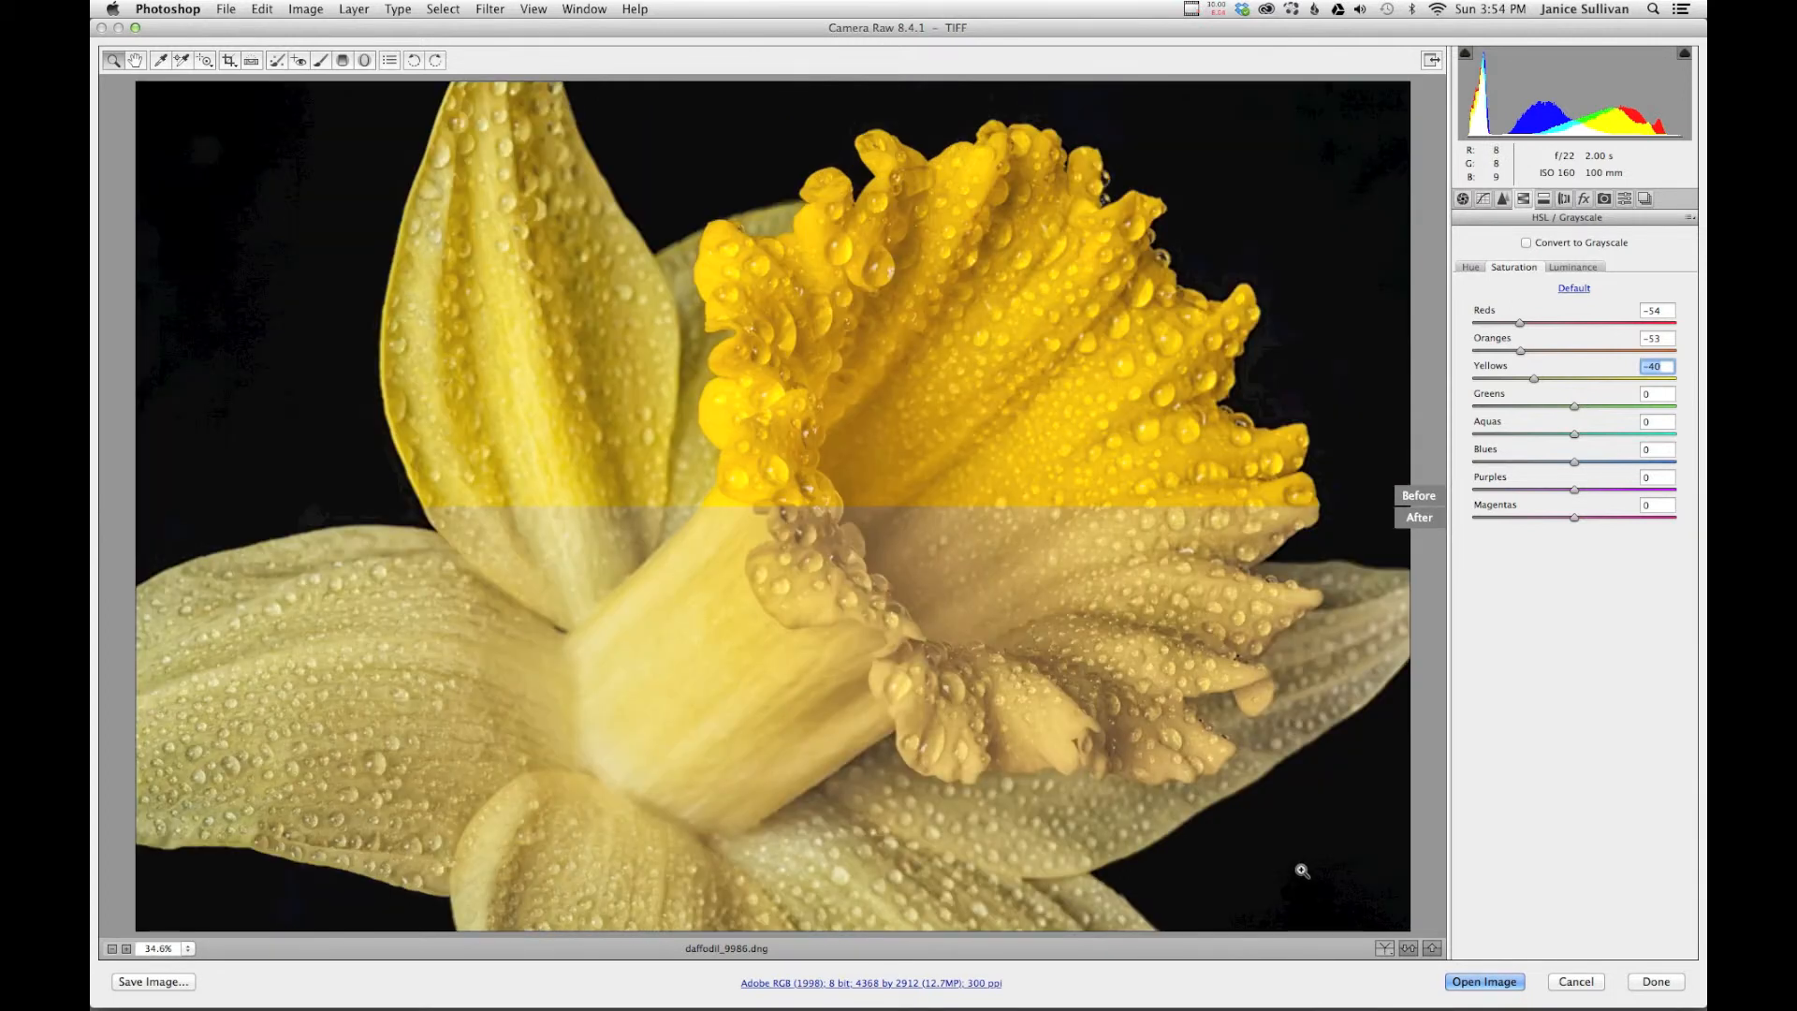
key(q)
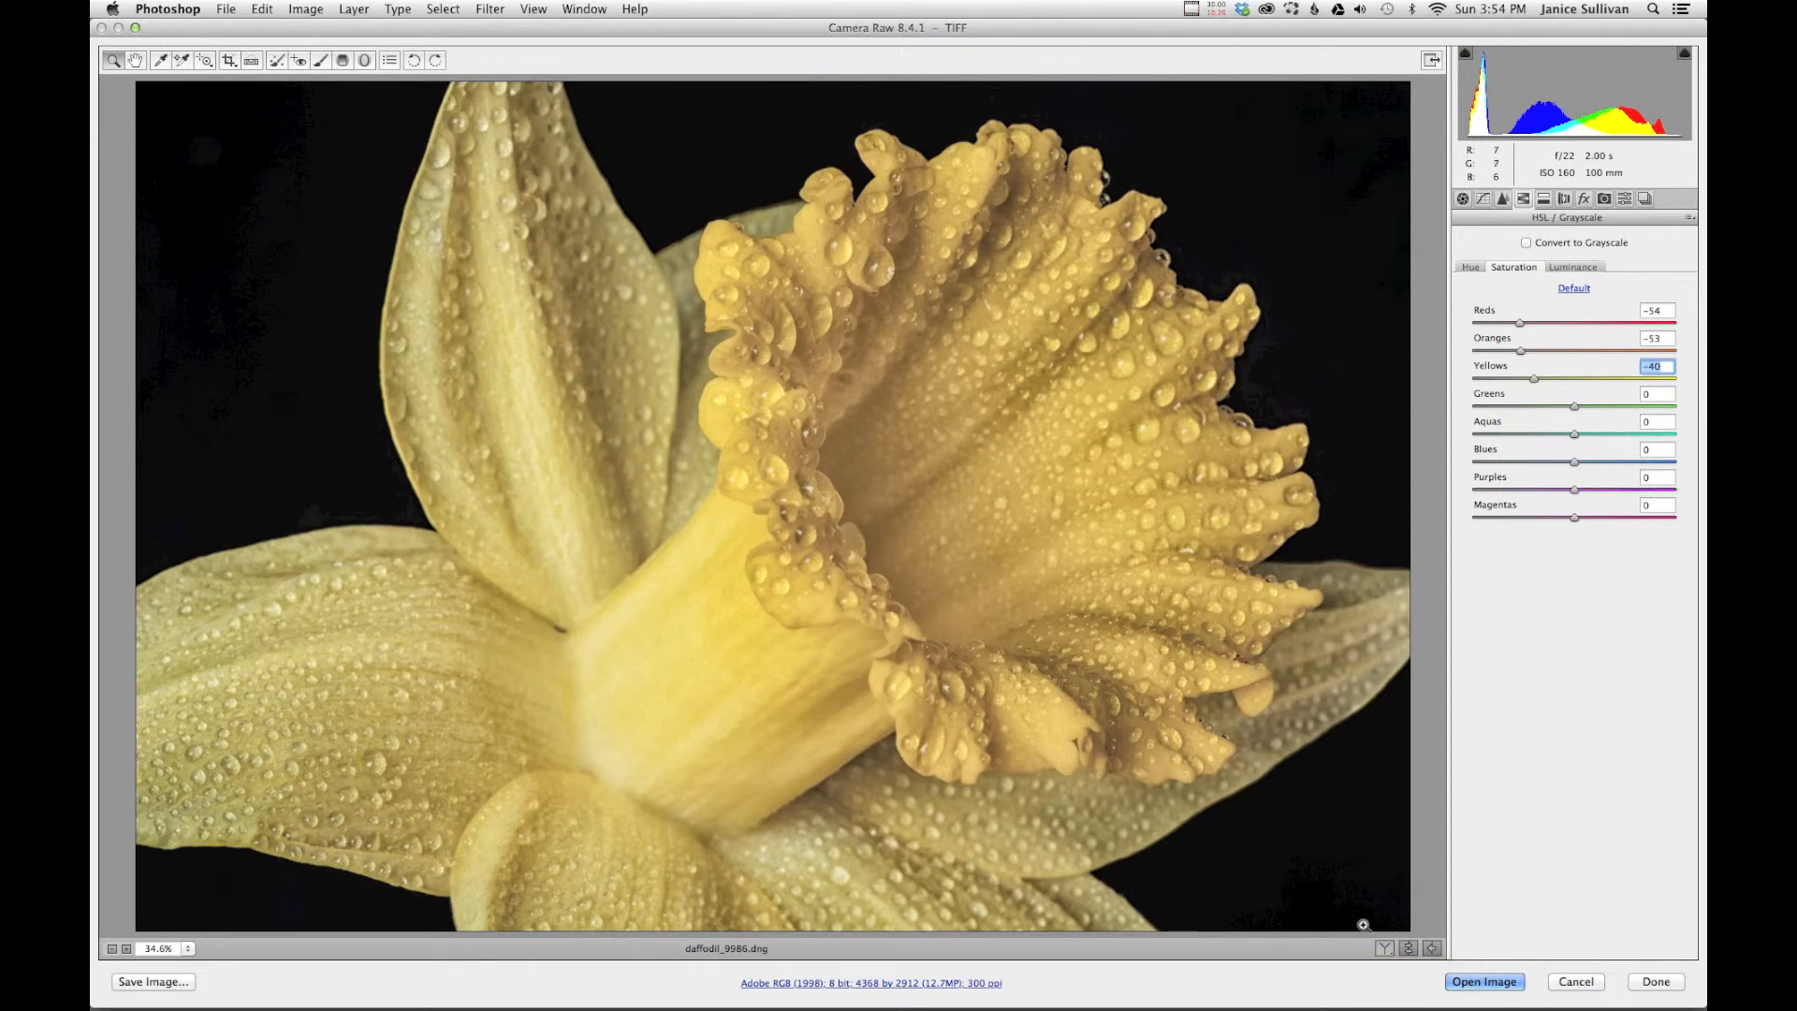
click(1384, 950)
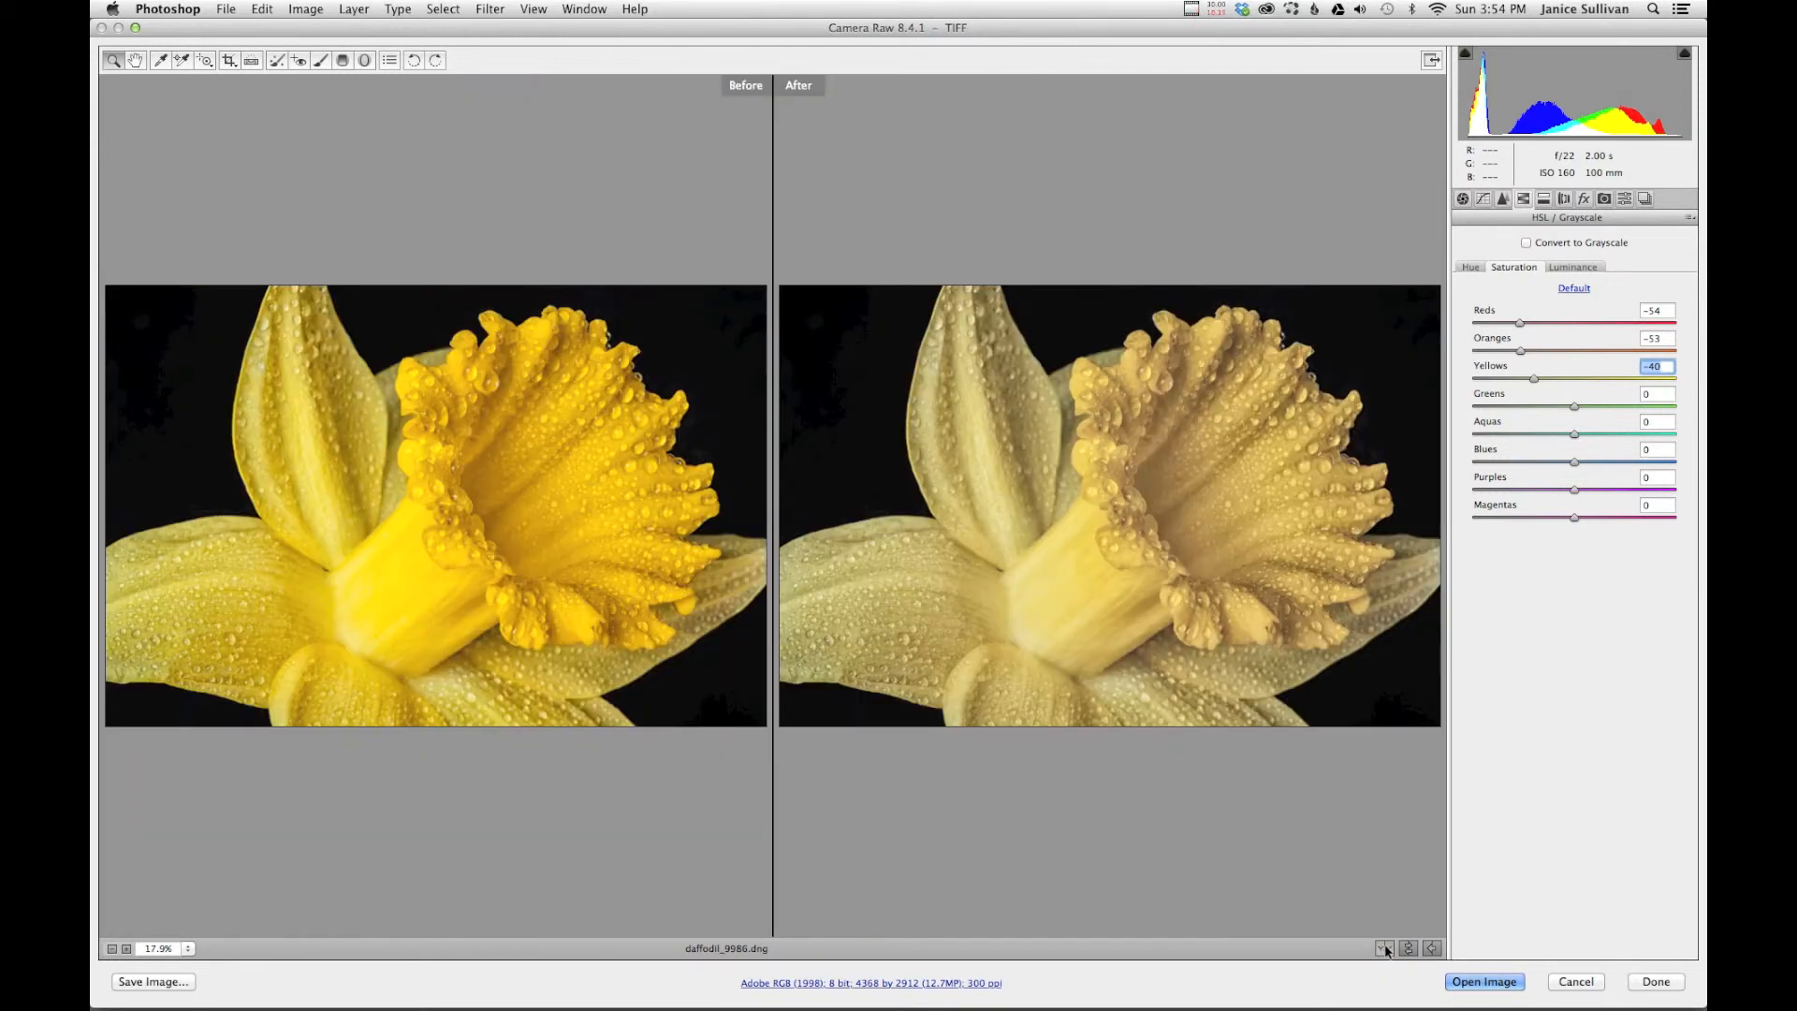
click(1385, 951)
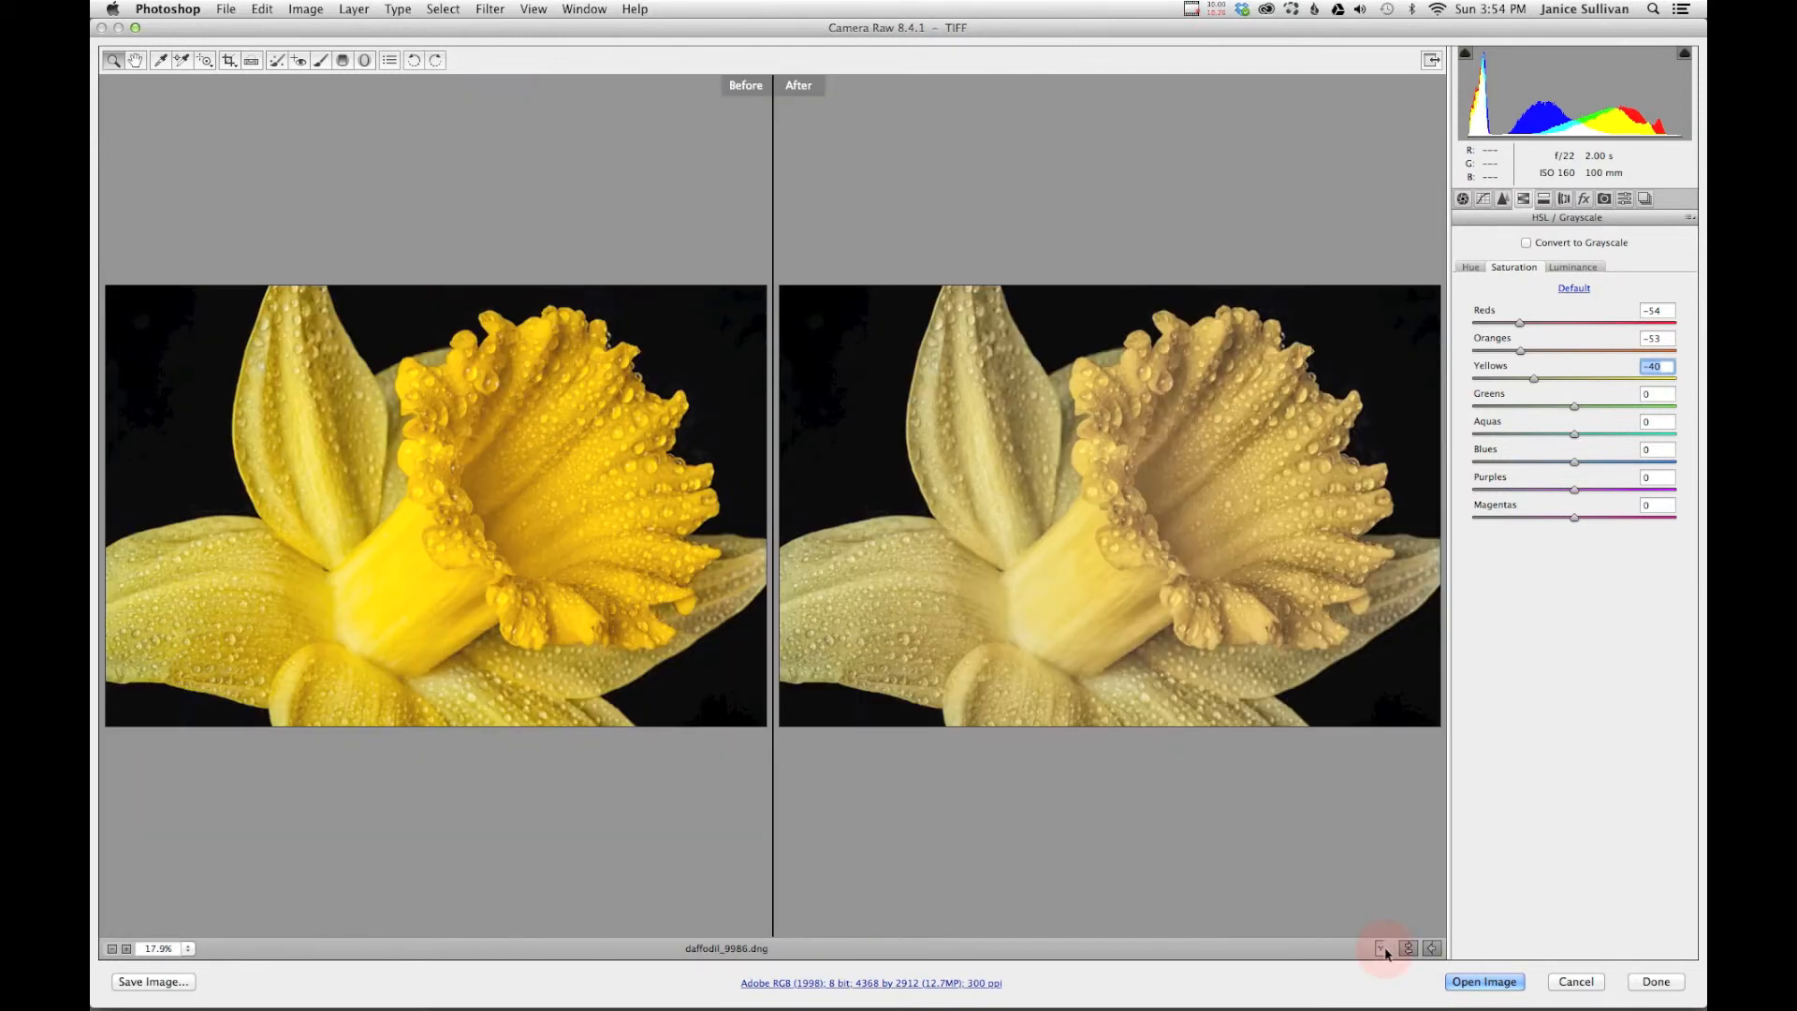
click(1386, 953)
click(1386, 954)
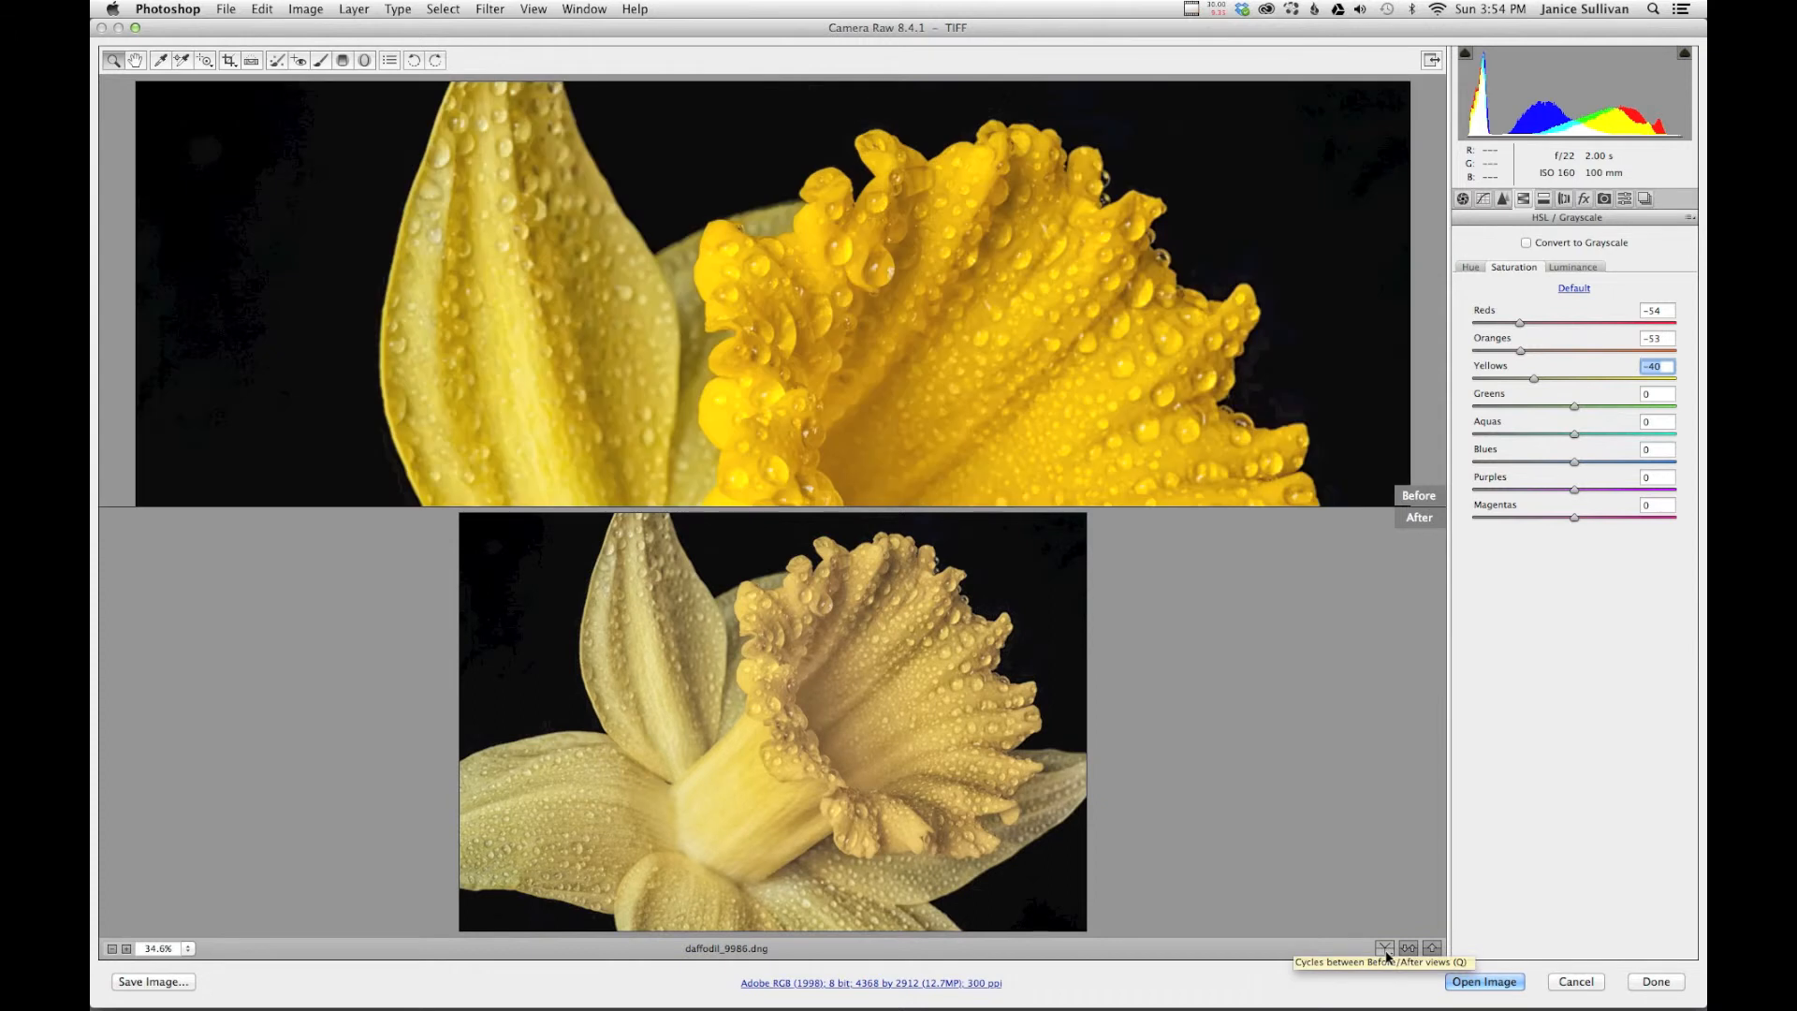
click(1386, 953)
click(1387, 954)
Swap the Before and After settings and back, and copy the current desaturated settings to the Before state.
click(1408, 948)
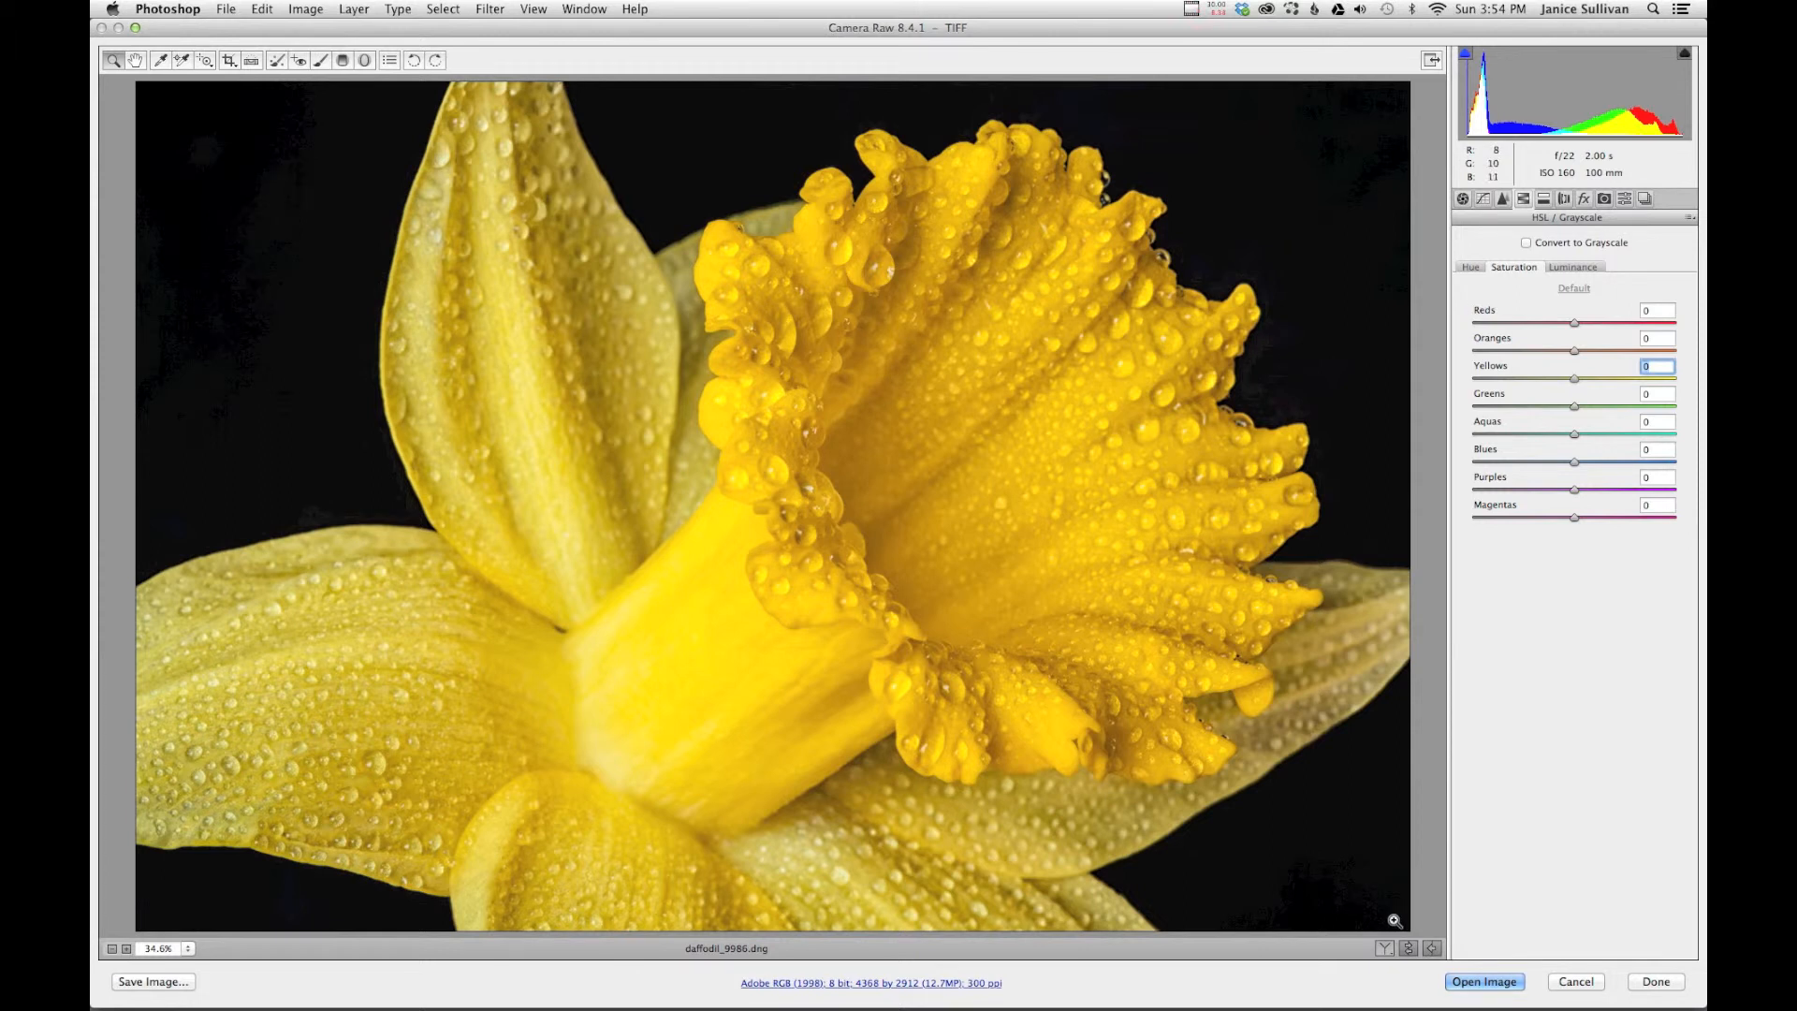
click(1408, 949)
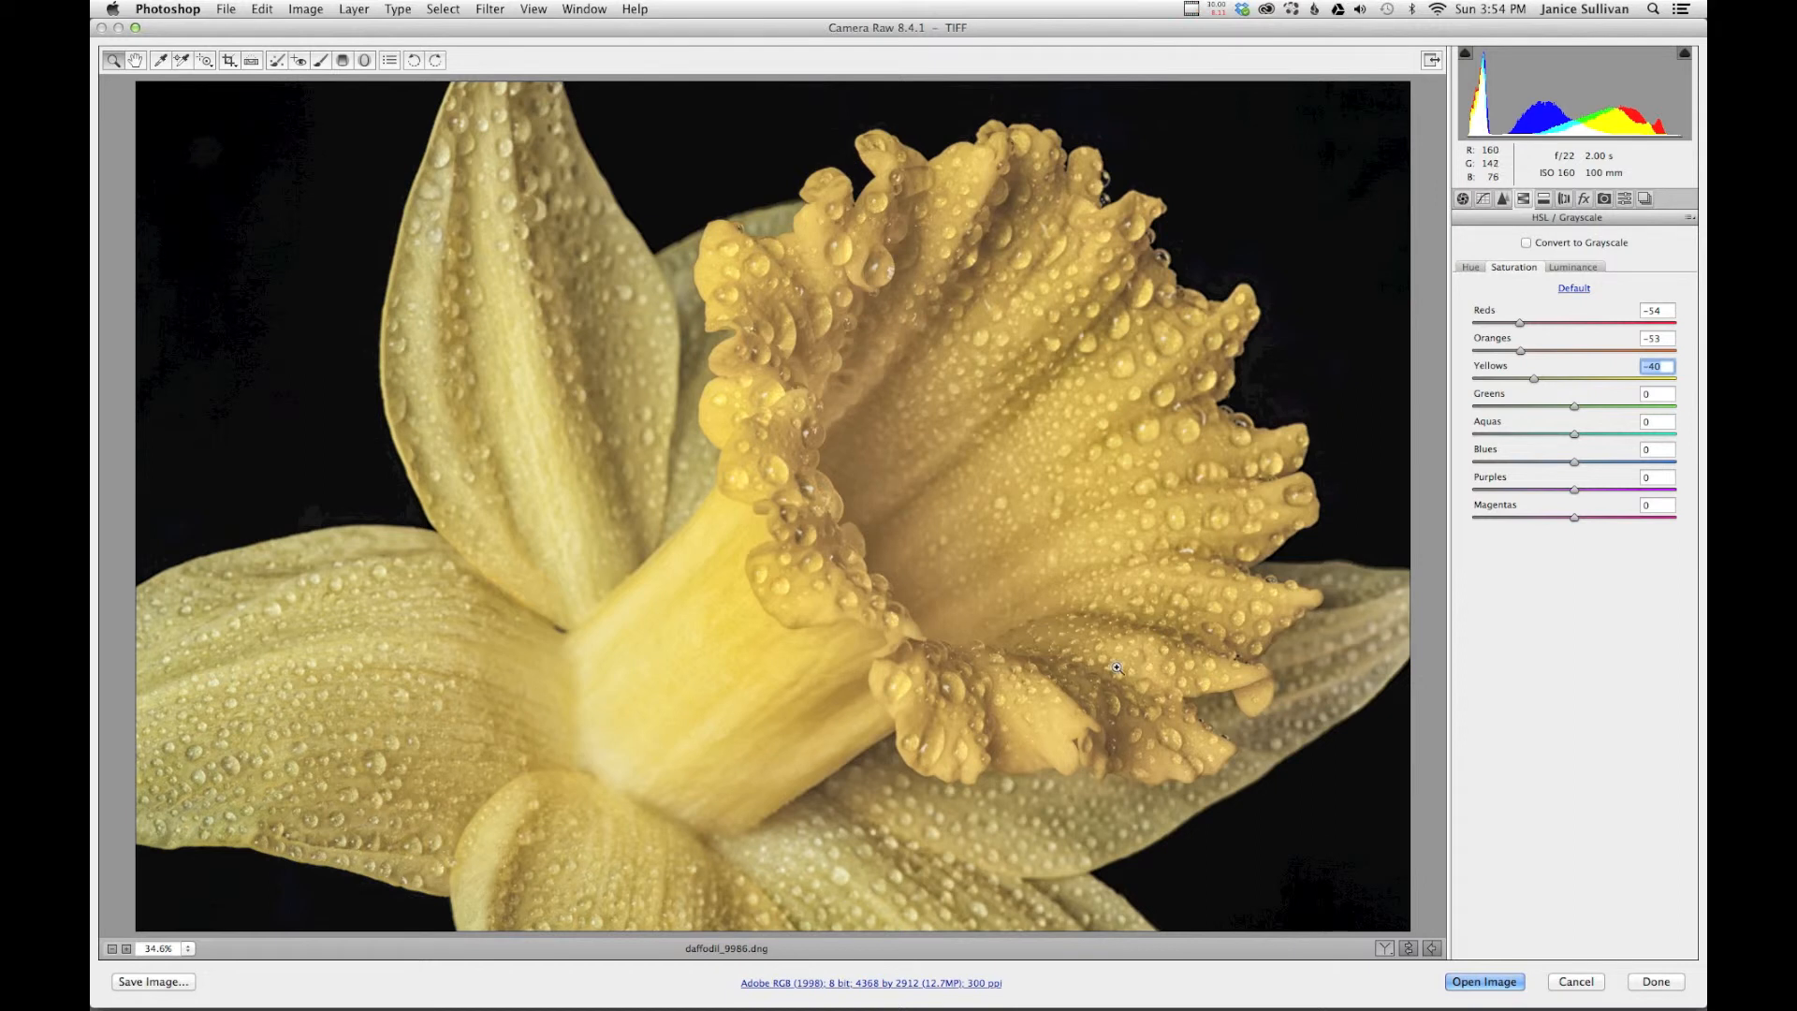
click(1432, 949)
Turn on the divider in split views in the Preview Preferences and accept the dialog.
click(1391, 953)
click(1401, 992)
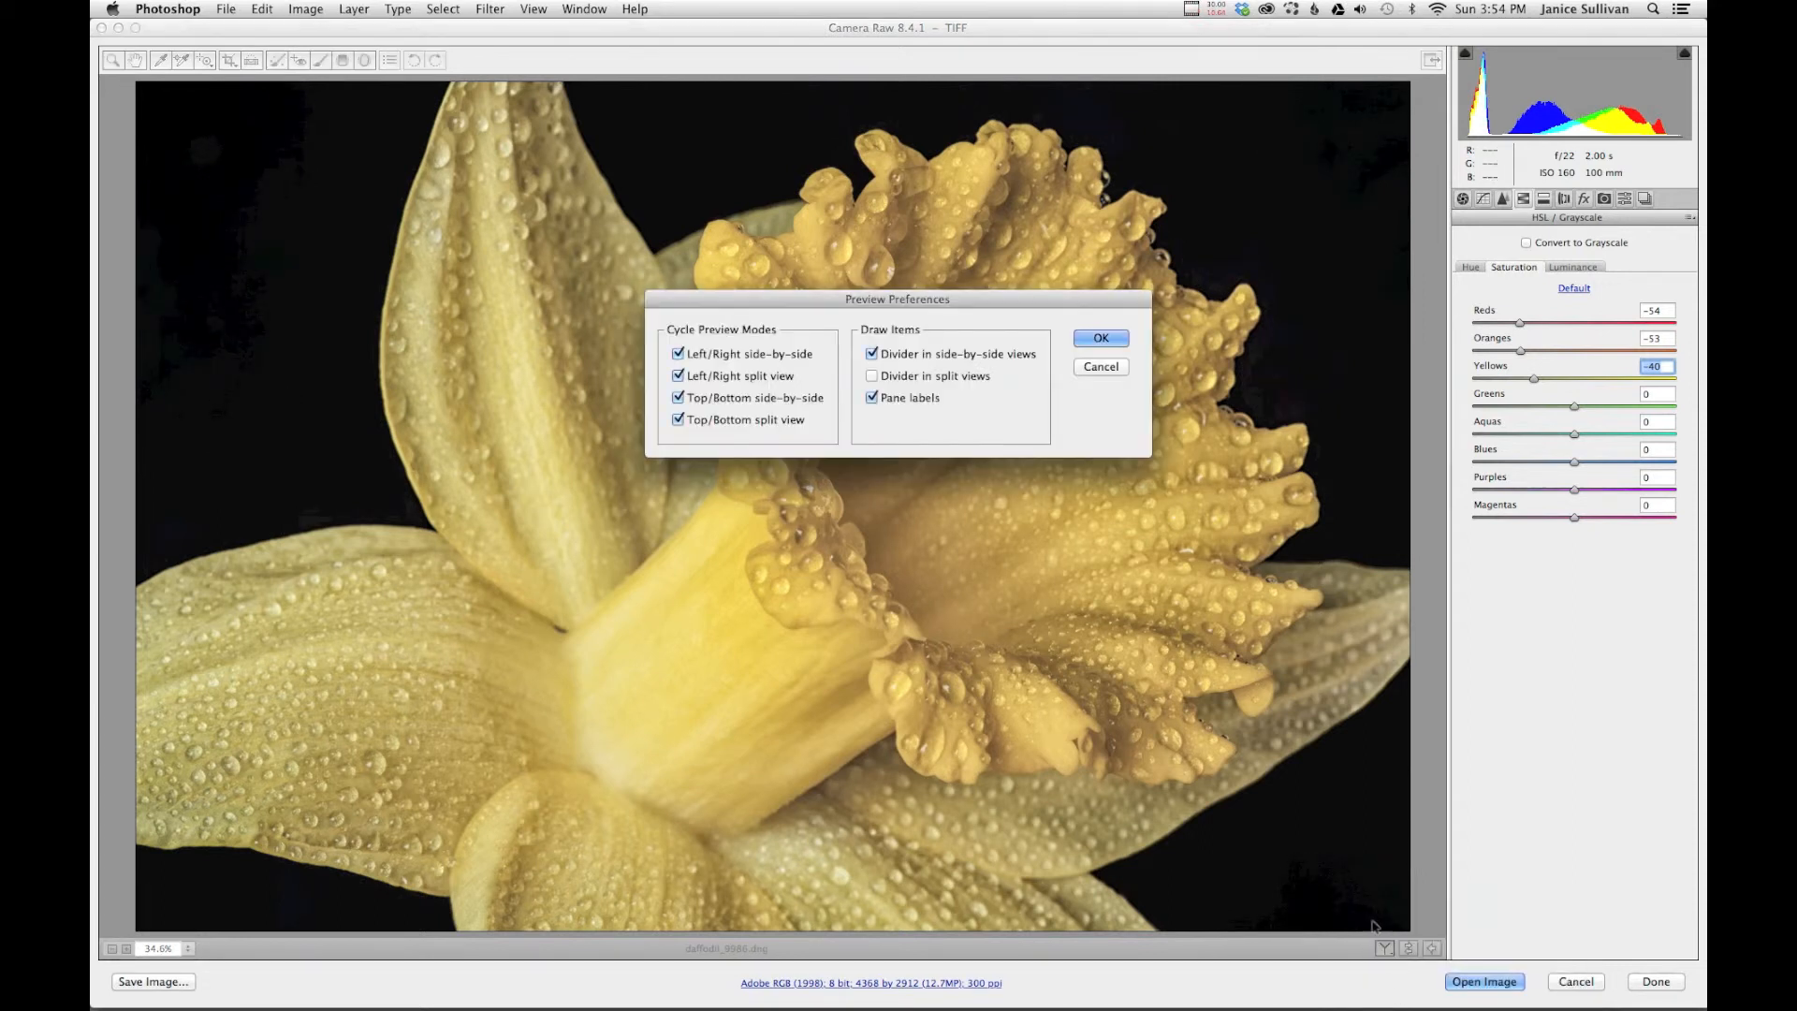
click(873, 376)
click(872, 377)
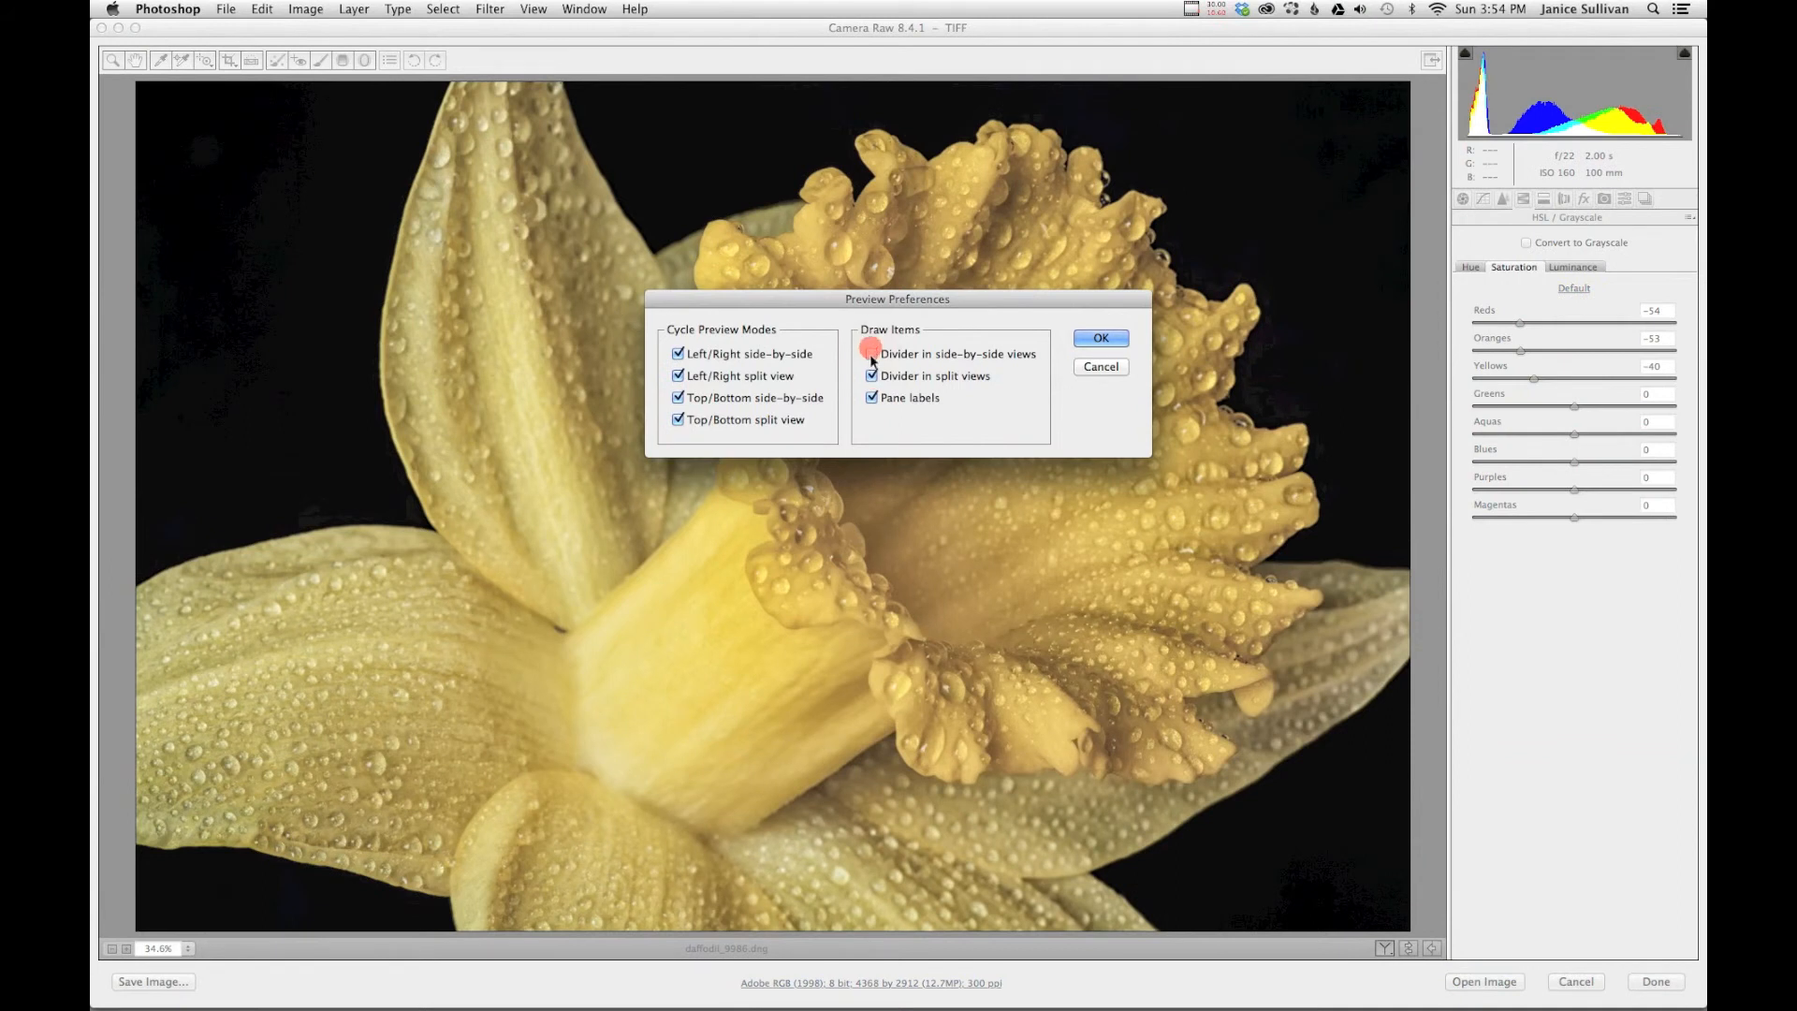
click(872, 377)
click(1101, 339)
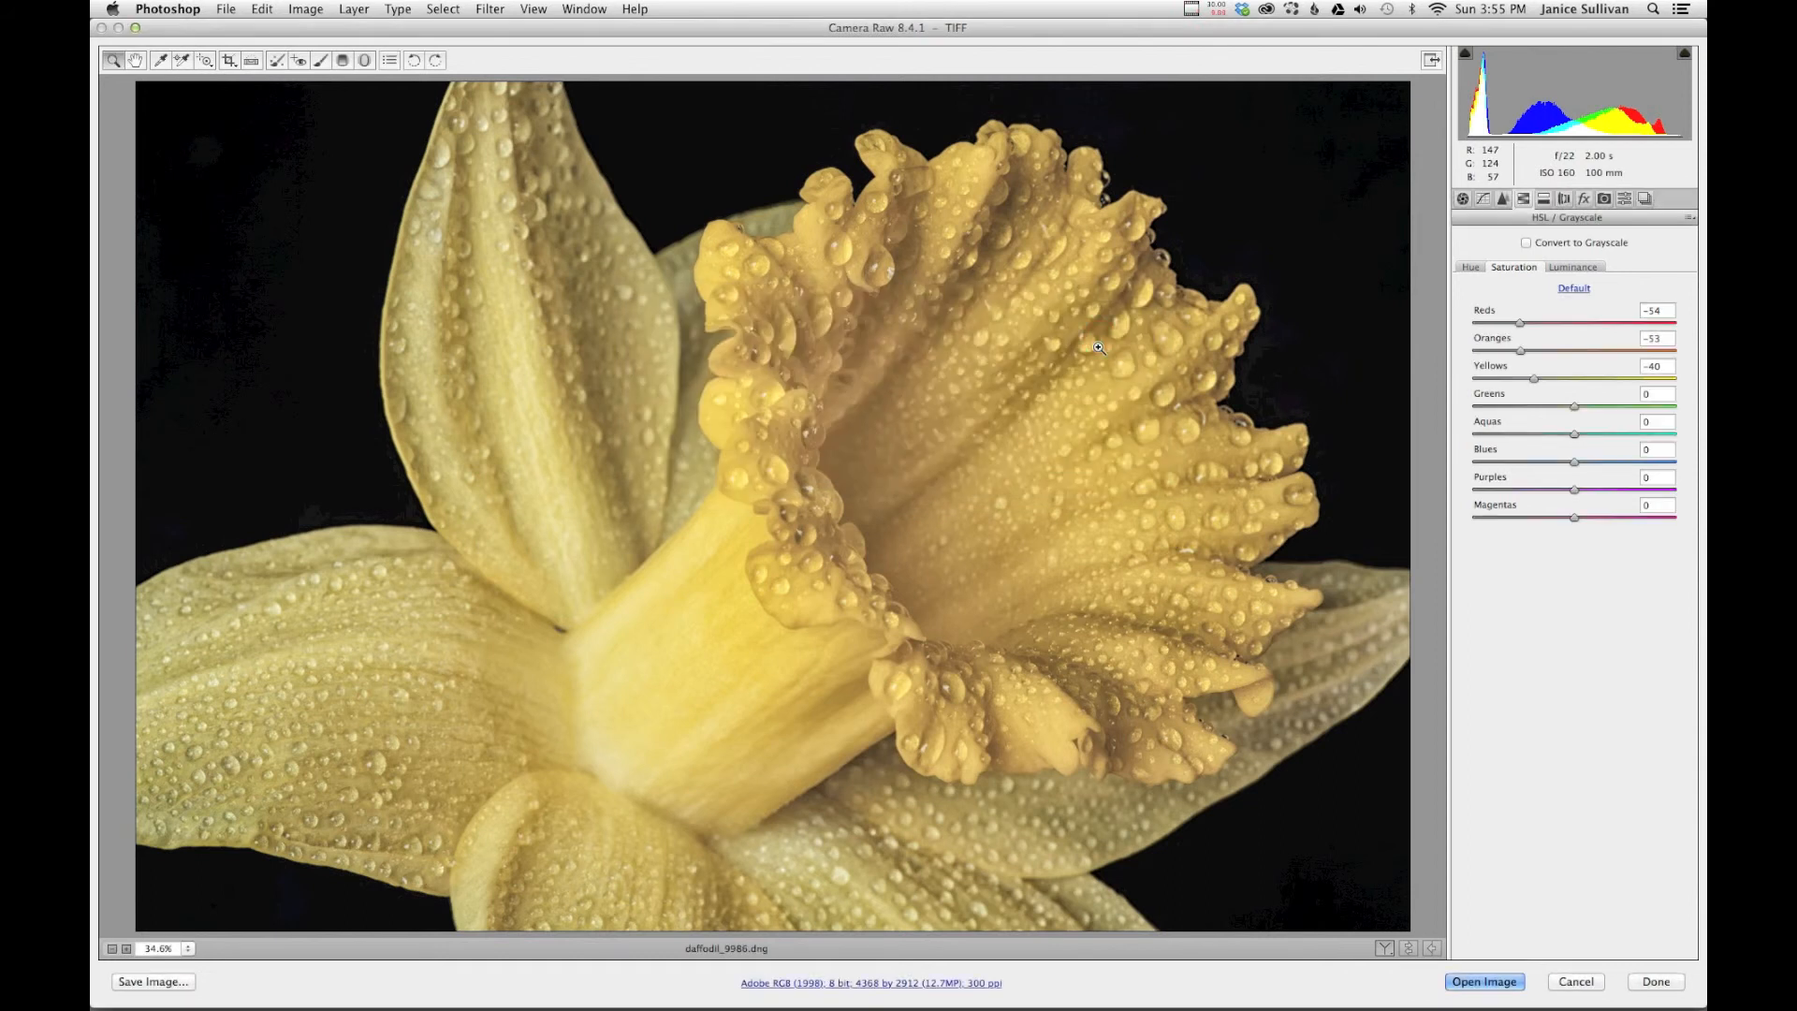